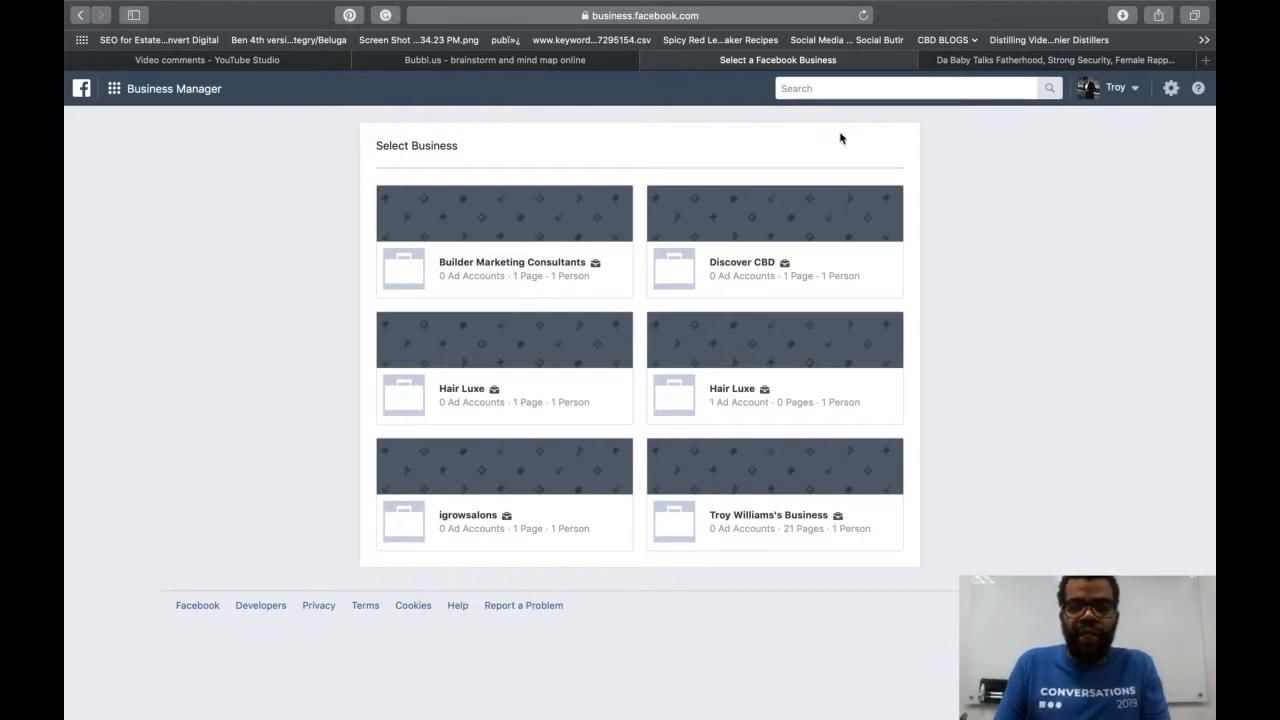
Open the audience list of the Hair Luxe business that has one ad account.
left_click(123, 94)
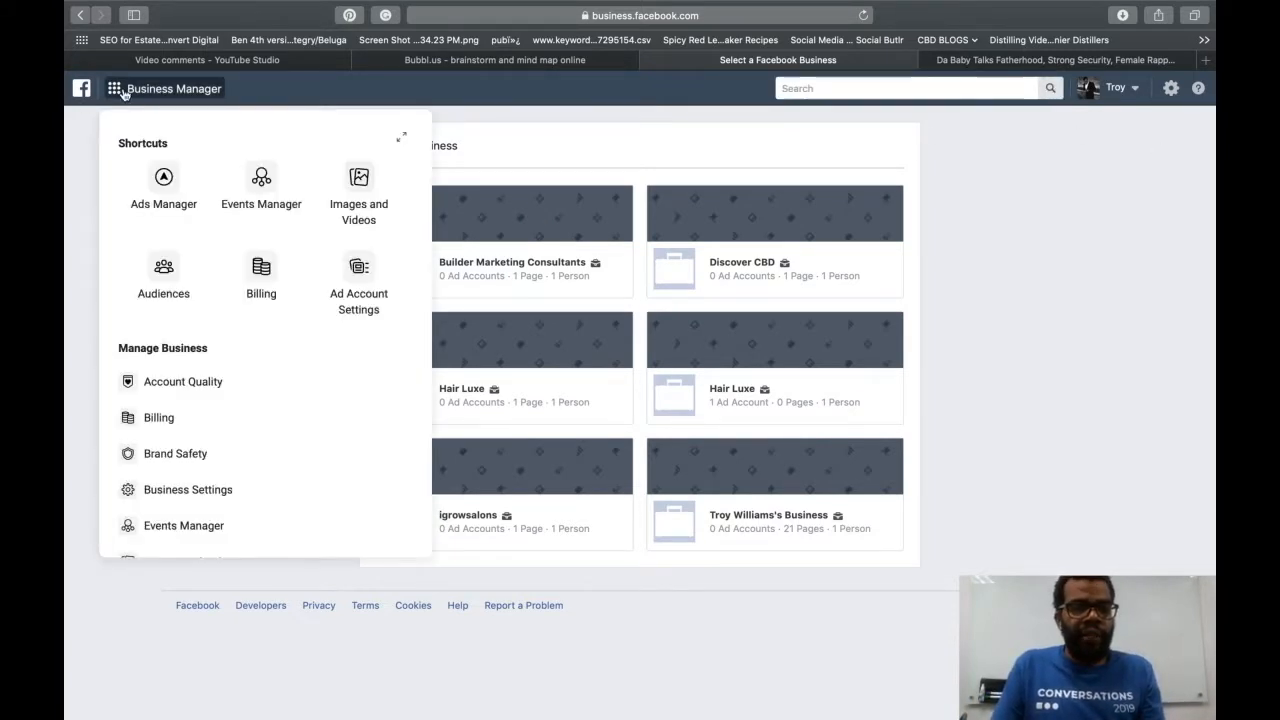
left_click(500, 150)
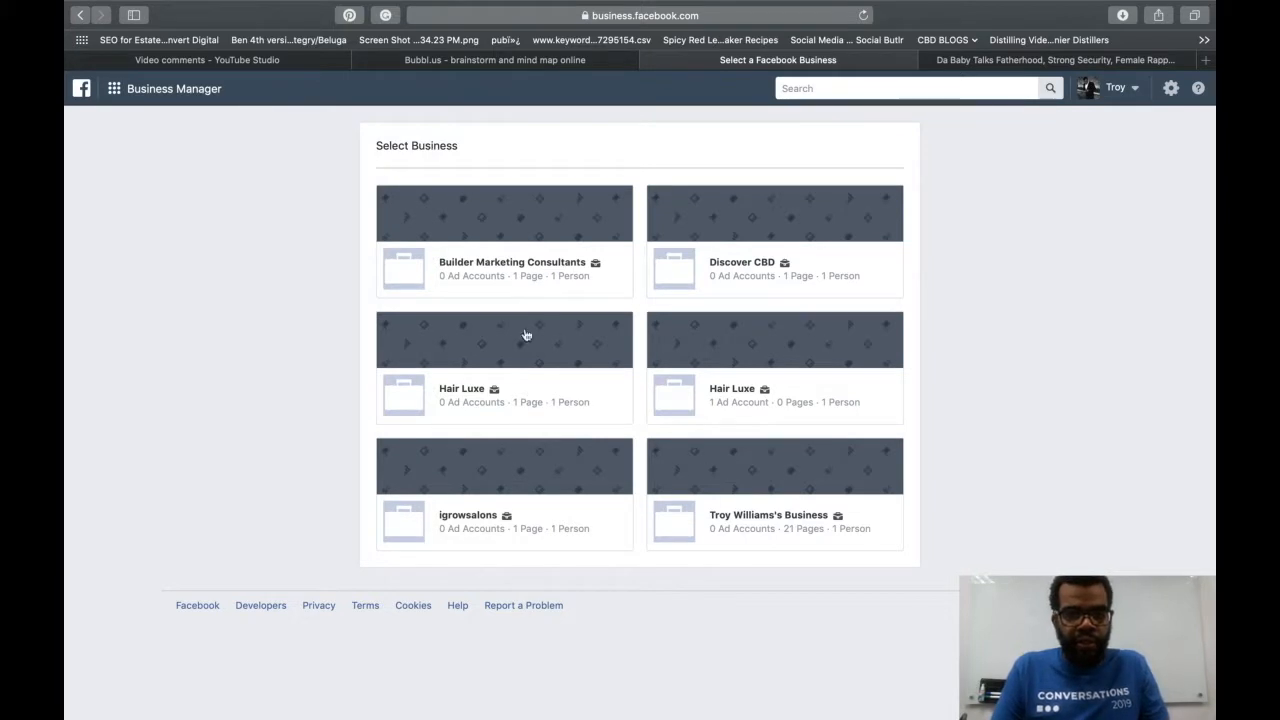
left_click(738, 383)
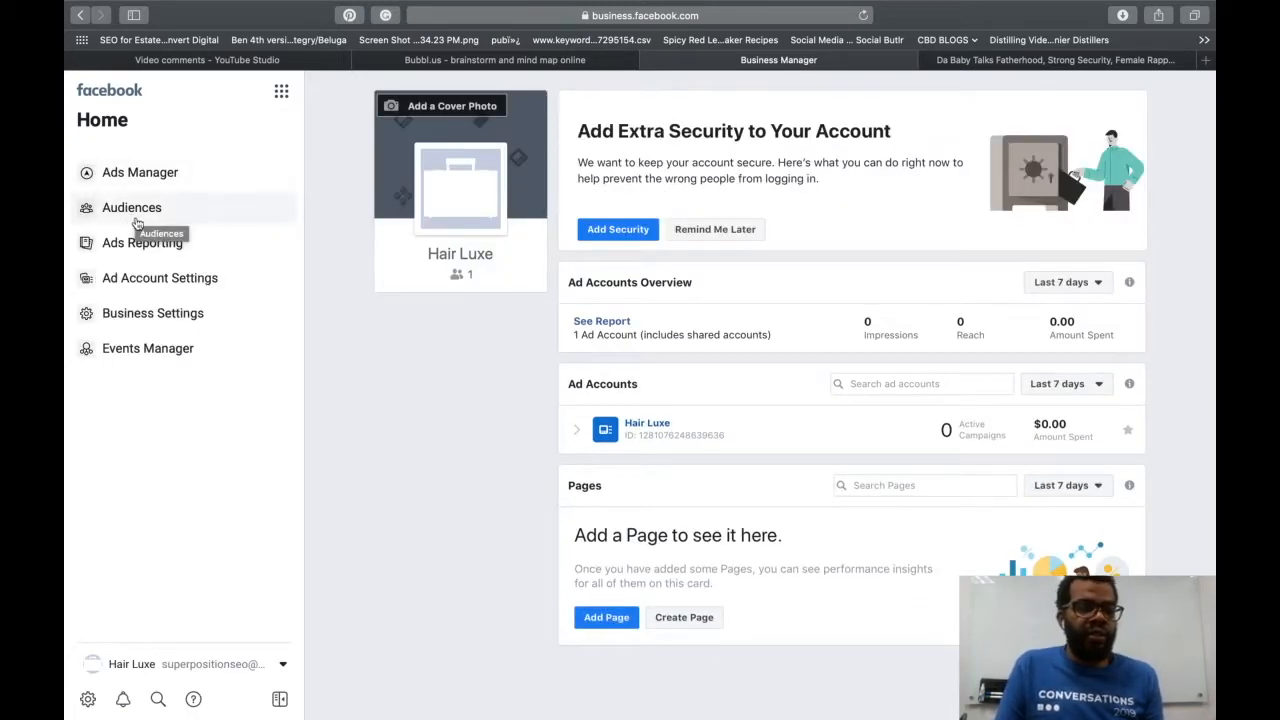
left_click(128, 218)
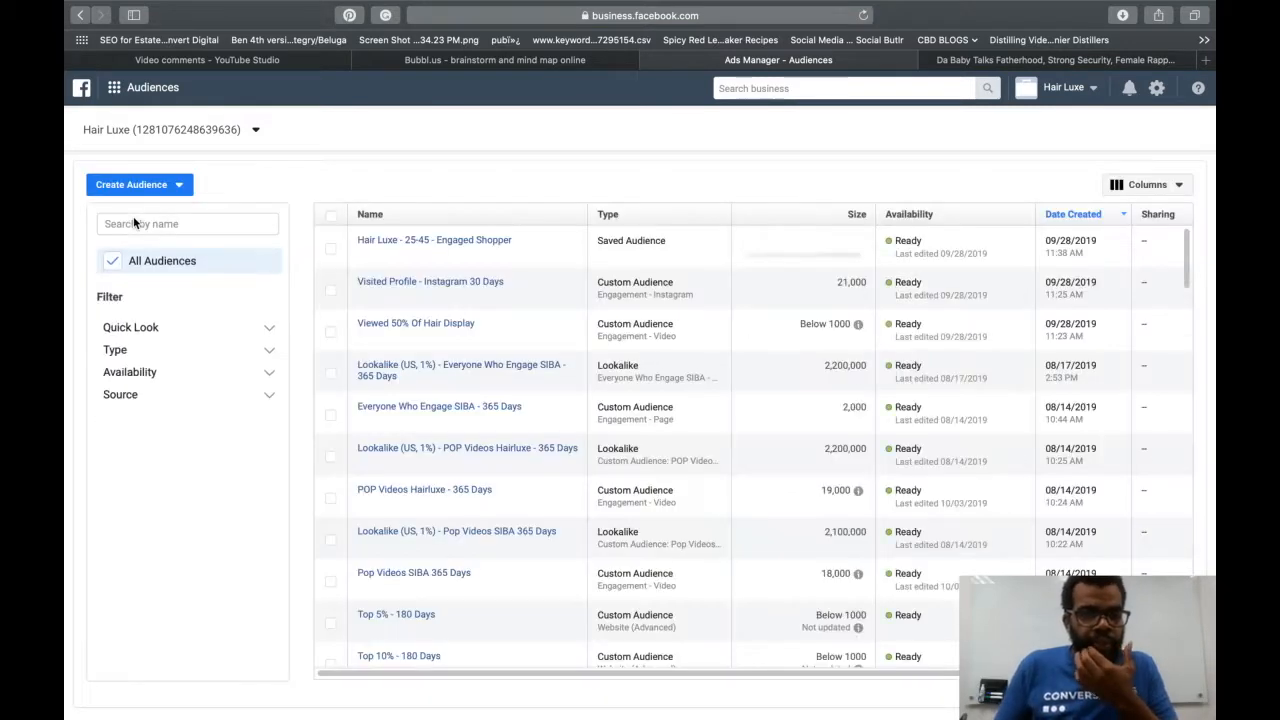
left_click(183, 188)
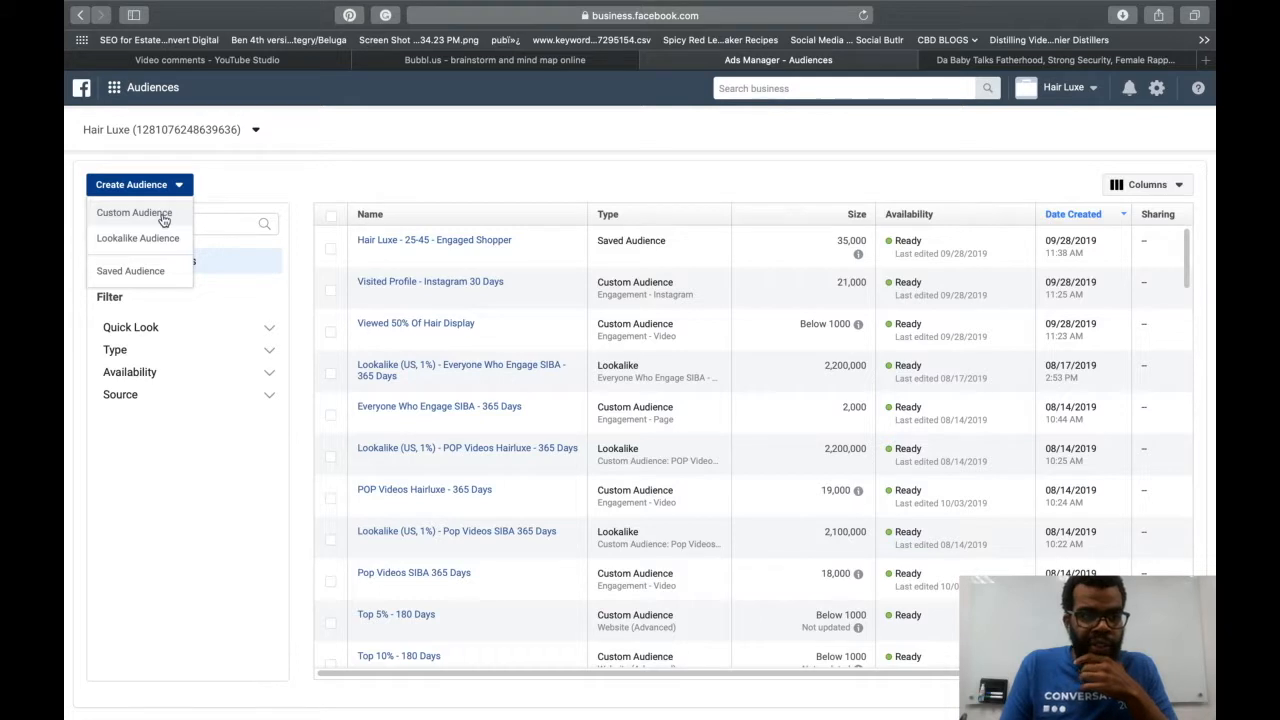
mouse_move(456, 285)
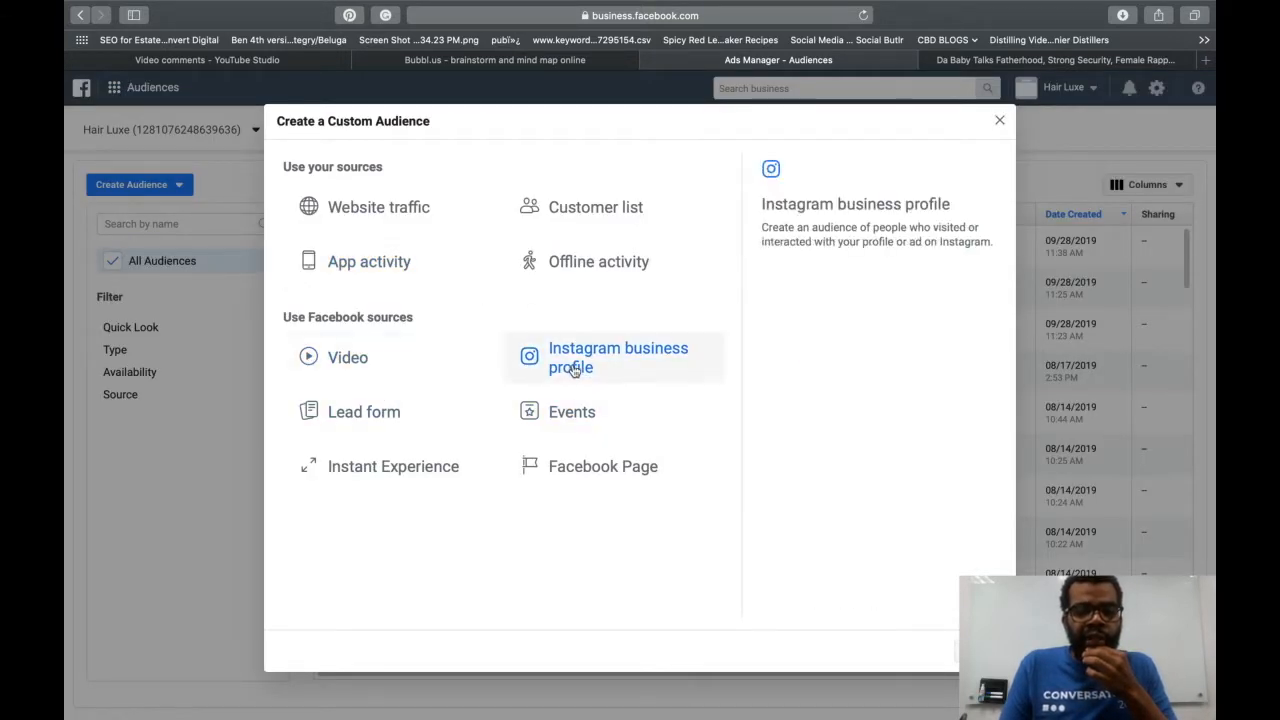
left_click(574, 368)
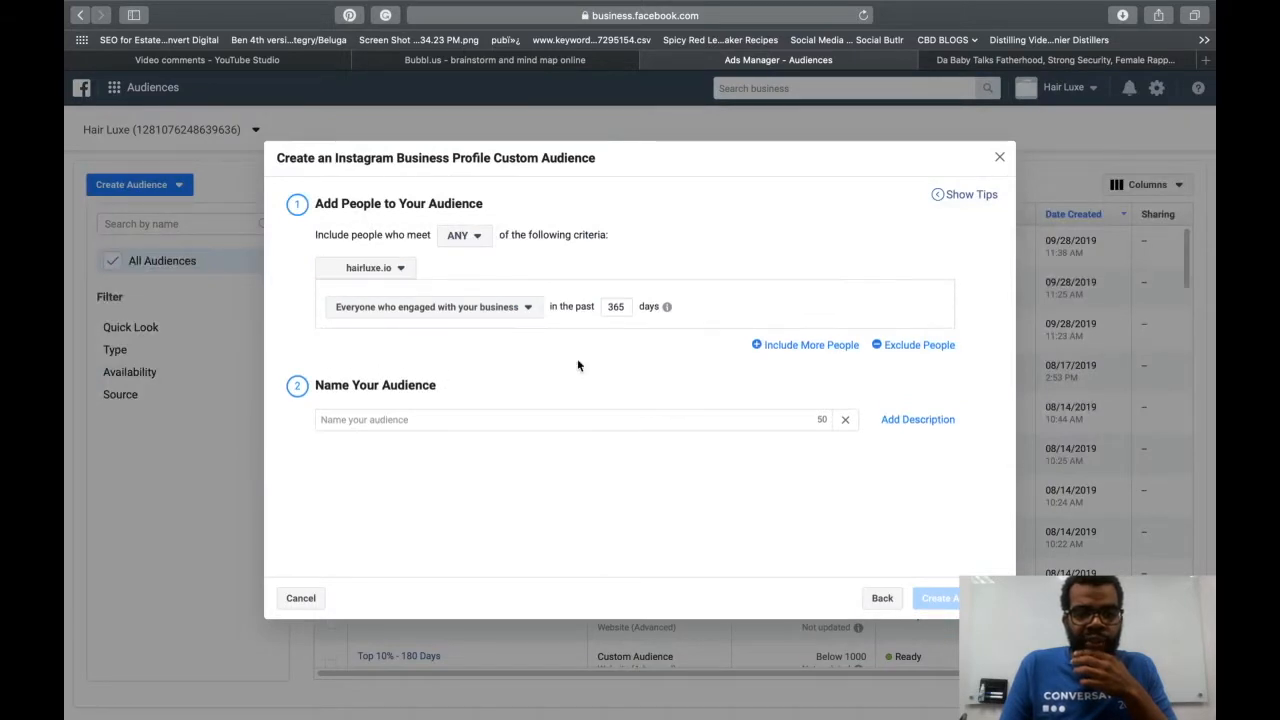
left_click(998, 158)
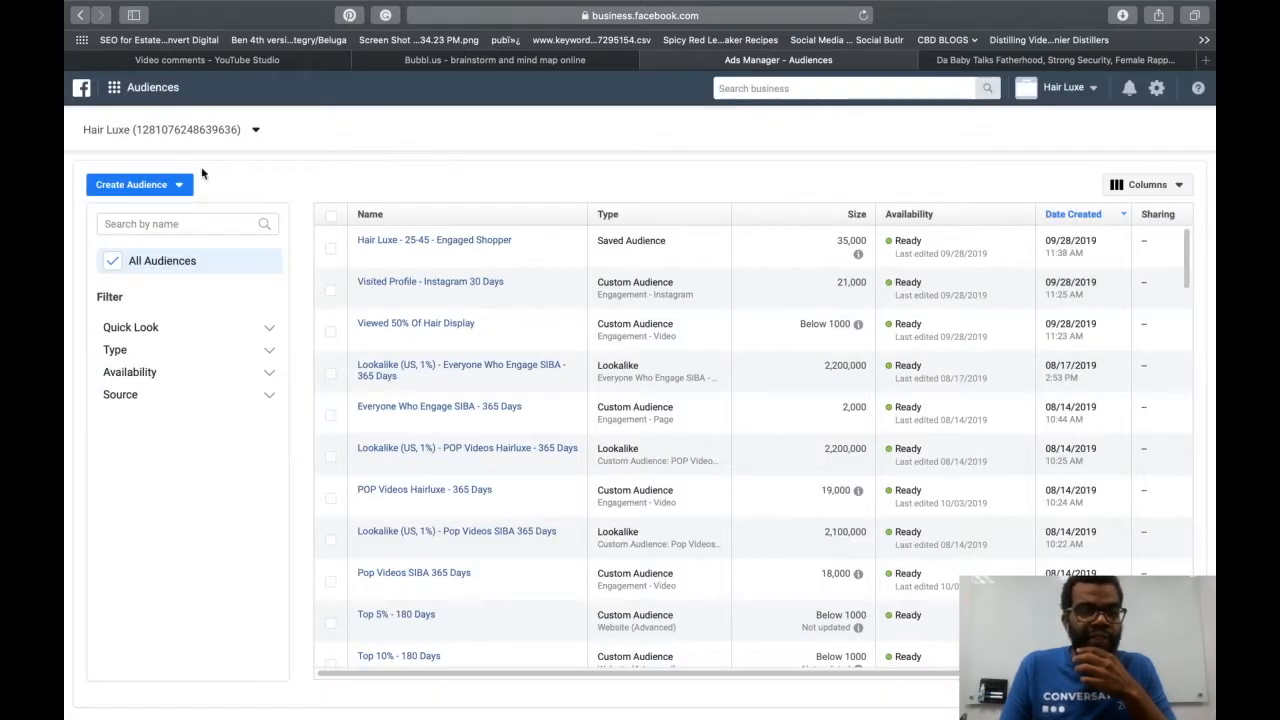
Start an Instagram business profile custom audience of everyone who engaged with the business in the past 30 days.
left_click(180, 184)
left_click(157, 214)
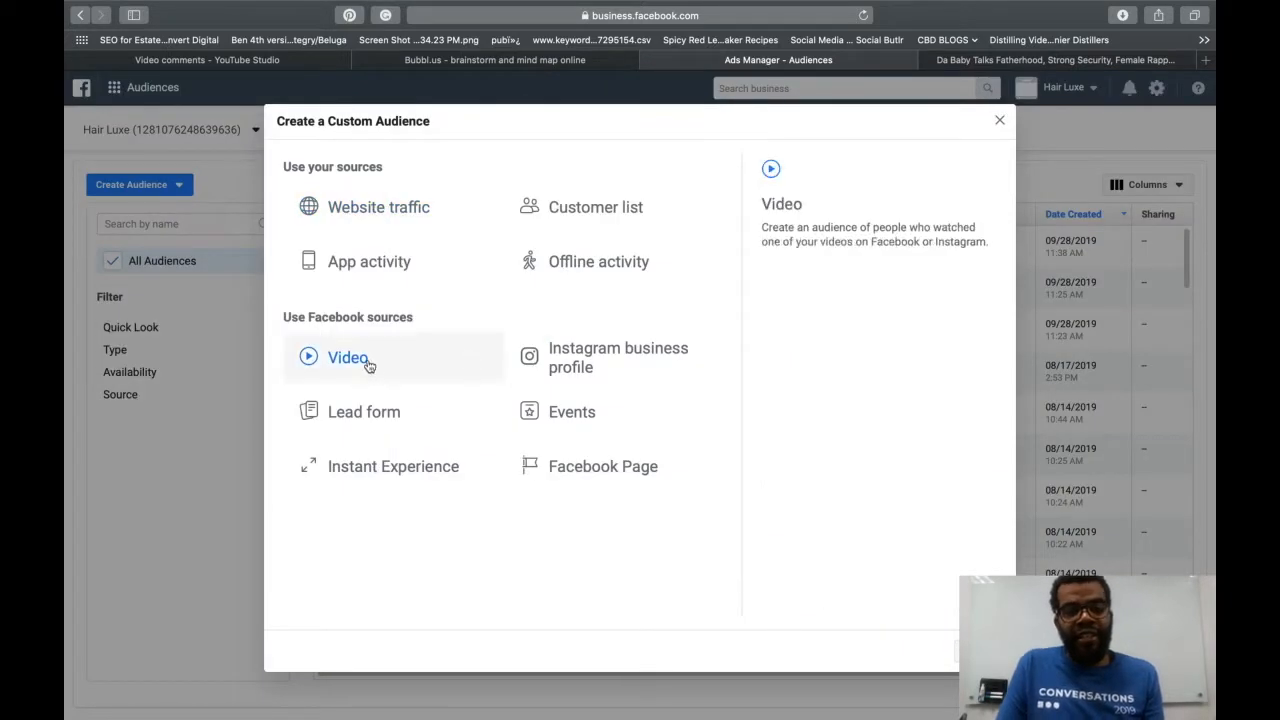
left_click(596, 369)
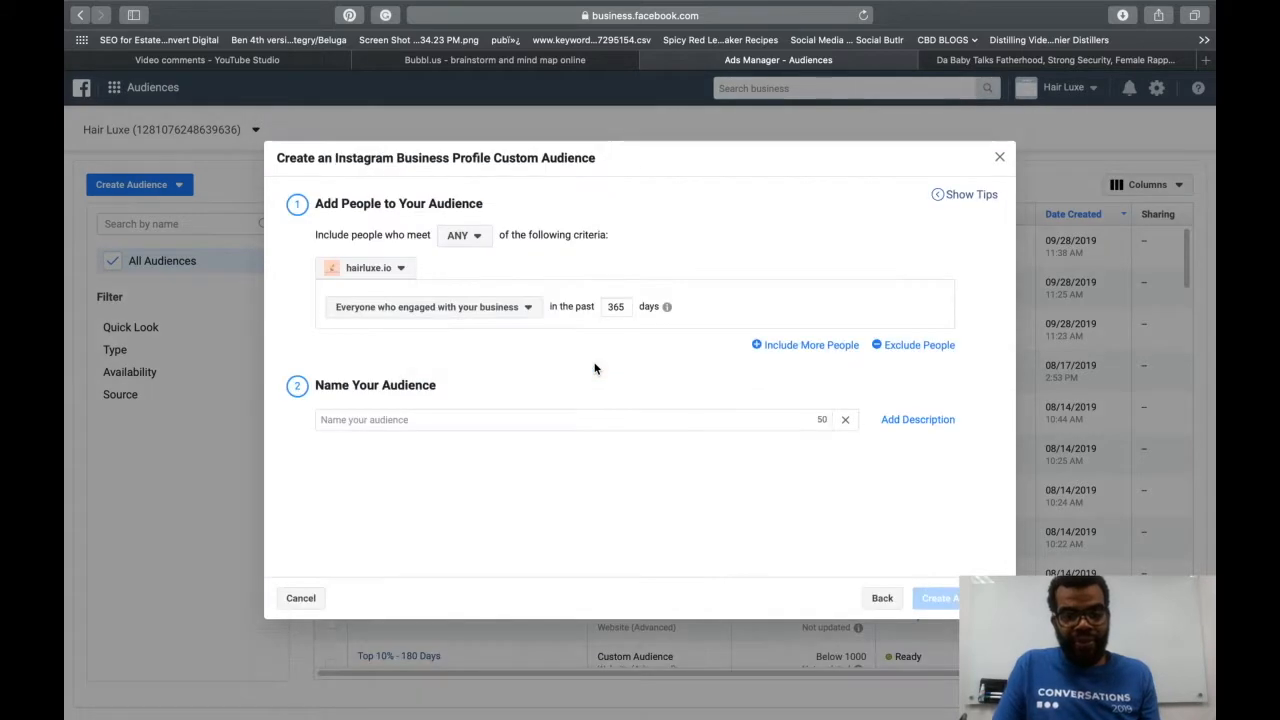
left_click(520, 306)
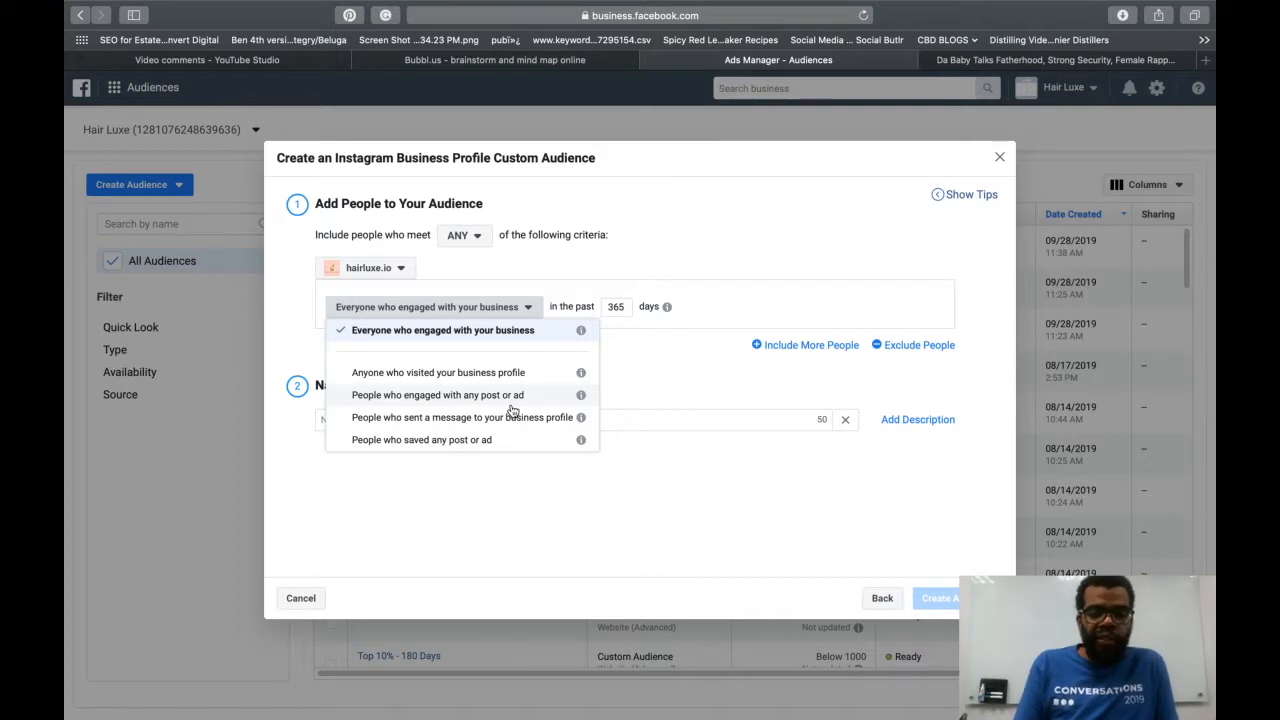
left_click(483, 332)
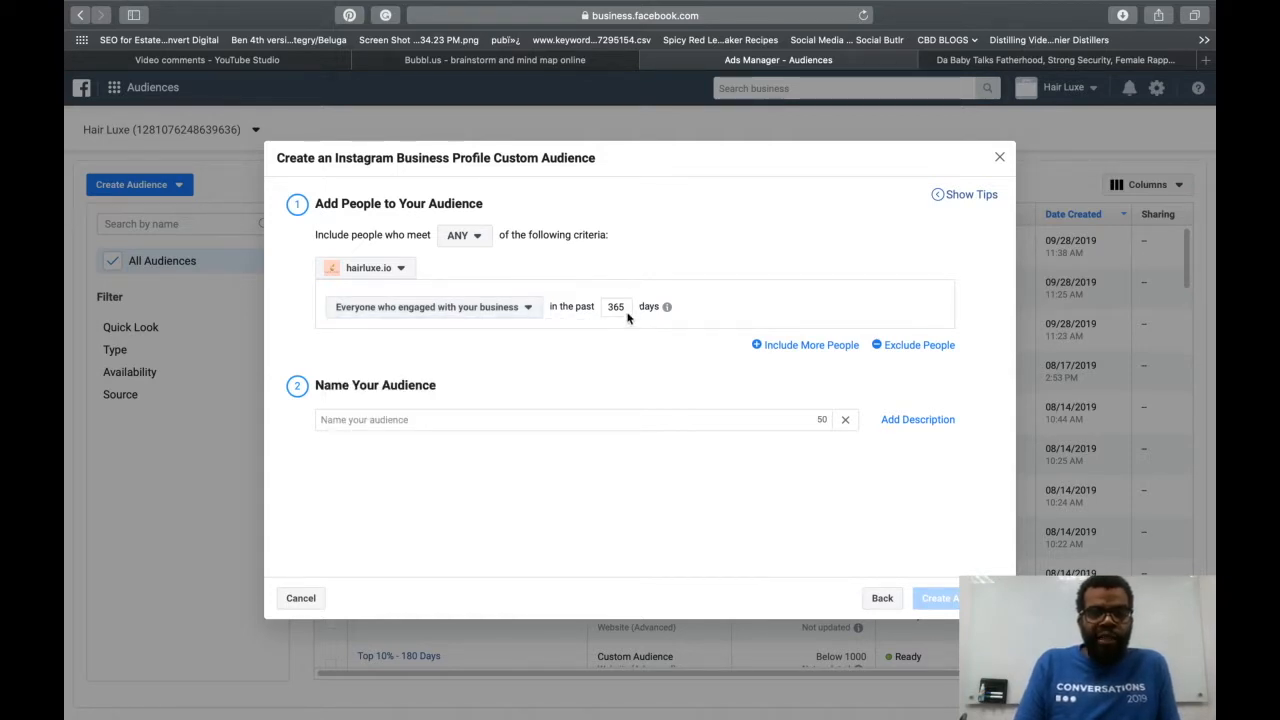
key("super+a")
type("30")
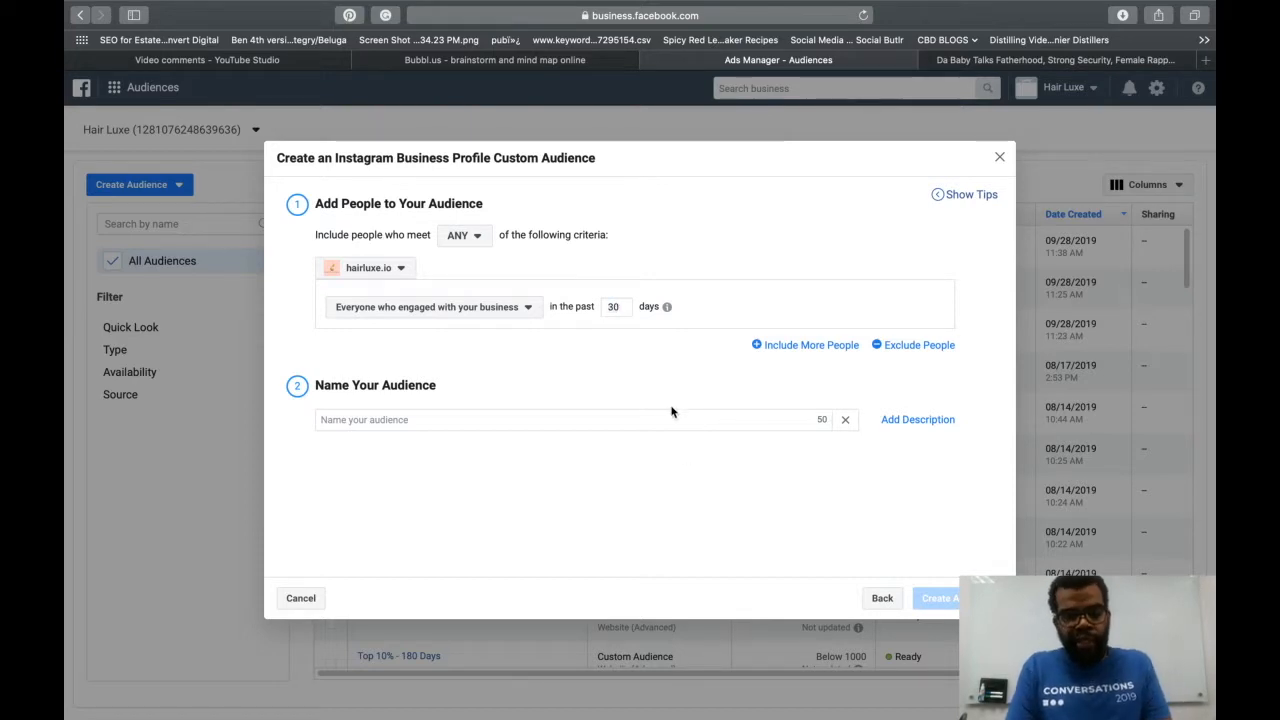
Name the Instagram audience "Engaged Past 30 Days", create it and finish without a lookalike or ad.
left_click(491, 423)
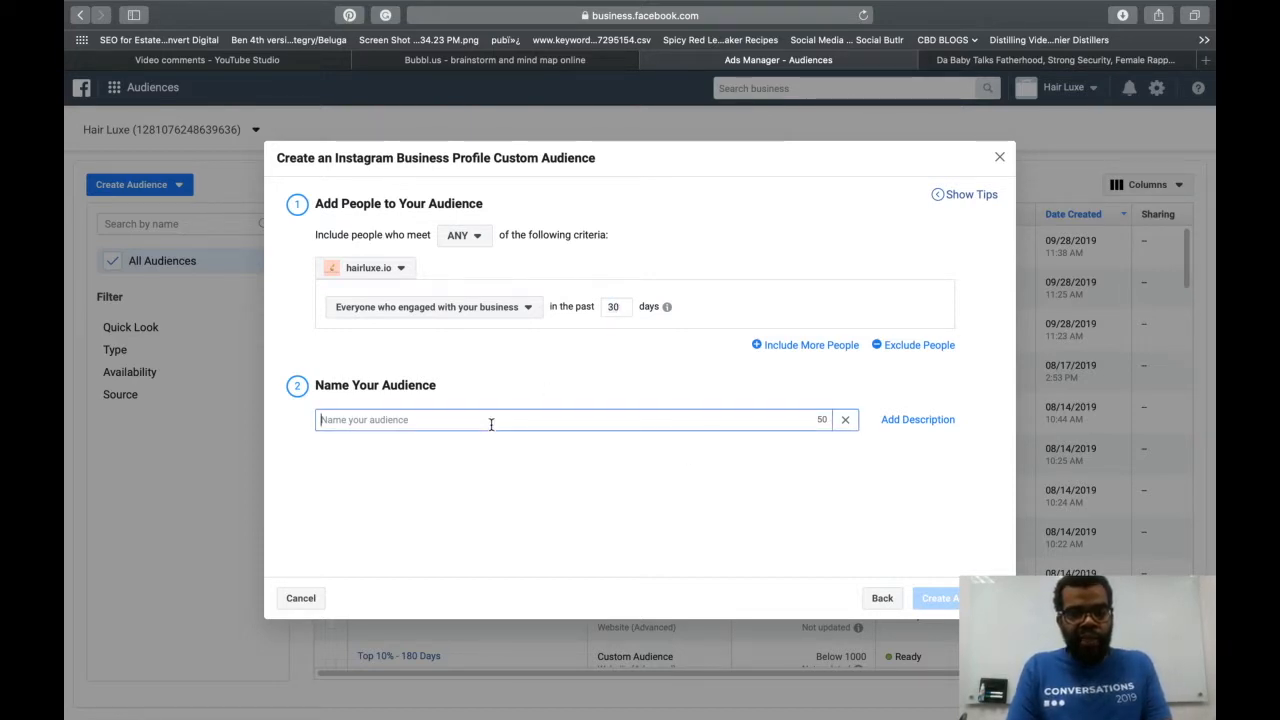
type("Eng")
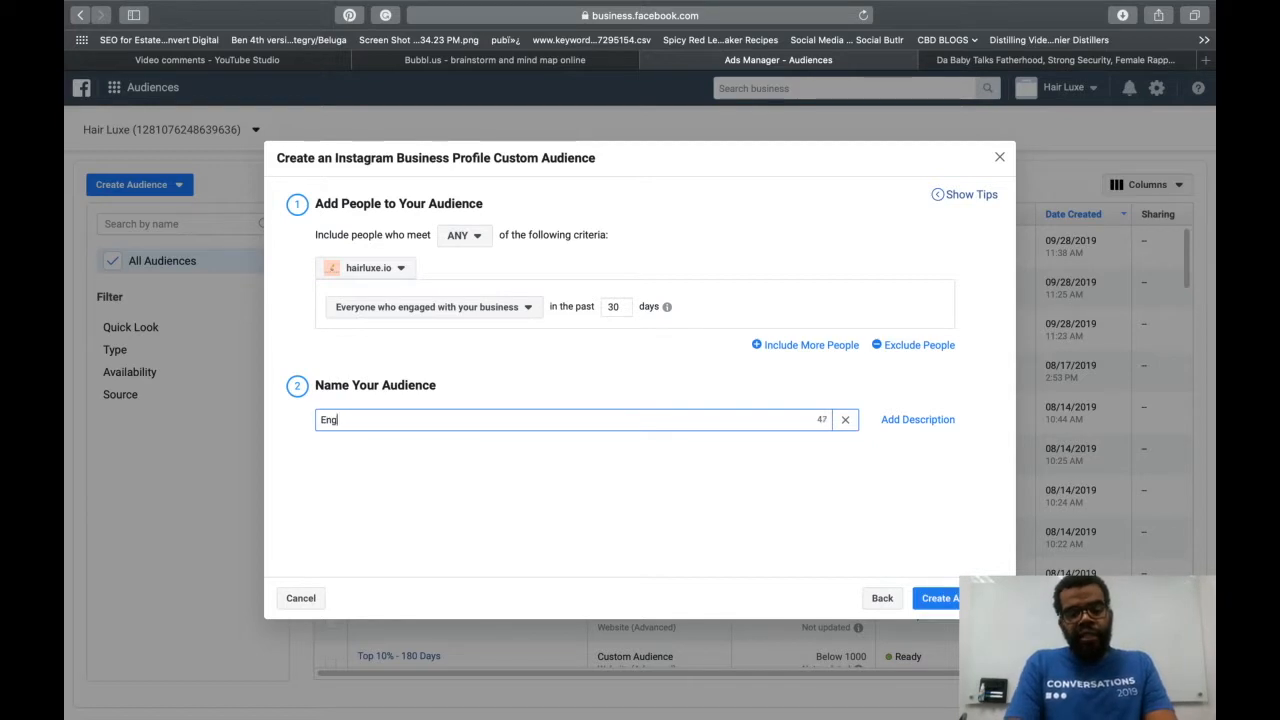
type("aged P")
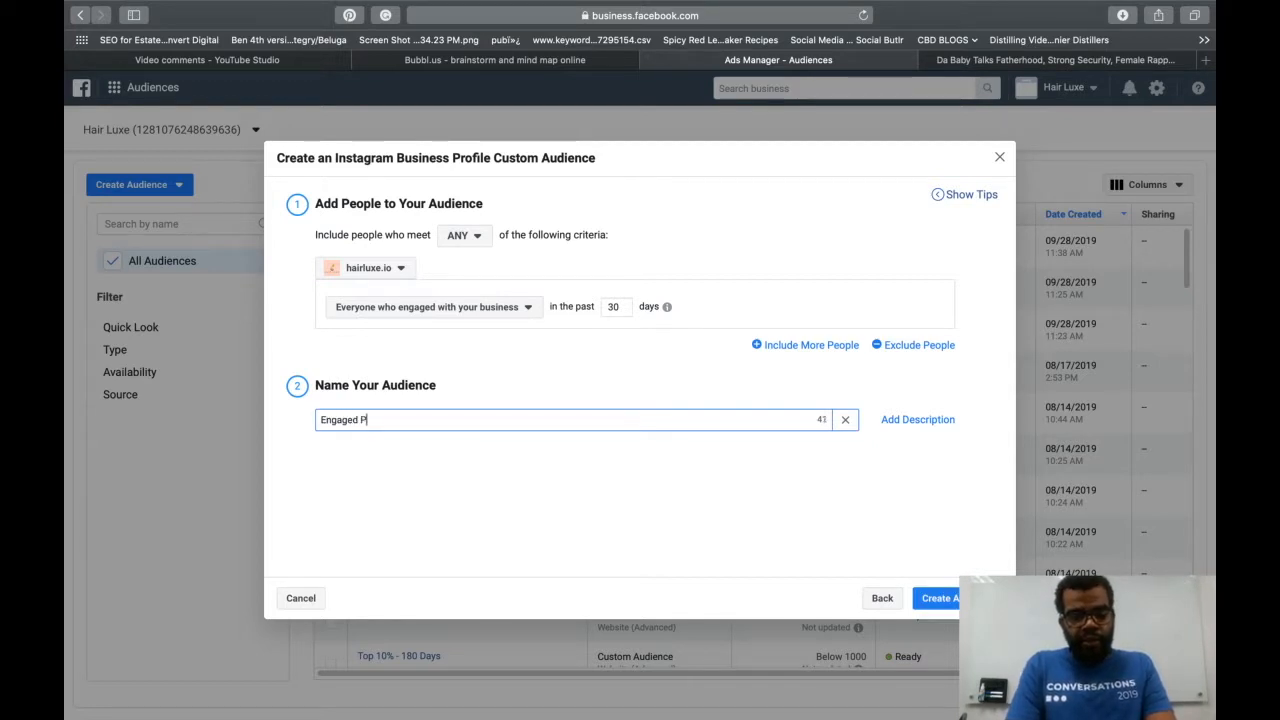
type("ast 30 Days")
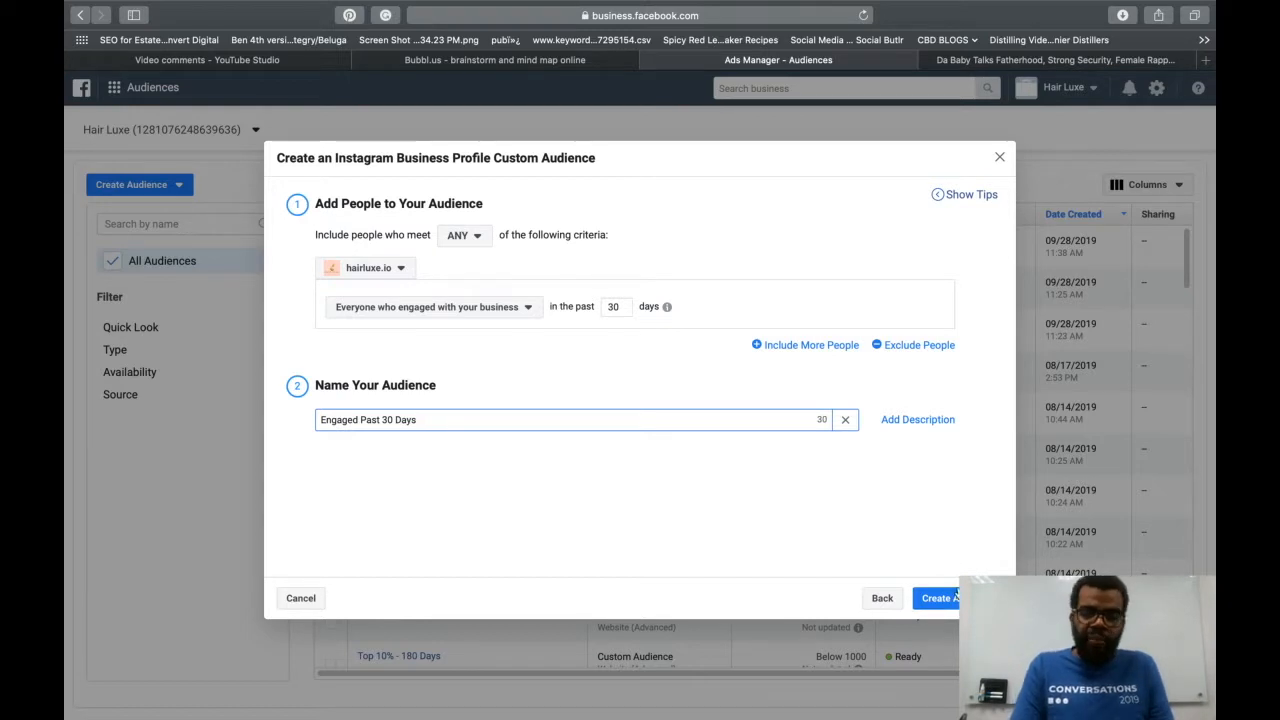
left_click(955, 597)
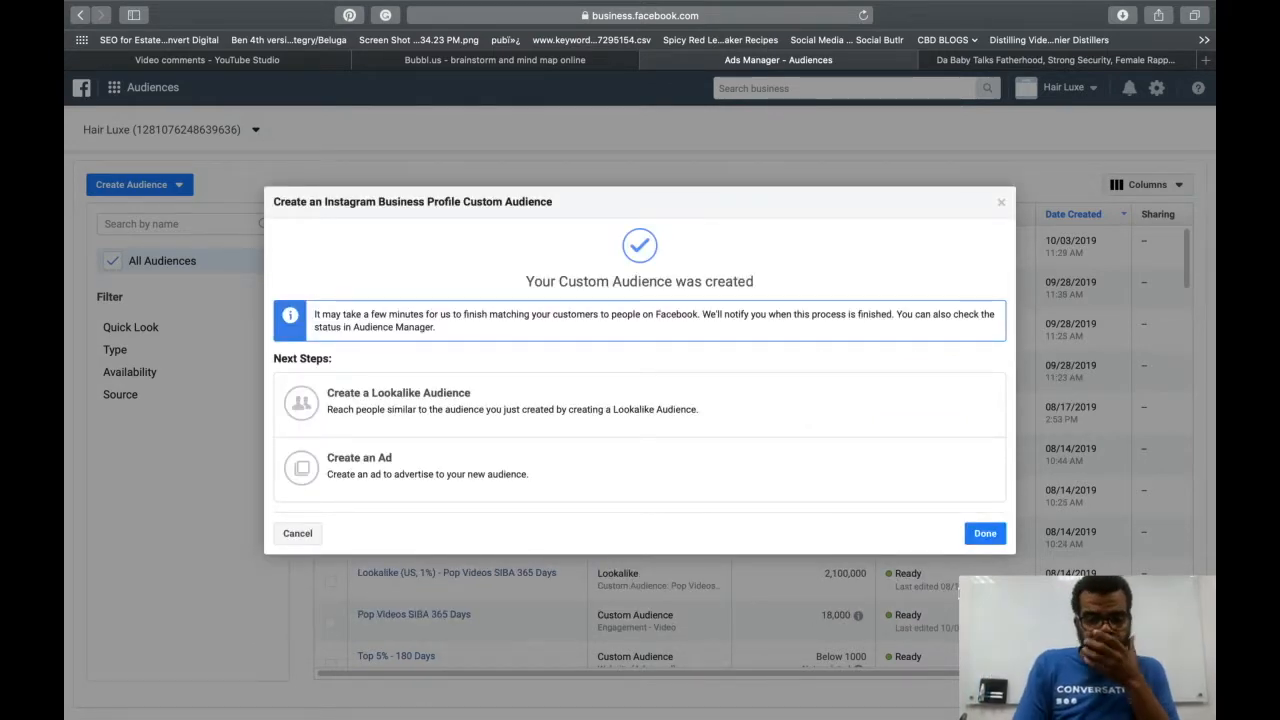
left_click(984, 534)
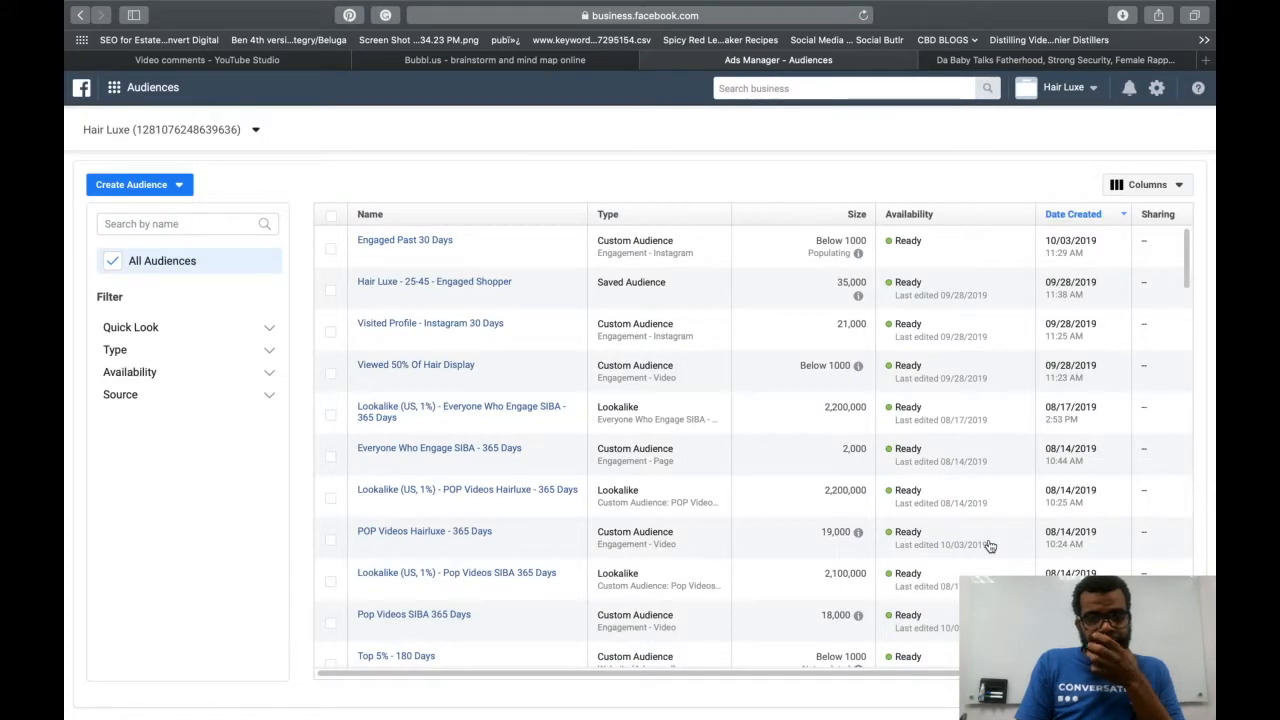
Start a website traffic custom audience based on people who visited specific web pages.
left_click(168, 187)
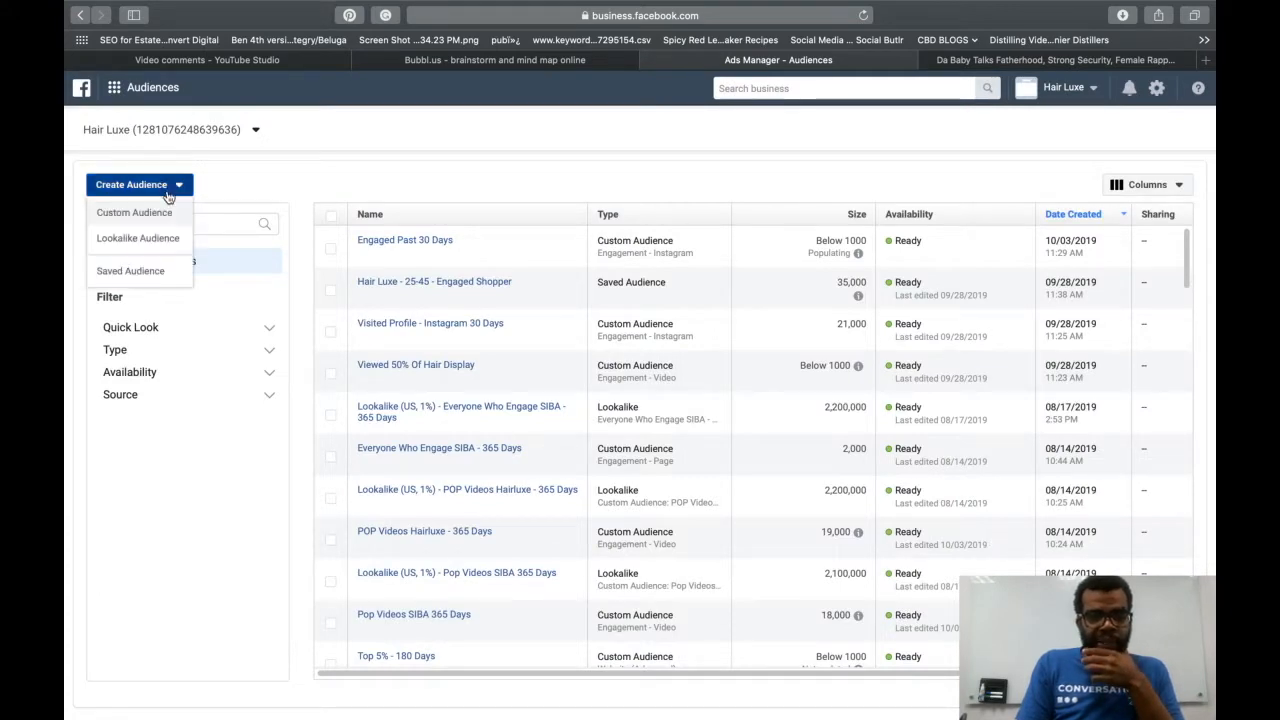
left_click(165, 215)
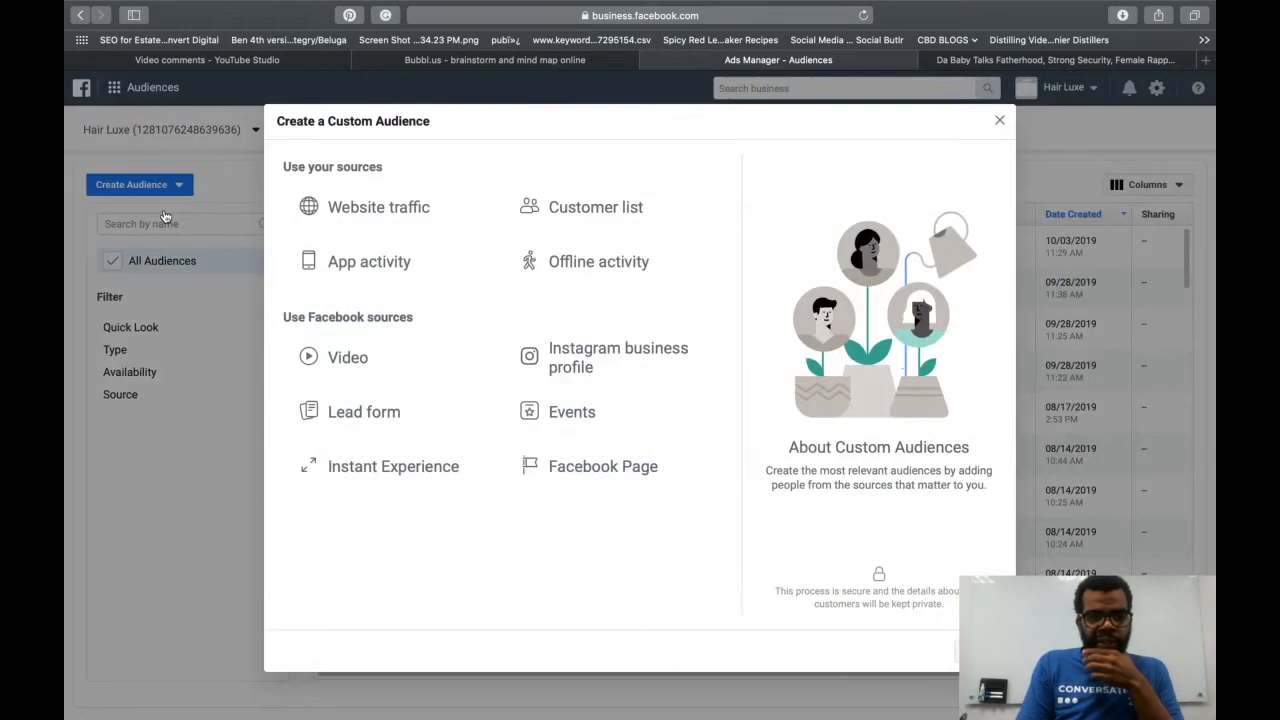
left_click(380, 222)
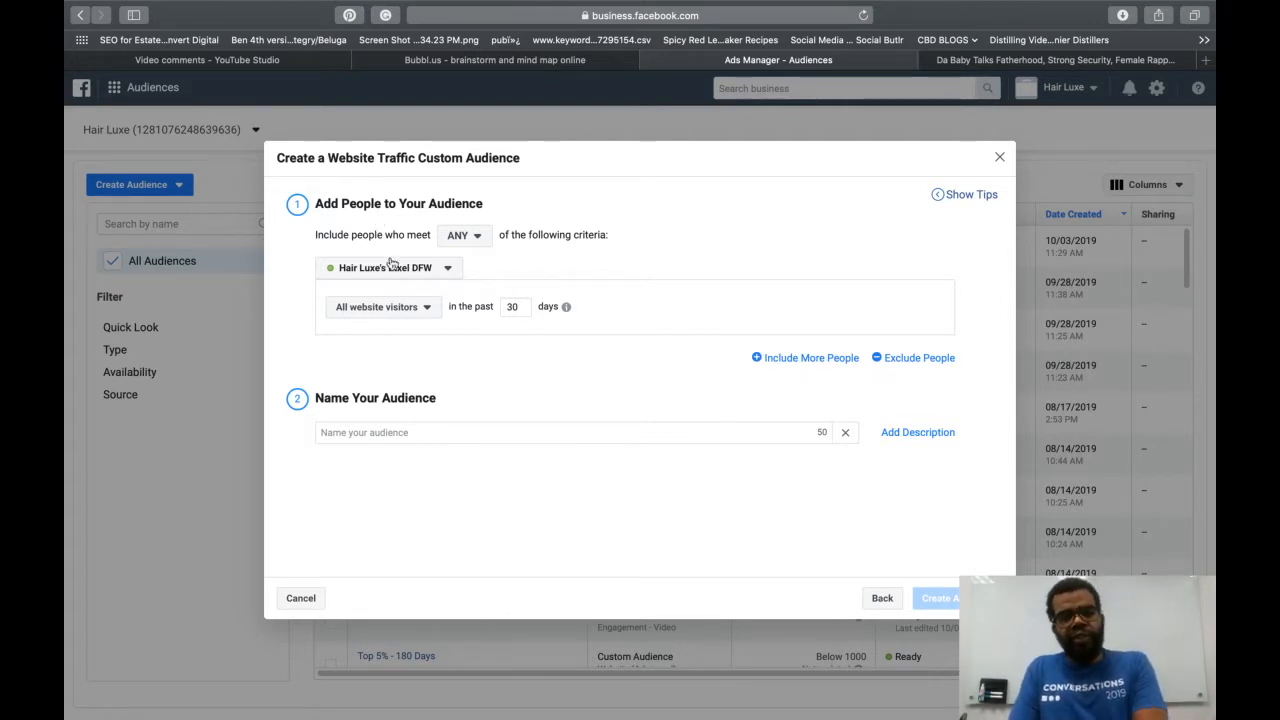
left_click(397, 313)
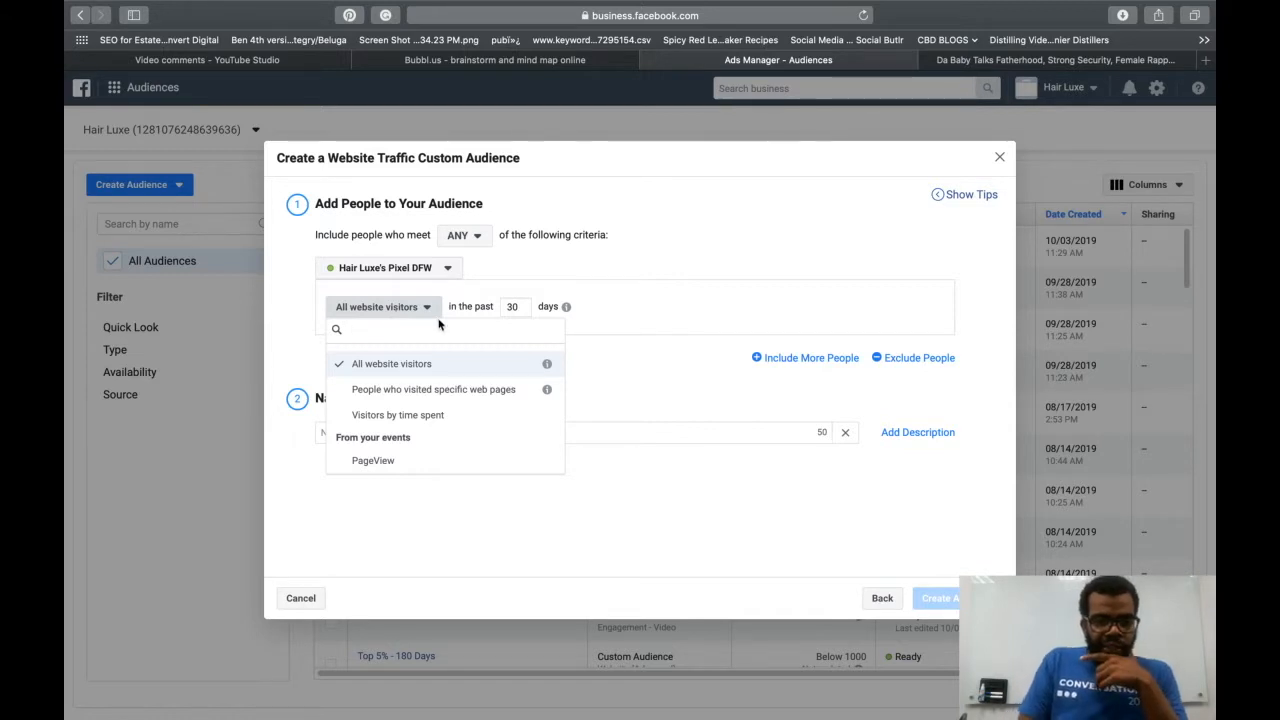
left_click(440, 396)
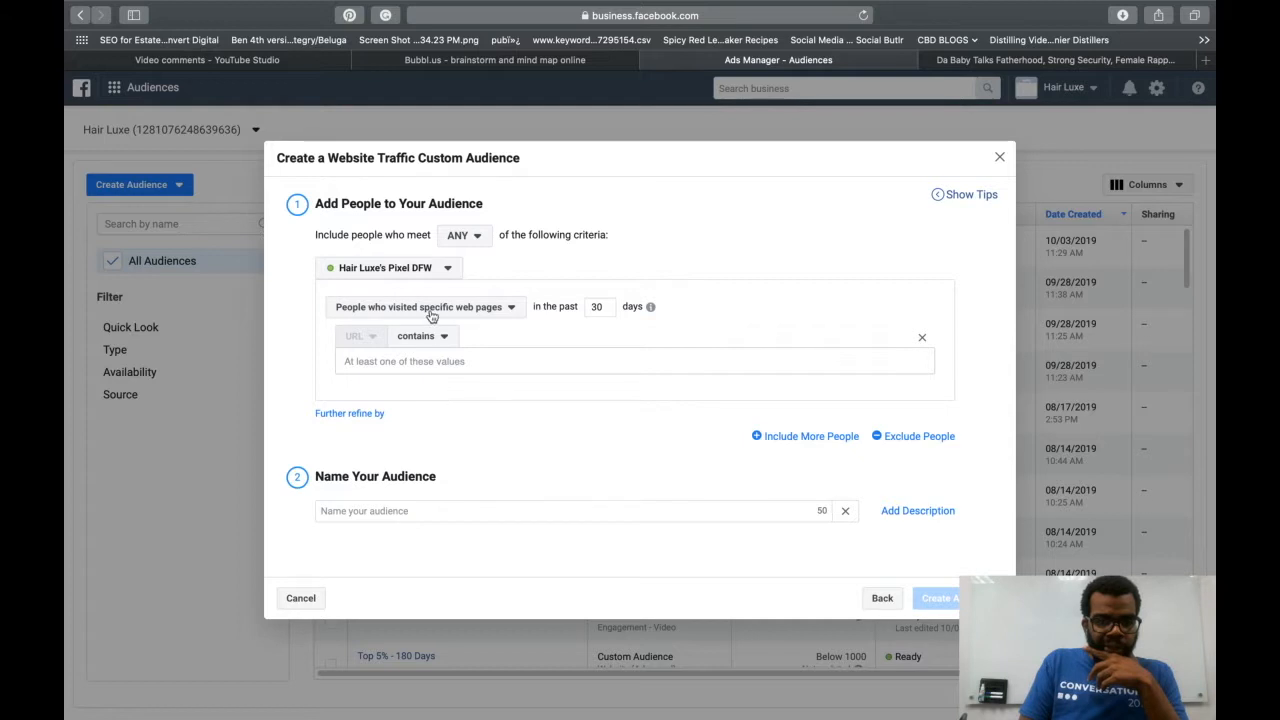
Add the page condition that the URL contains "hairluxe.io/cart".
left_click(444, 338)
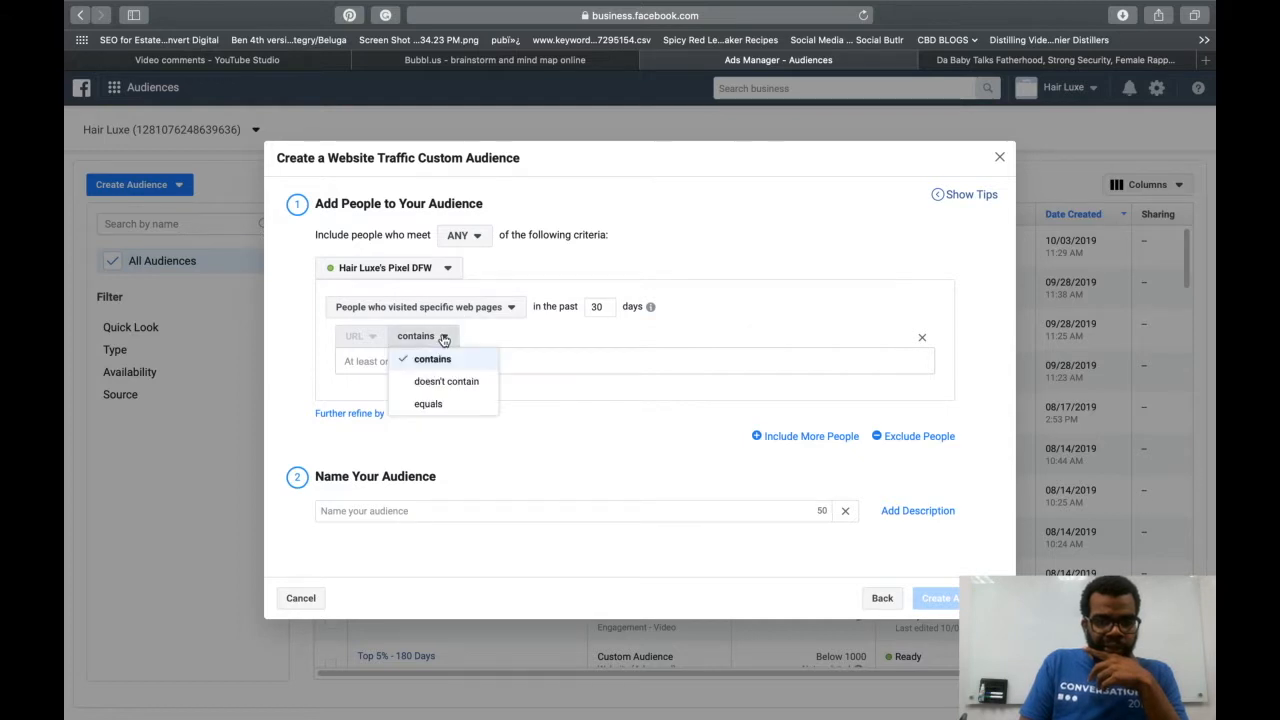
left_click(552, 366)
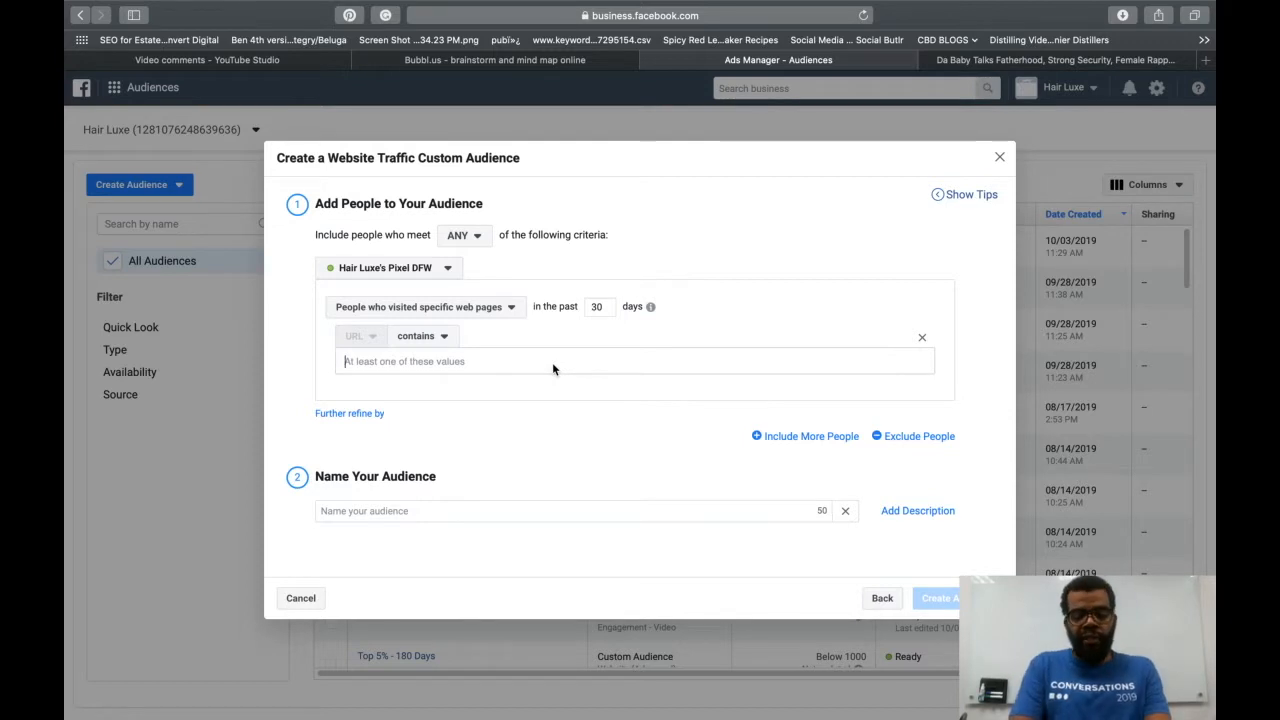
type("hai")
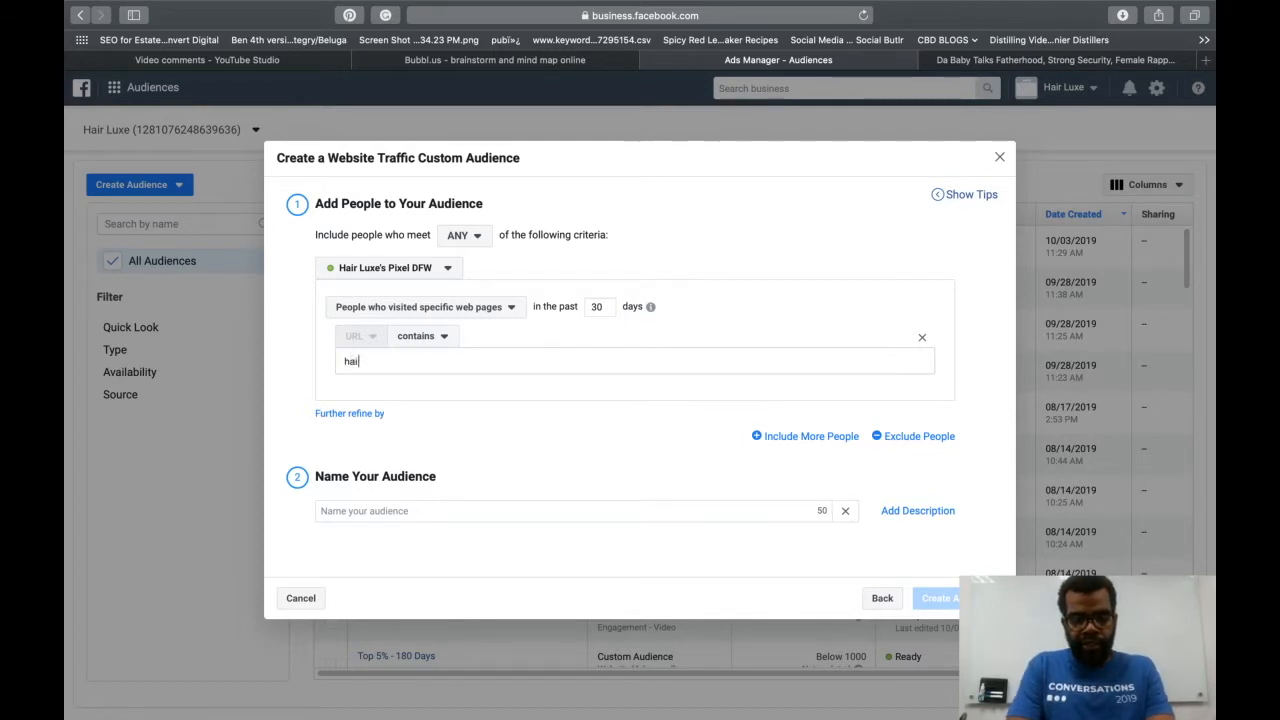
type("rline")
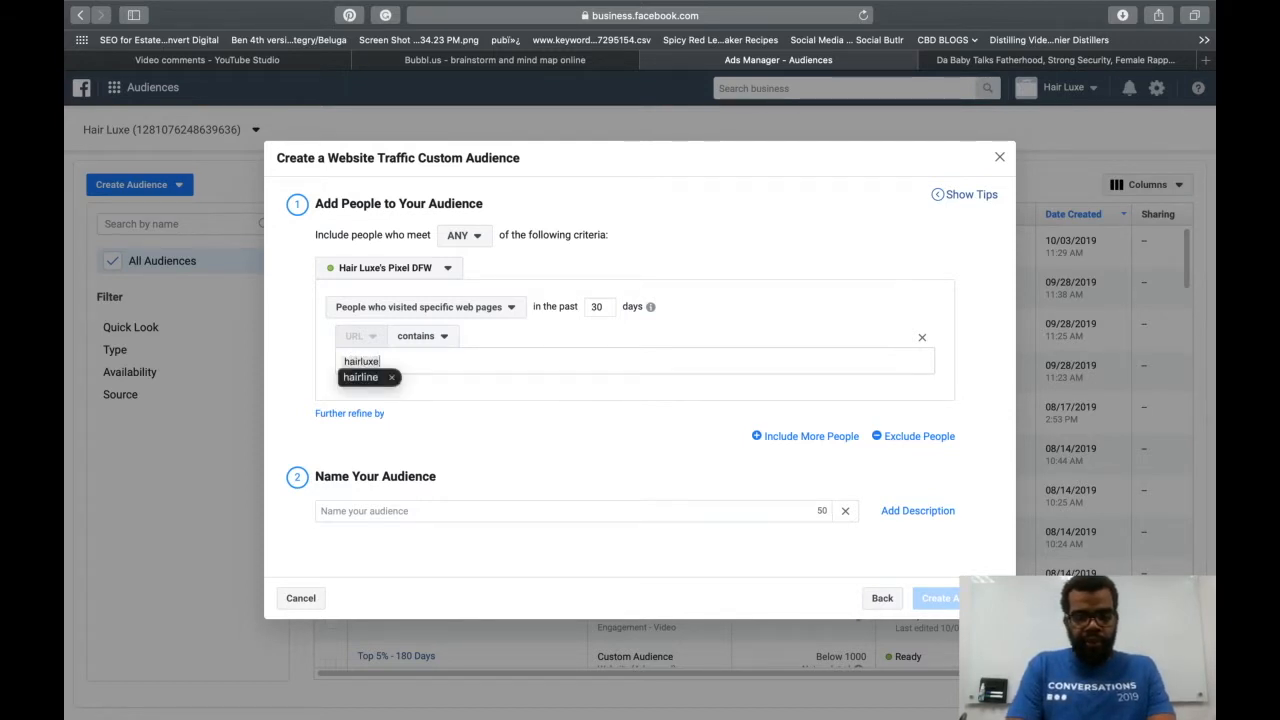
key("BackSpace")
key("BackSpace")
key("BackSpace")
type("uxe.io/cart")
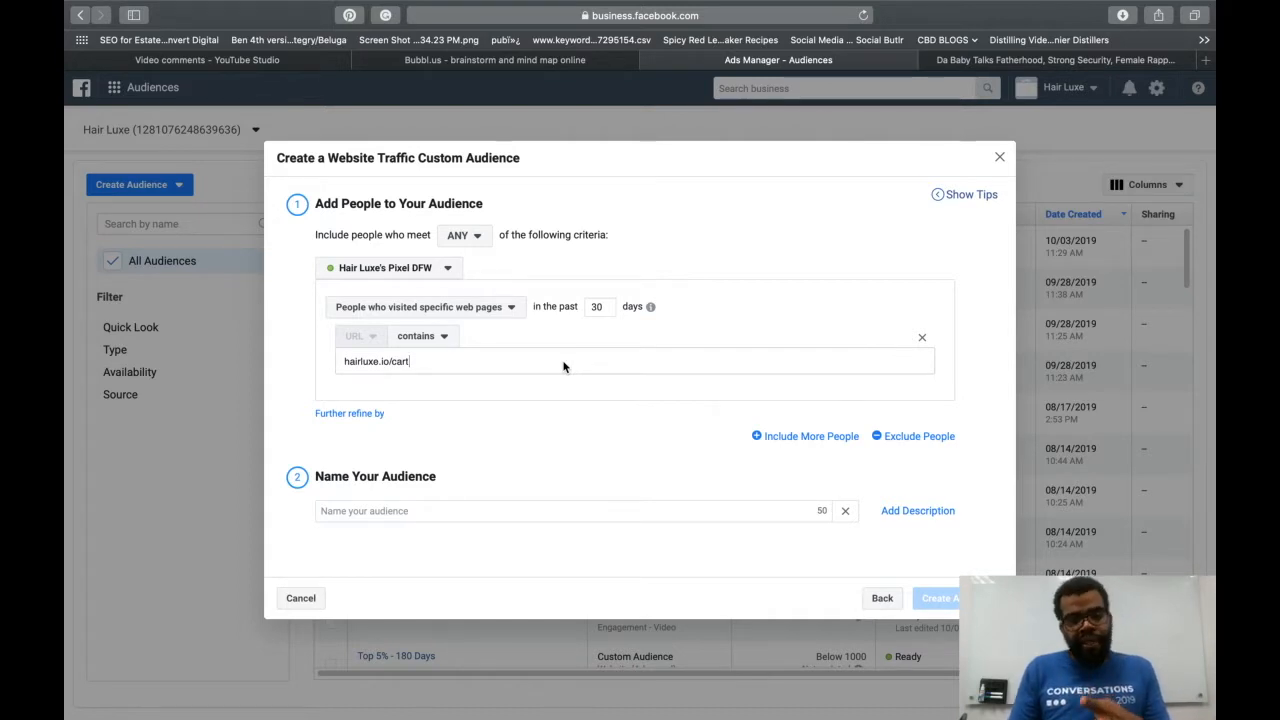
left_click(414, 512)
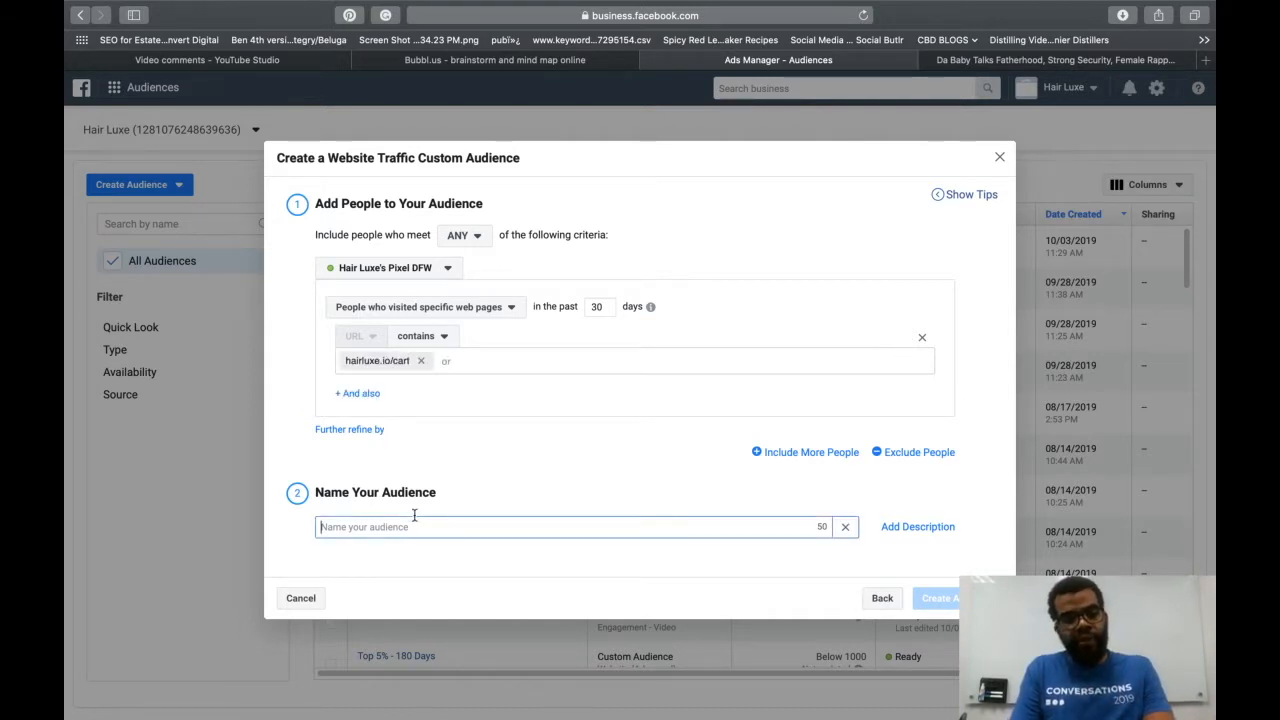
Set the website audience's look-back period to the past 14 days.
left_click(607, 310)
key("BackSpace")
key("BackSpace")
type("14")
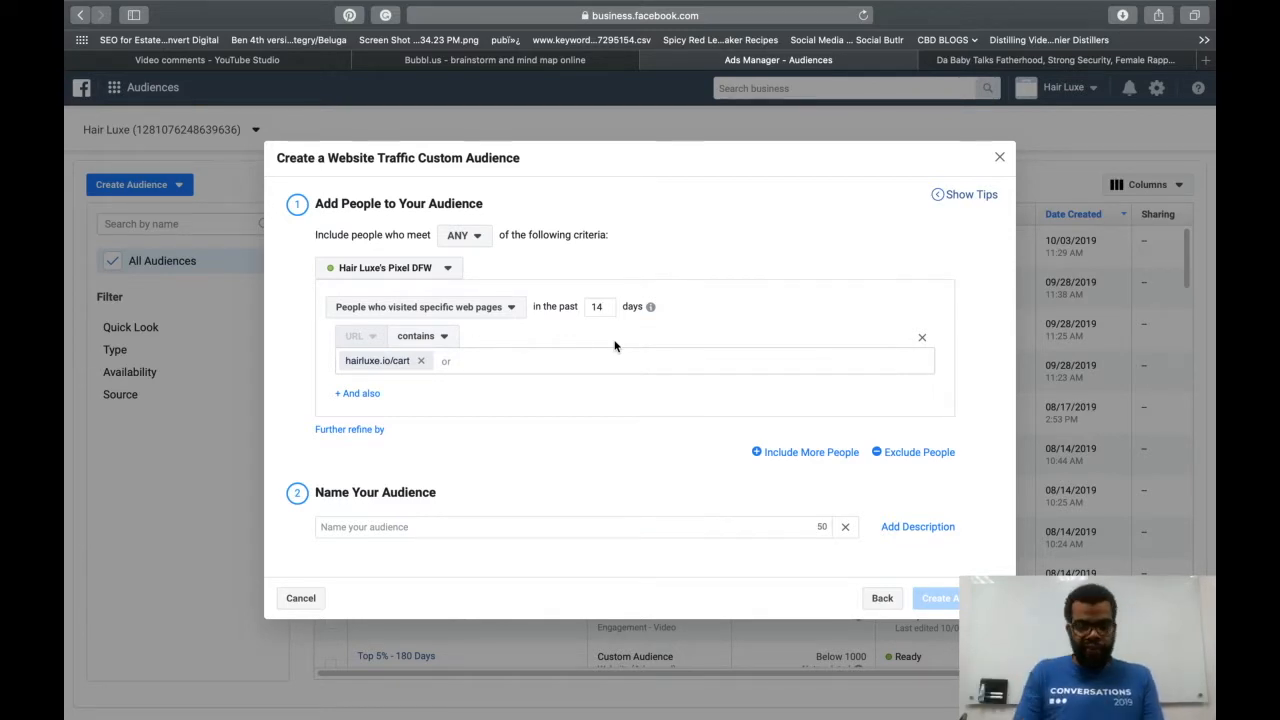
Name the website audience "ATC - 14 Days", create it and finish without a lookalike or ad.
left_click(362, 526)
type("ATC ")
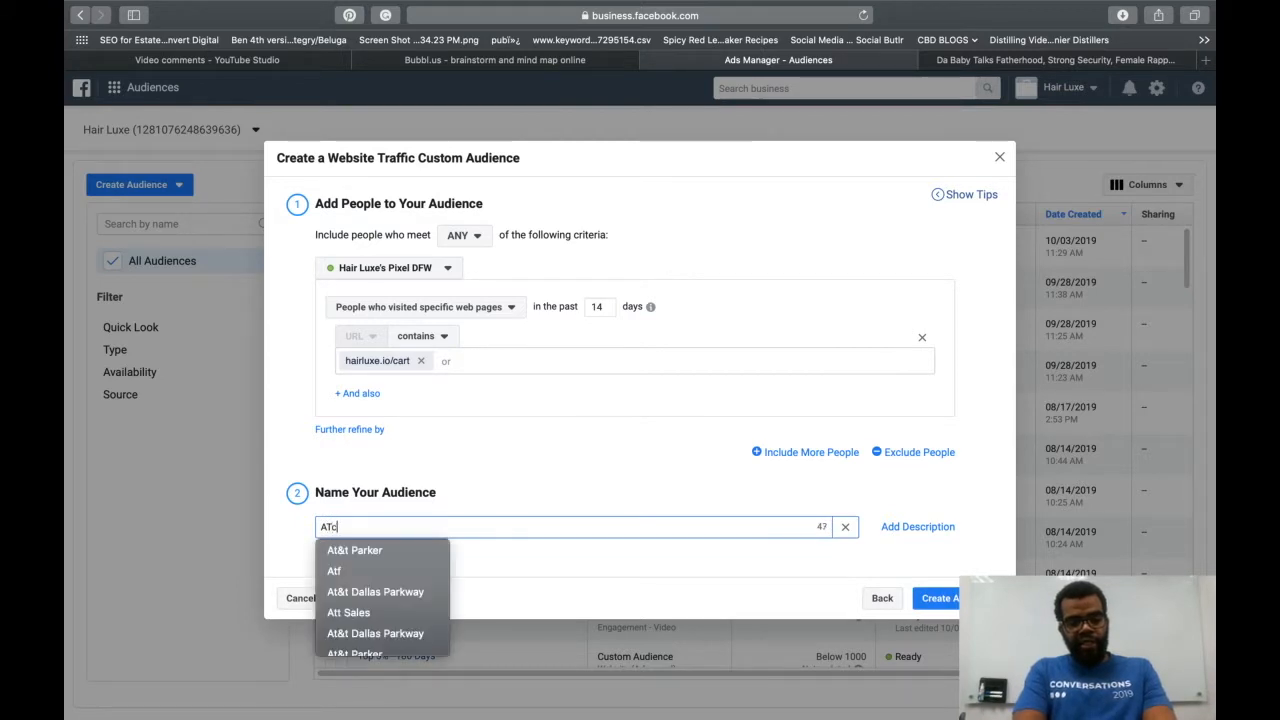
type("- ")
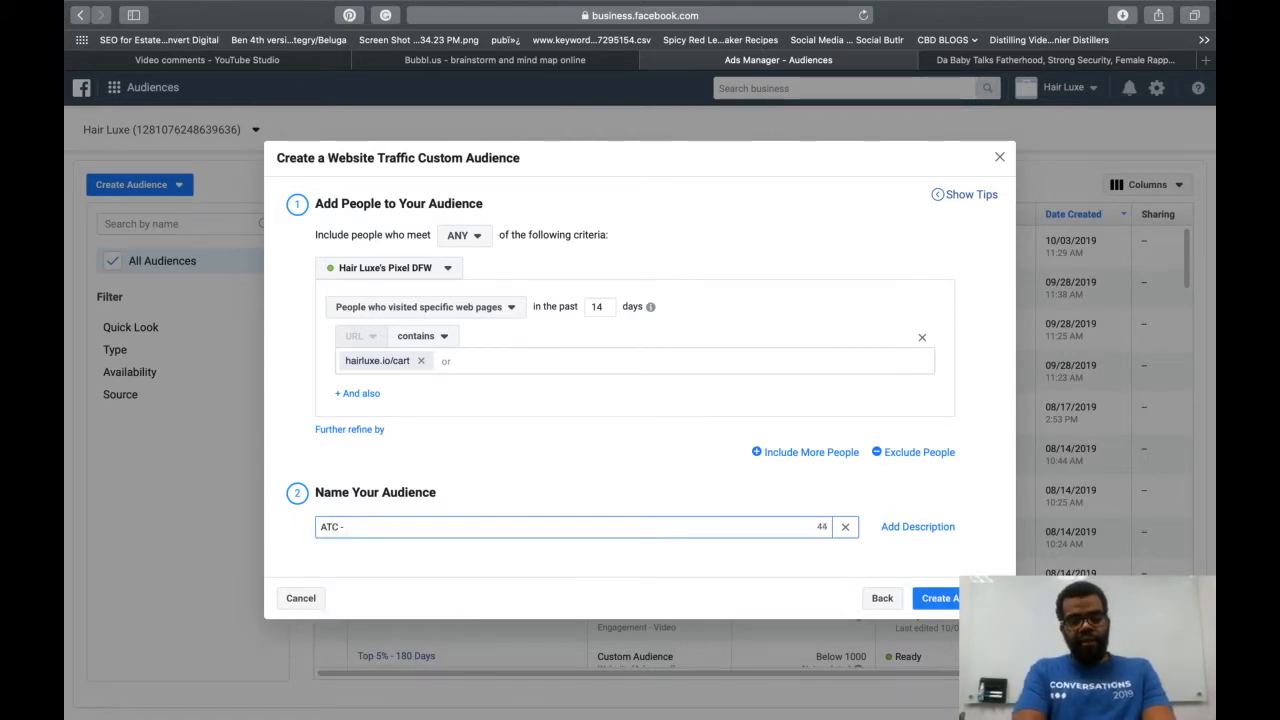
type("14 Dasy")
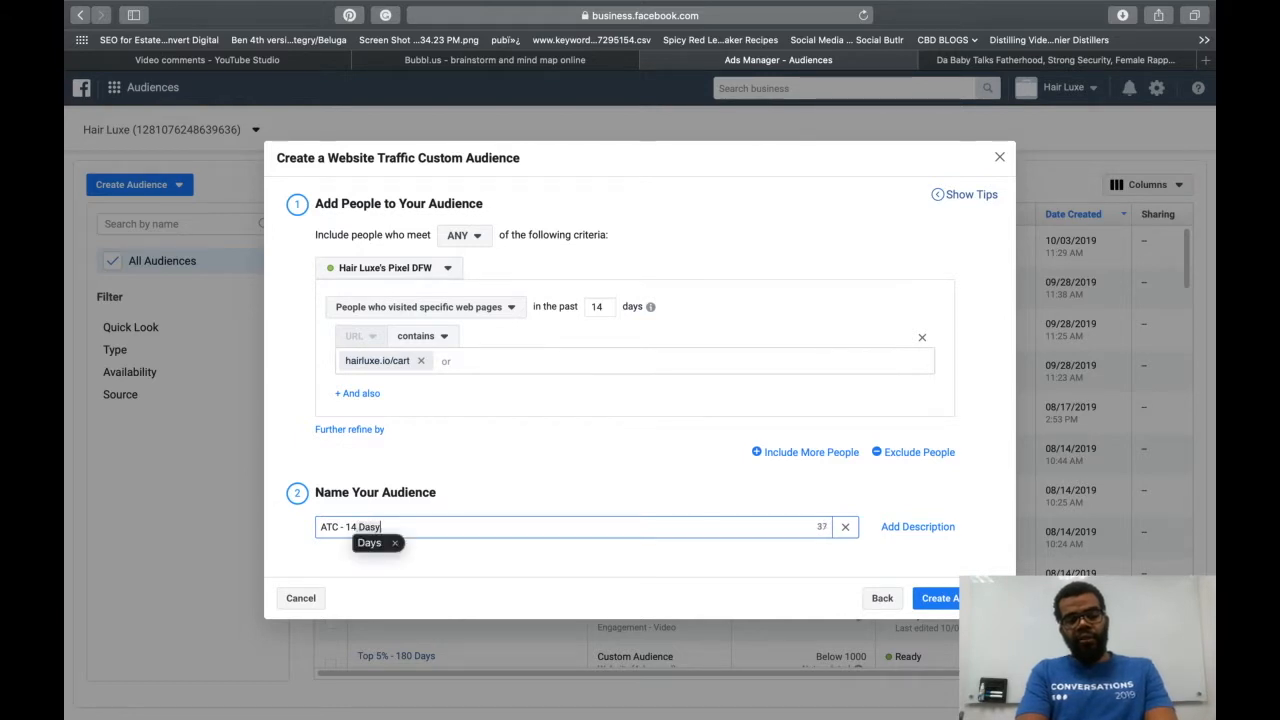
key("BackSpace")
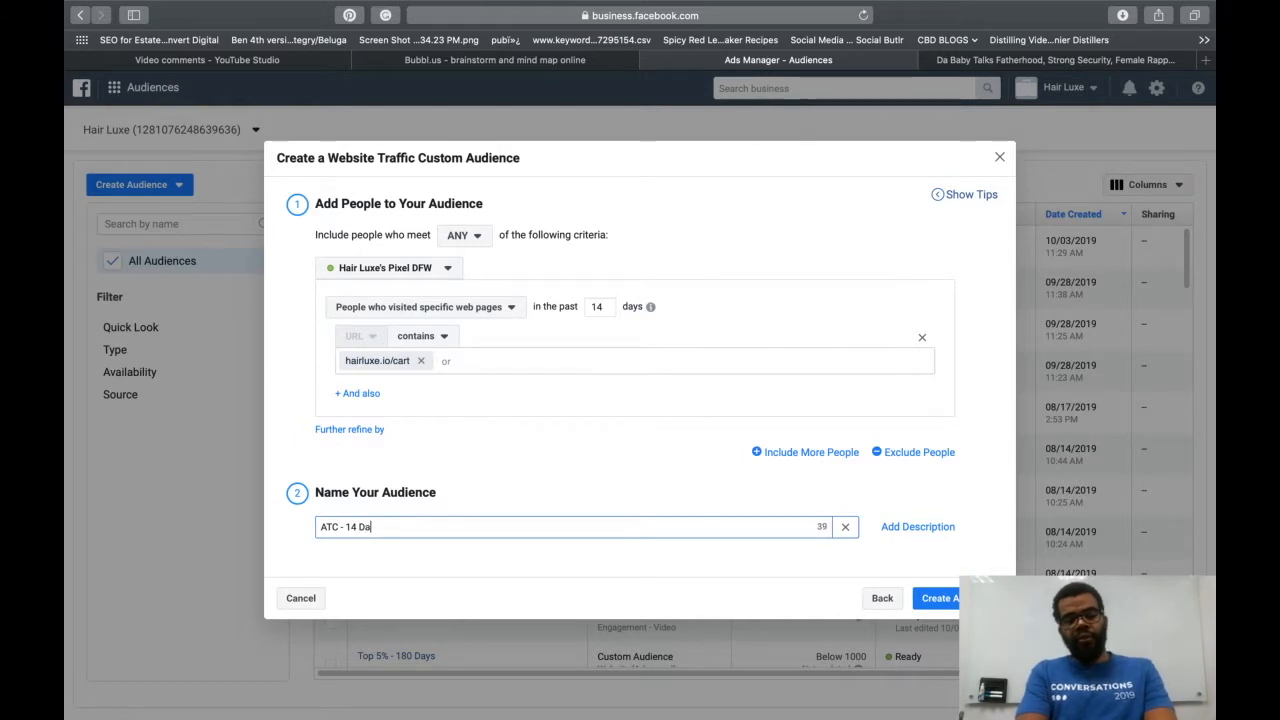
type("ys")
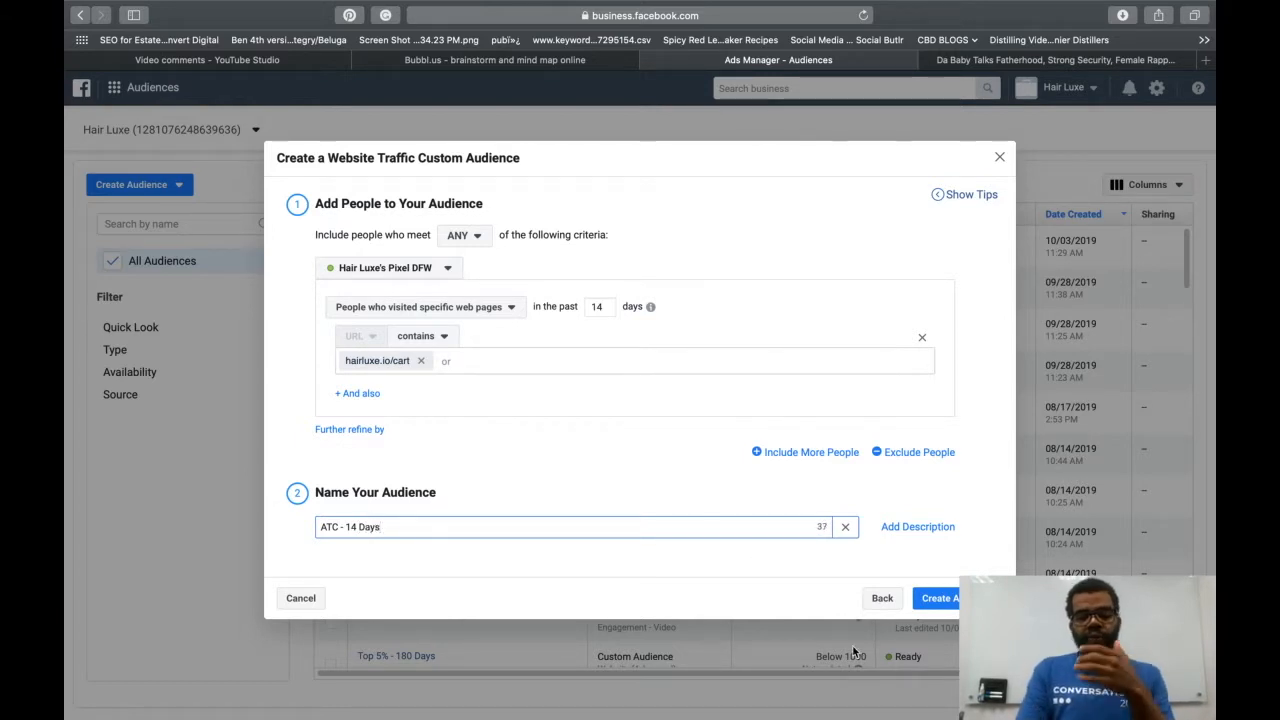
left_click(940, 598)
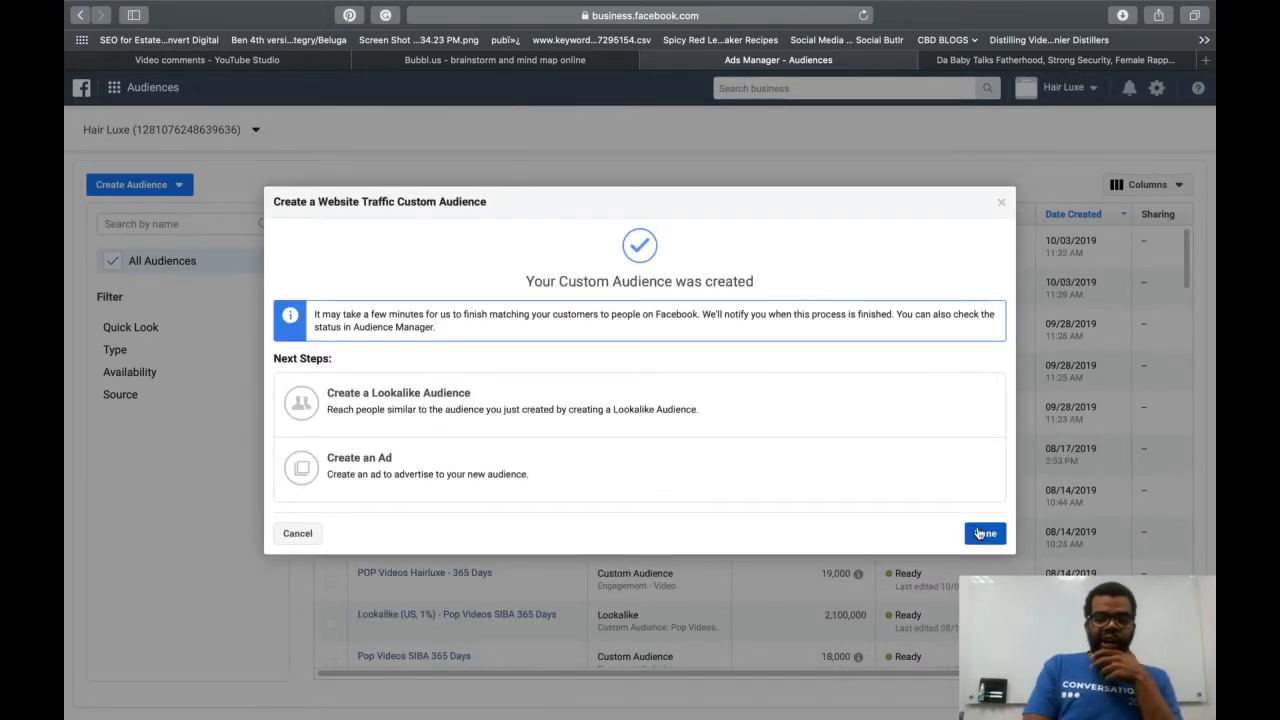
left_click(980, 533)
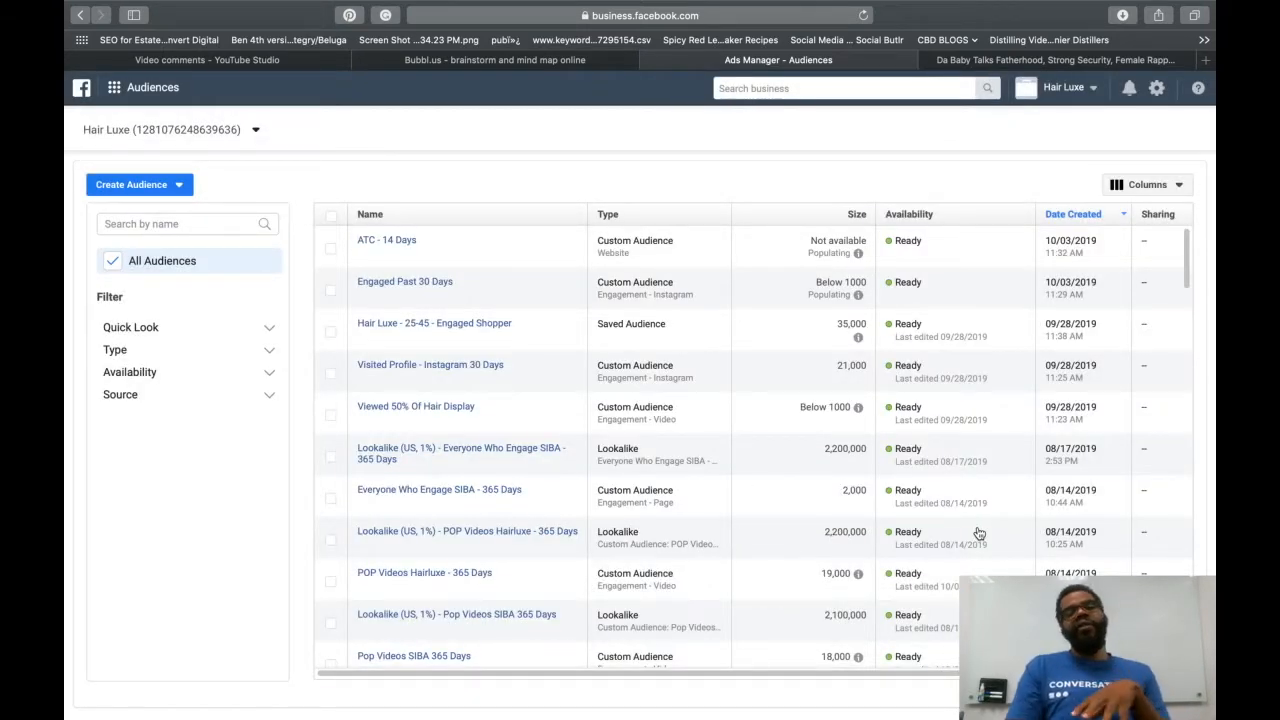
Switch to Ads Manager and start a new campaign named "TEST".
left_click(148, 88)
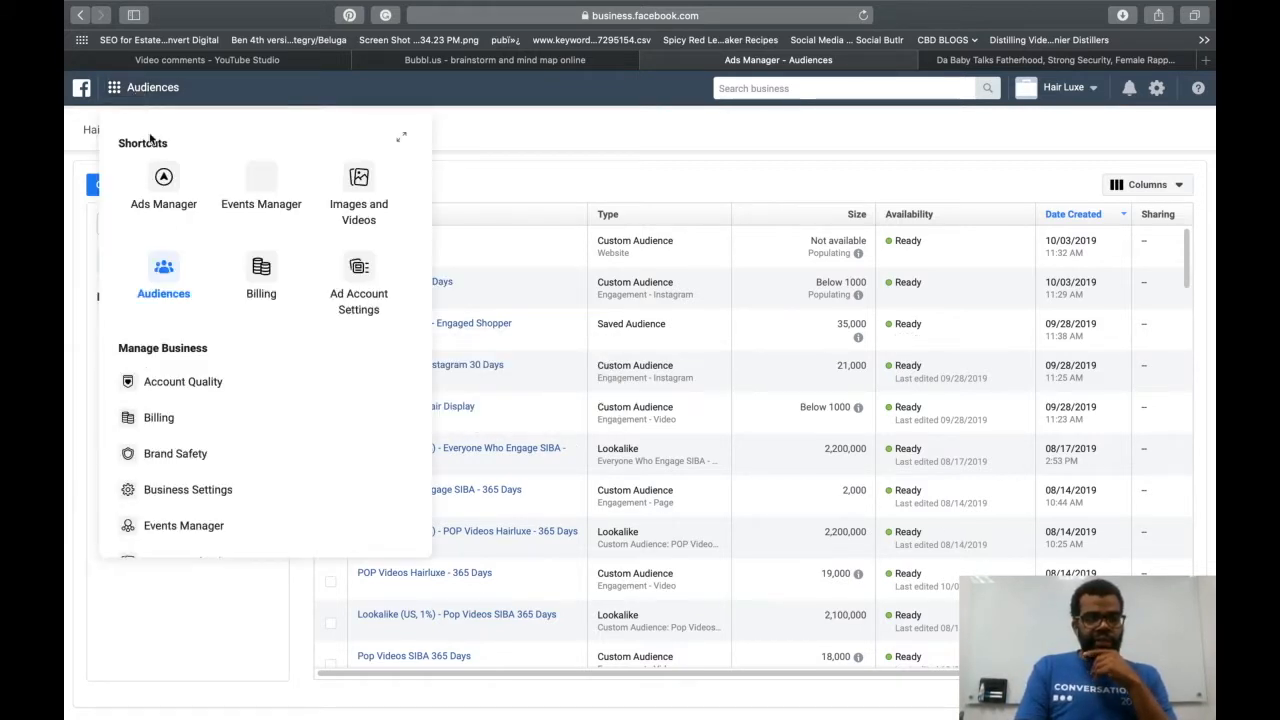
left_click(166, 190)
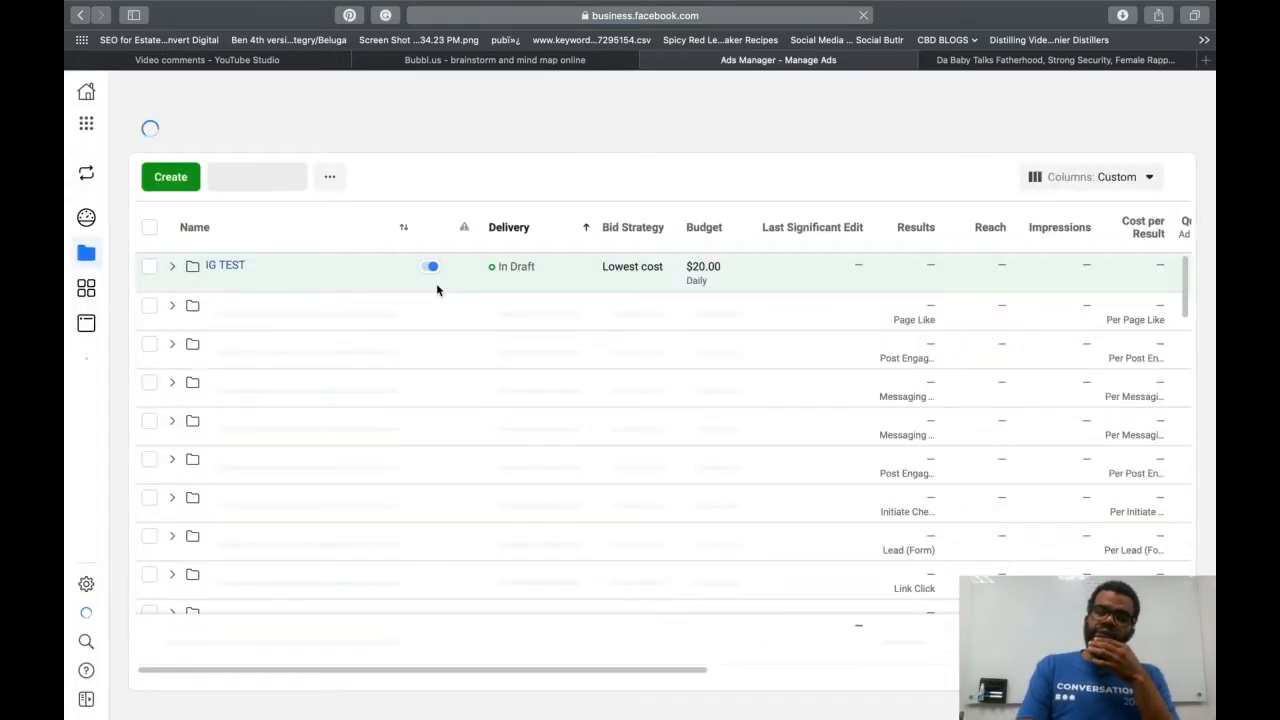
left_click(171, 184)
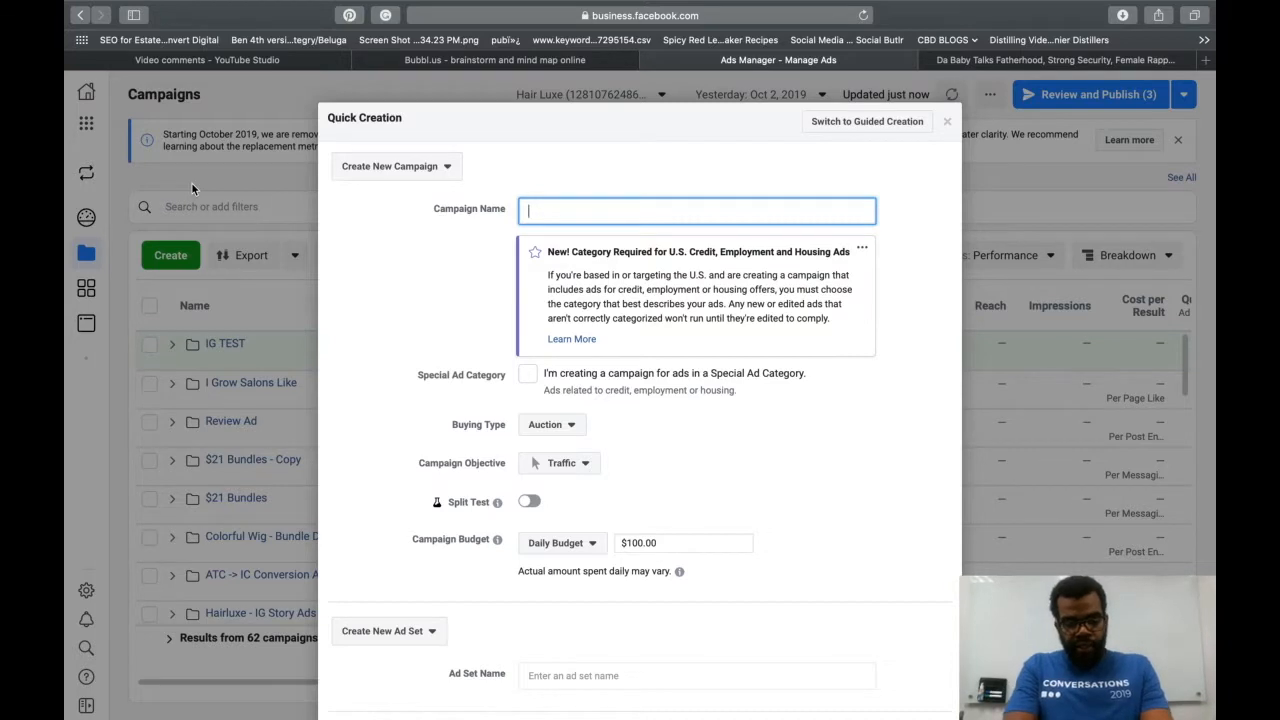
type("TEST")
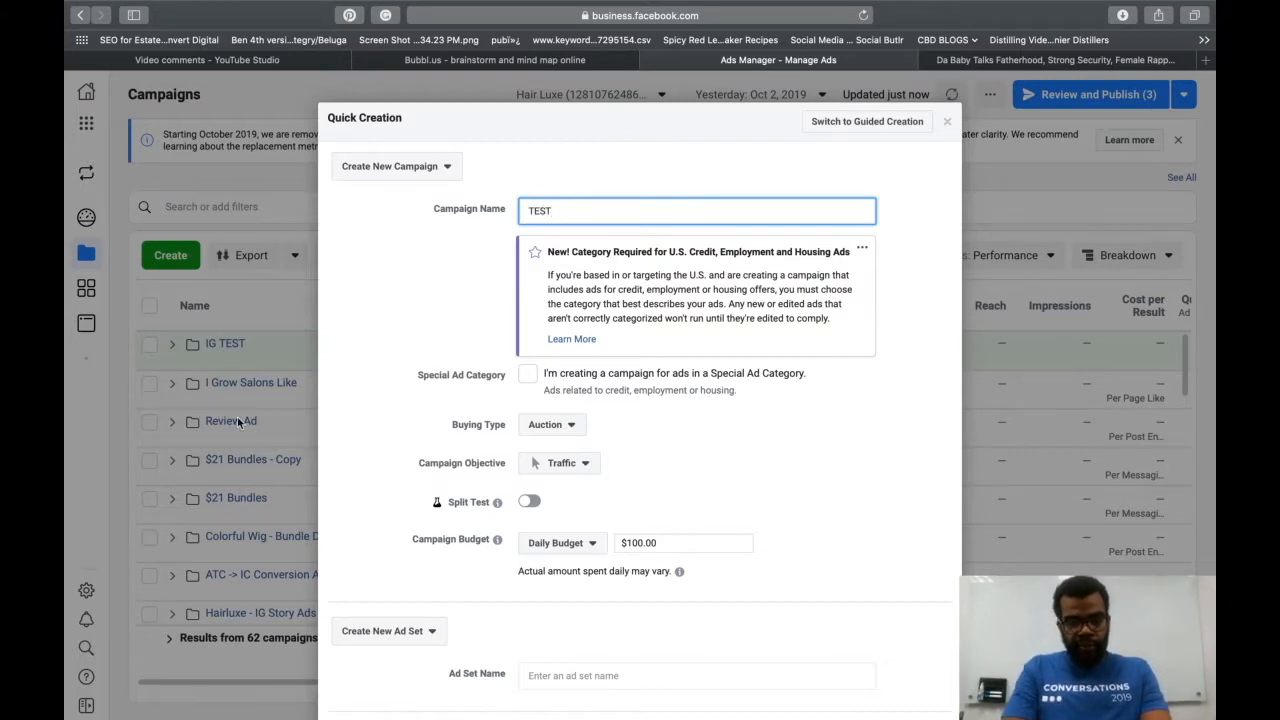
Set the new campaign's daily budget to $5.00.
left_click(642, 548)
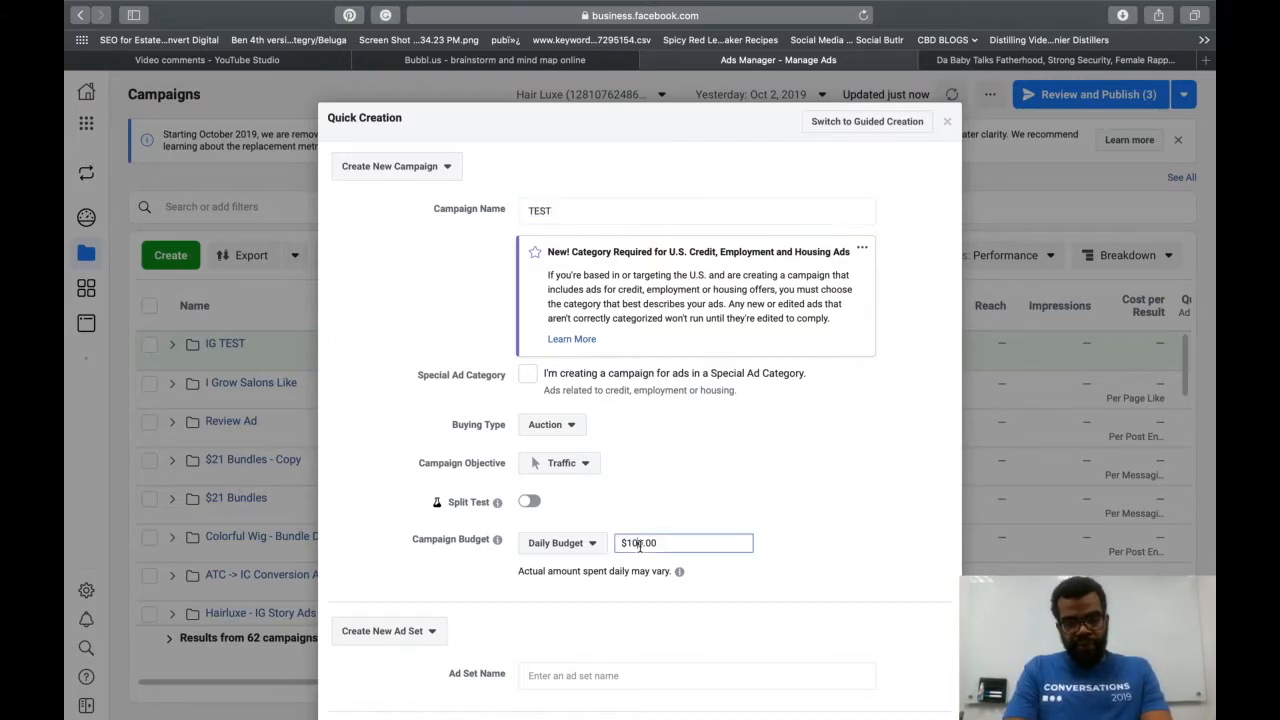
mouse_move(702, 584)
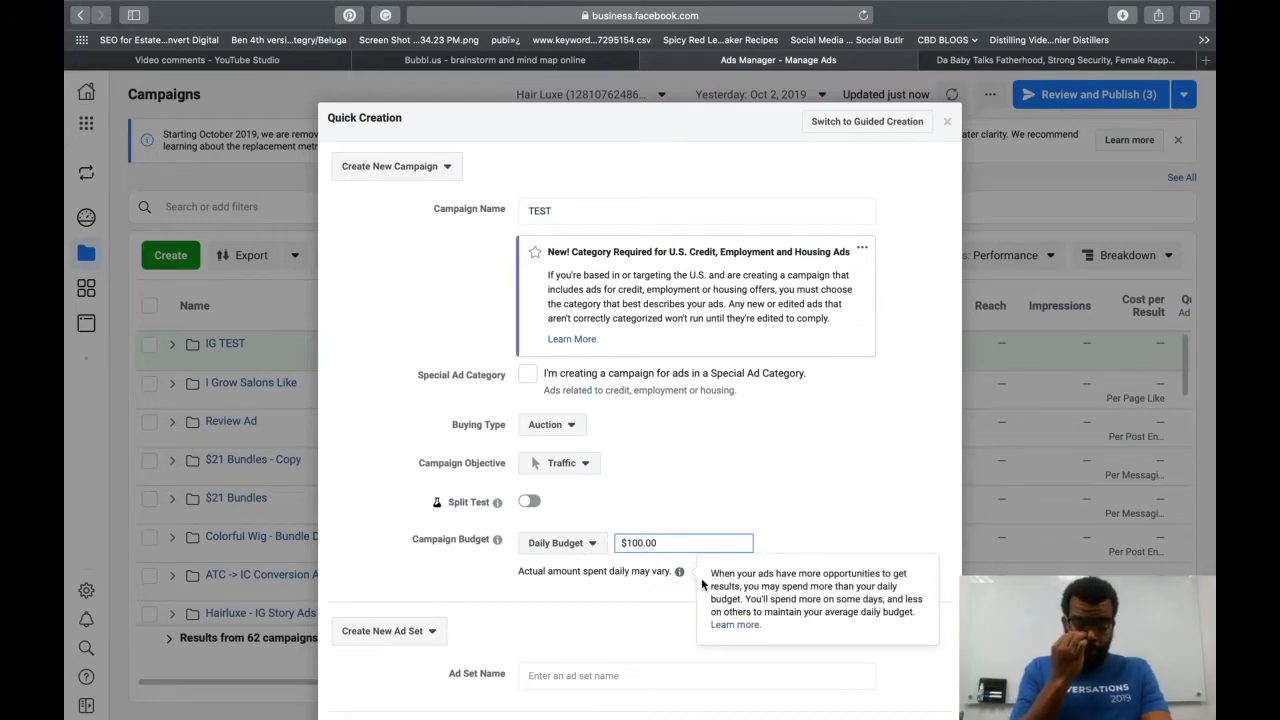
key("BackSpace")
key("BackSpace")
key("BackSpace")
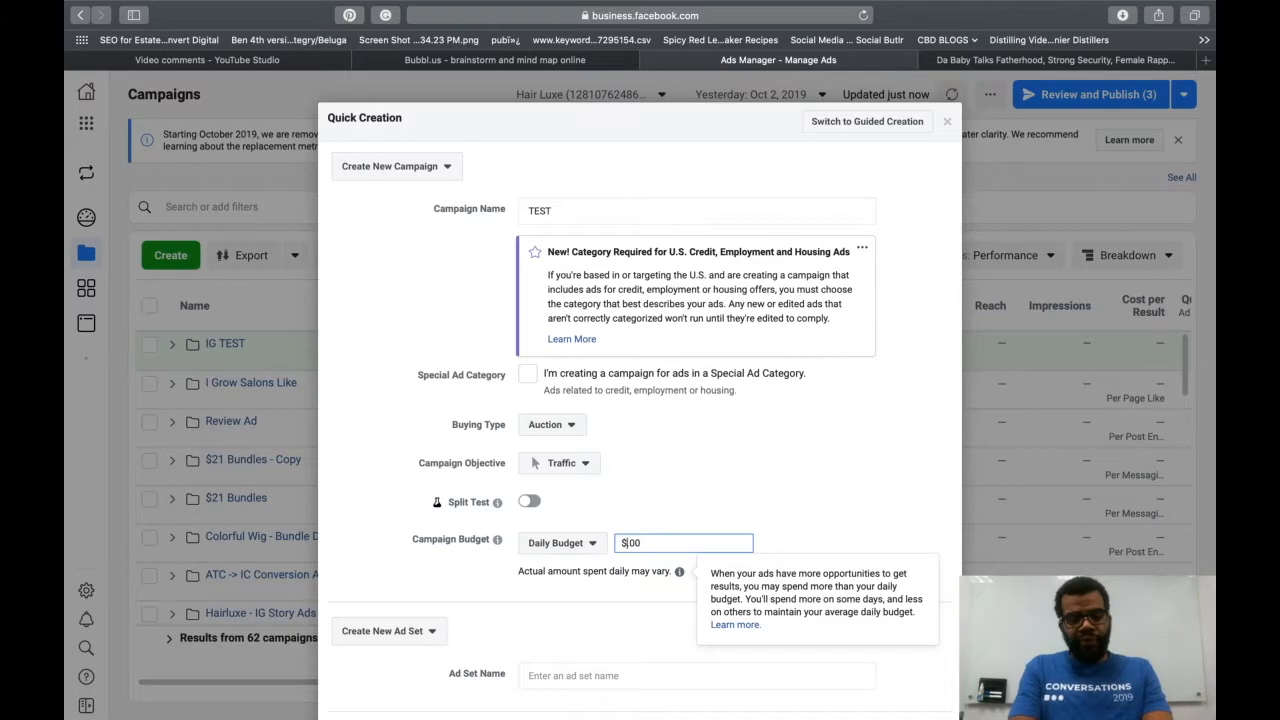
type("5")
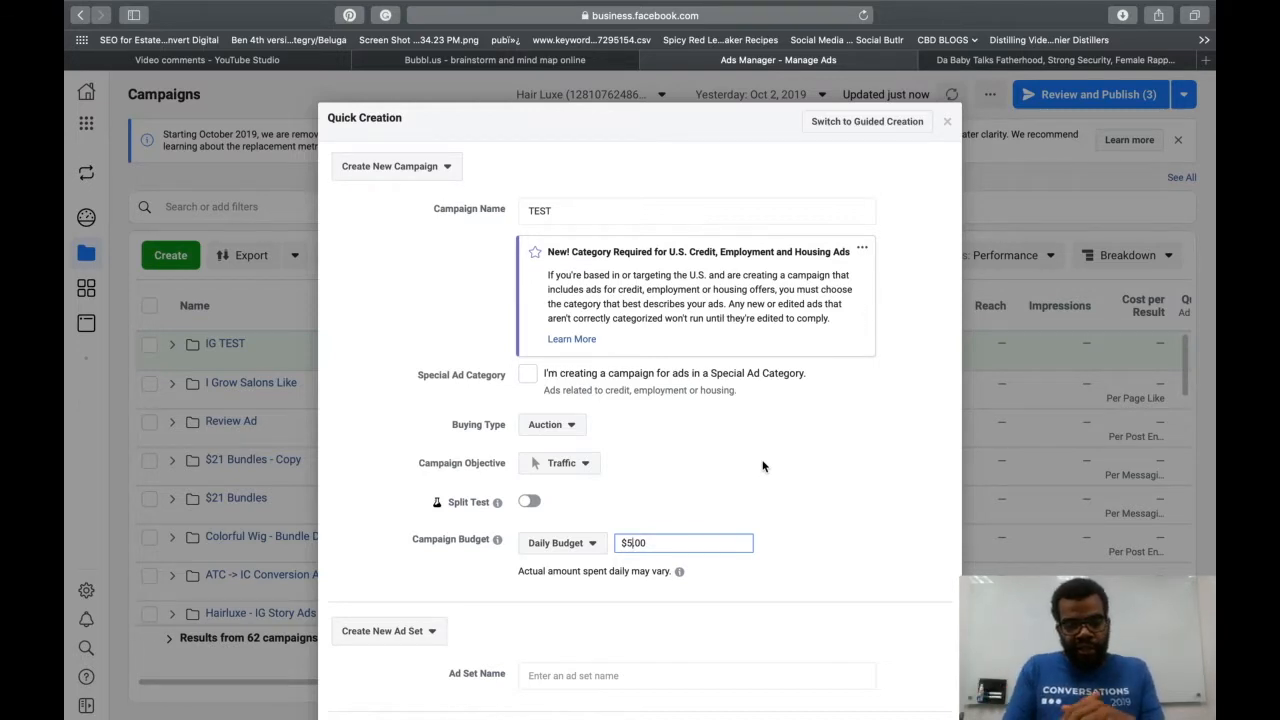
Change the campaign objective to Reach and set the daily budget to $5.00.
left_click(558, 465)
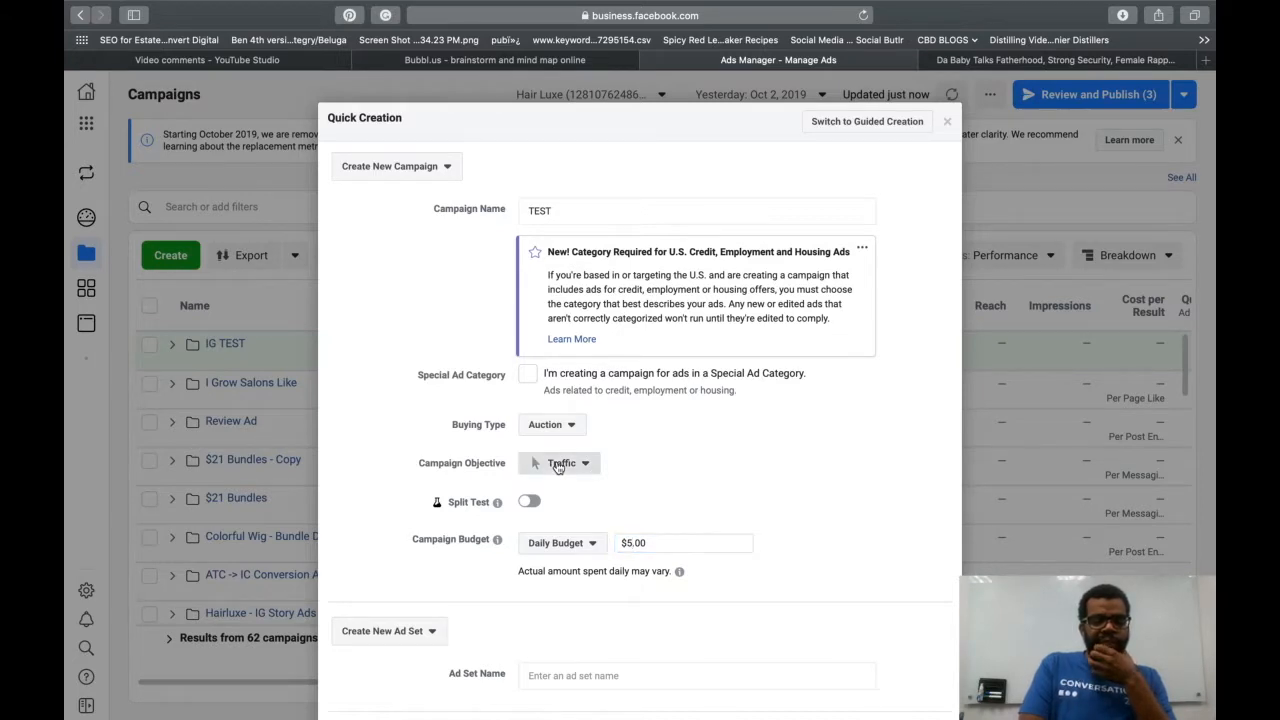
left_click(578, 143)
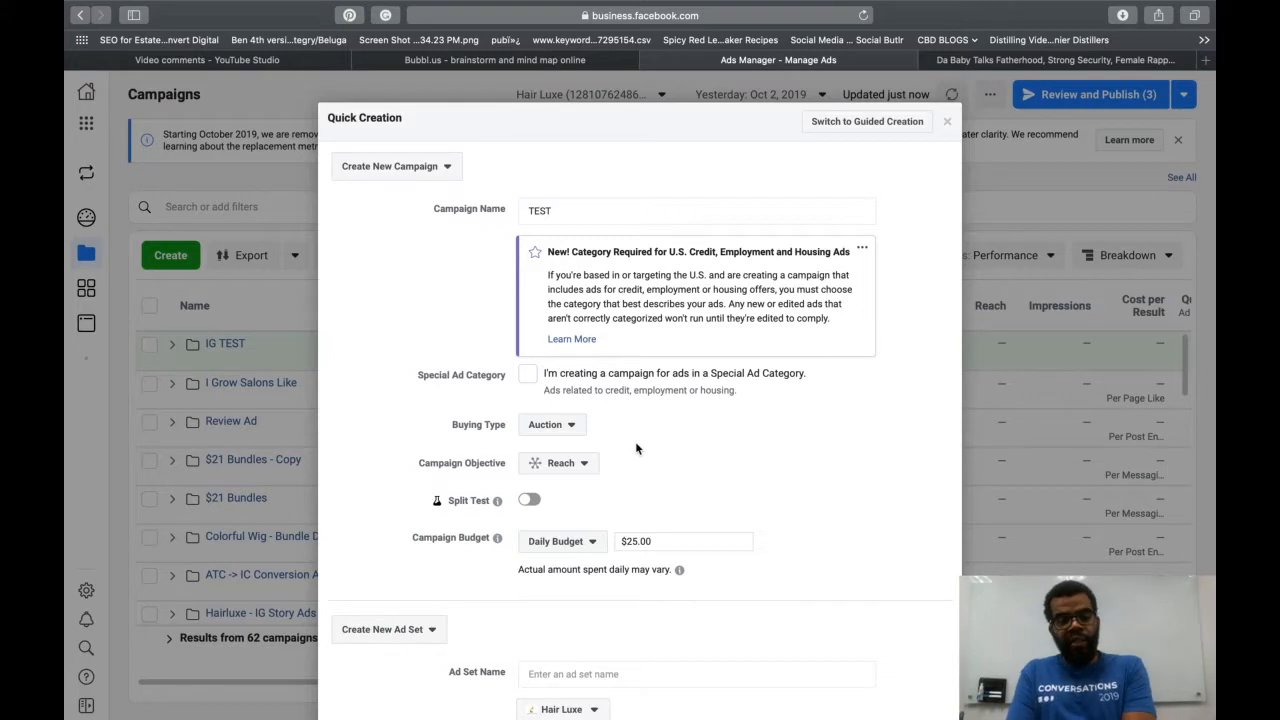
left_click(631, 541)
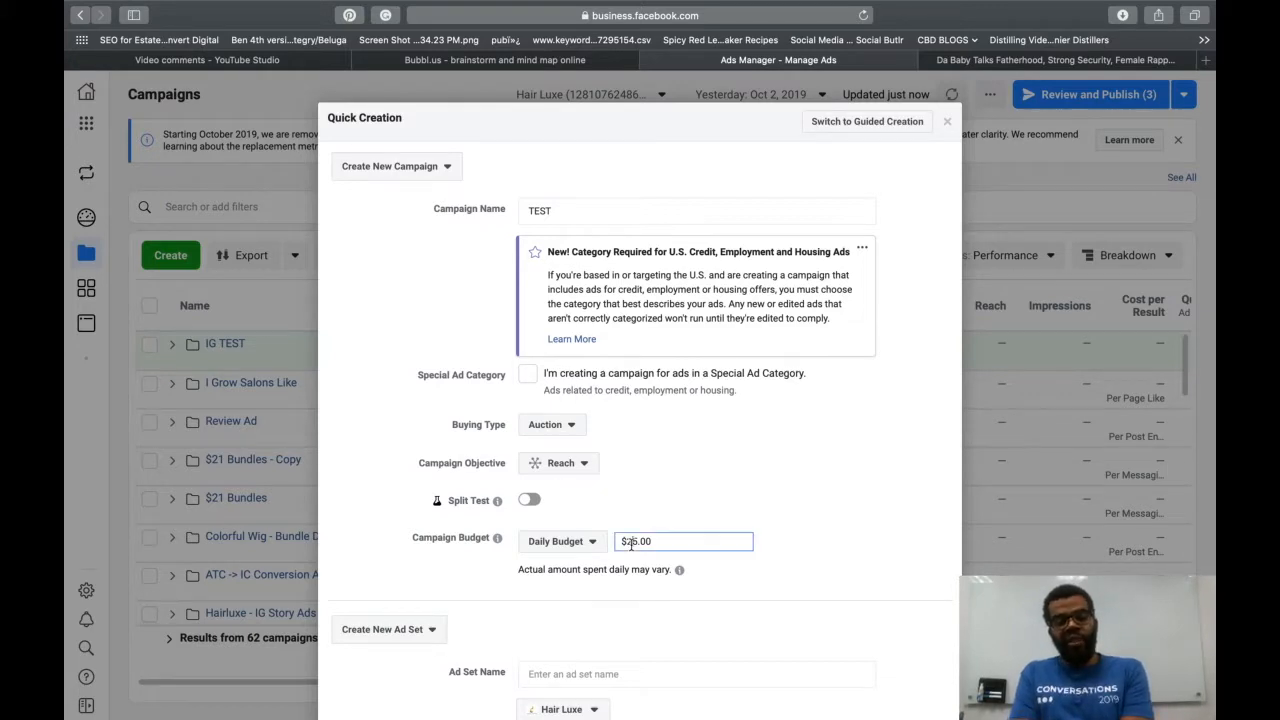
key("BackSpace")
left_click(872, 541)
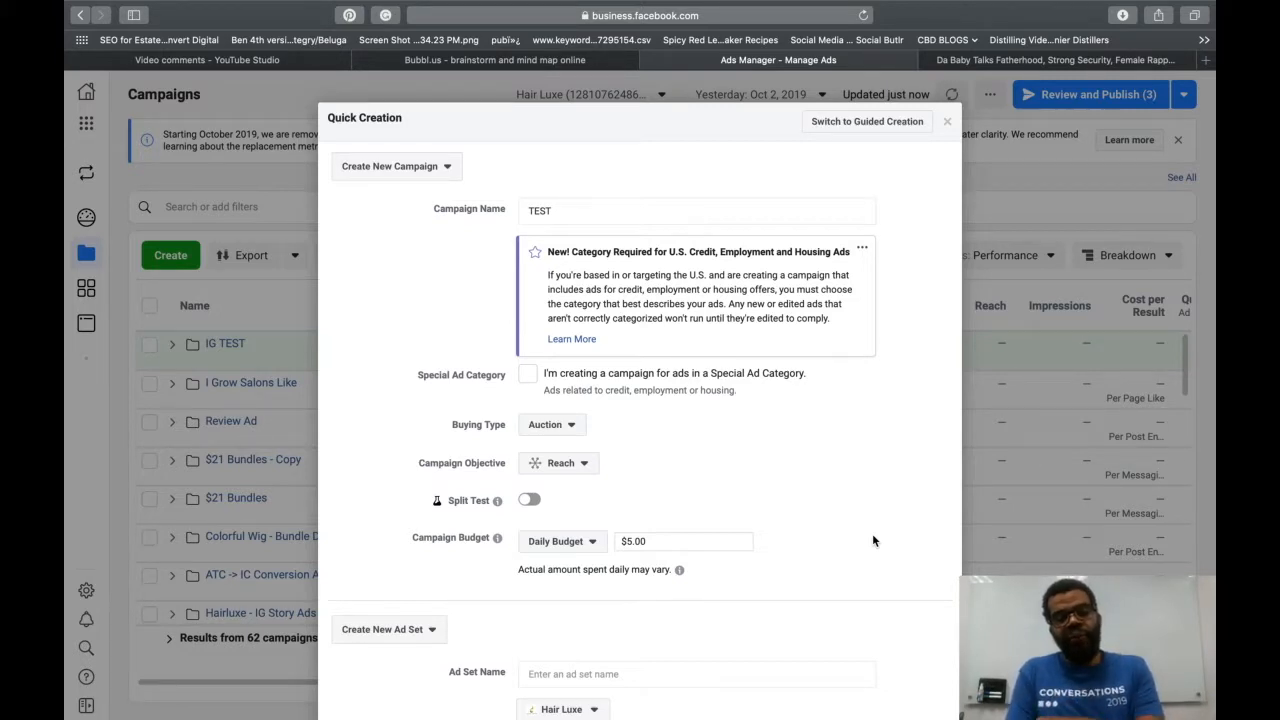
Name the campaign's new ad set "TEST".
scroll(787, 512, "down", 3)
left_click(616, 549)
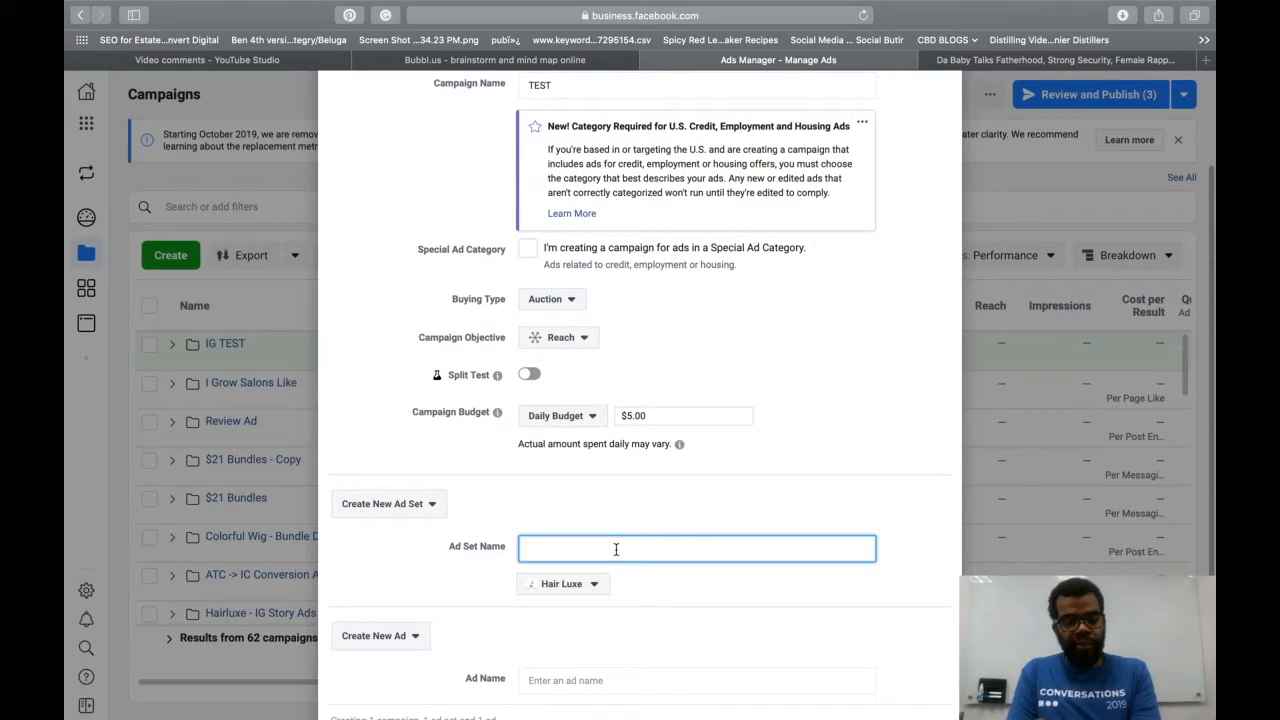
type("TS")
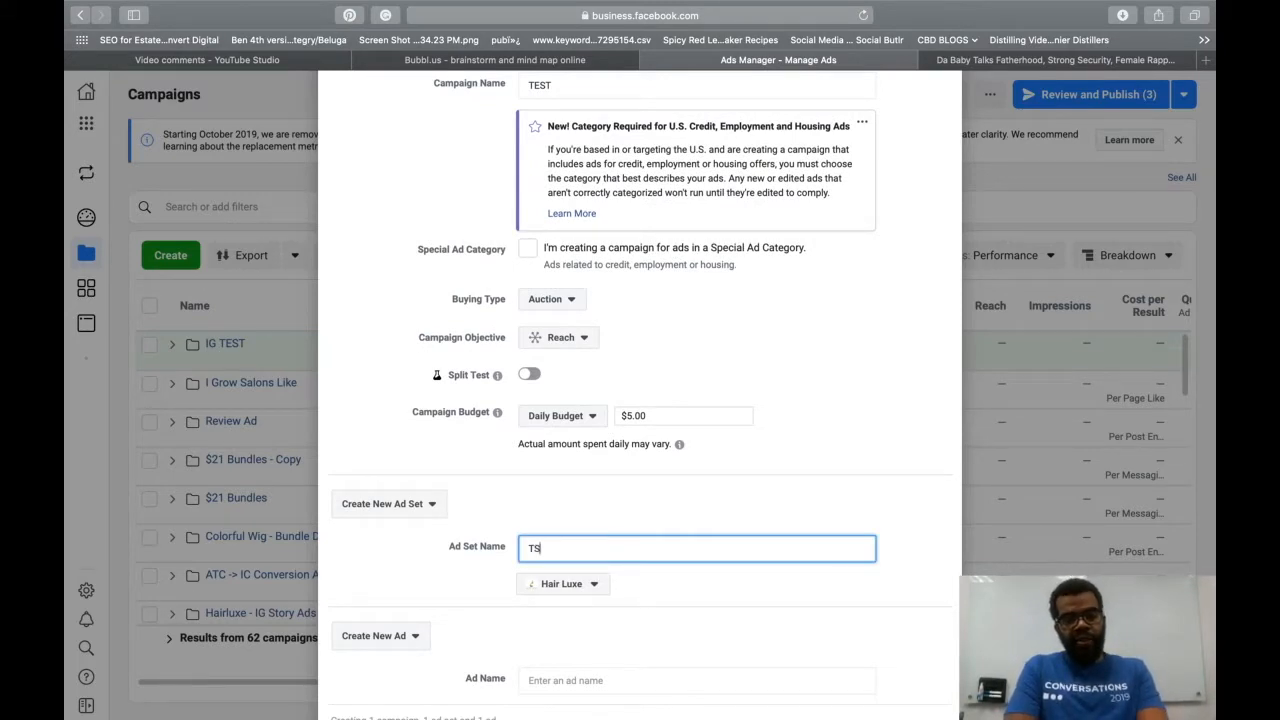
key("BackSpace")
type("EST")
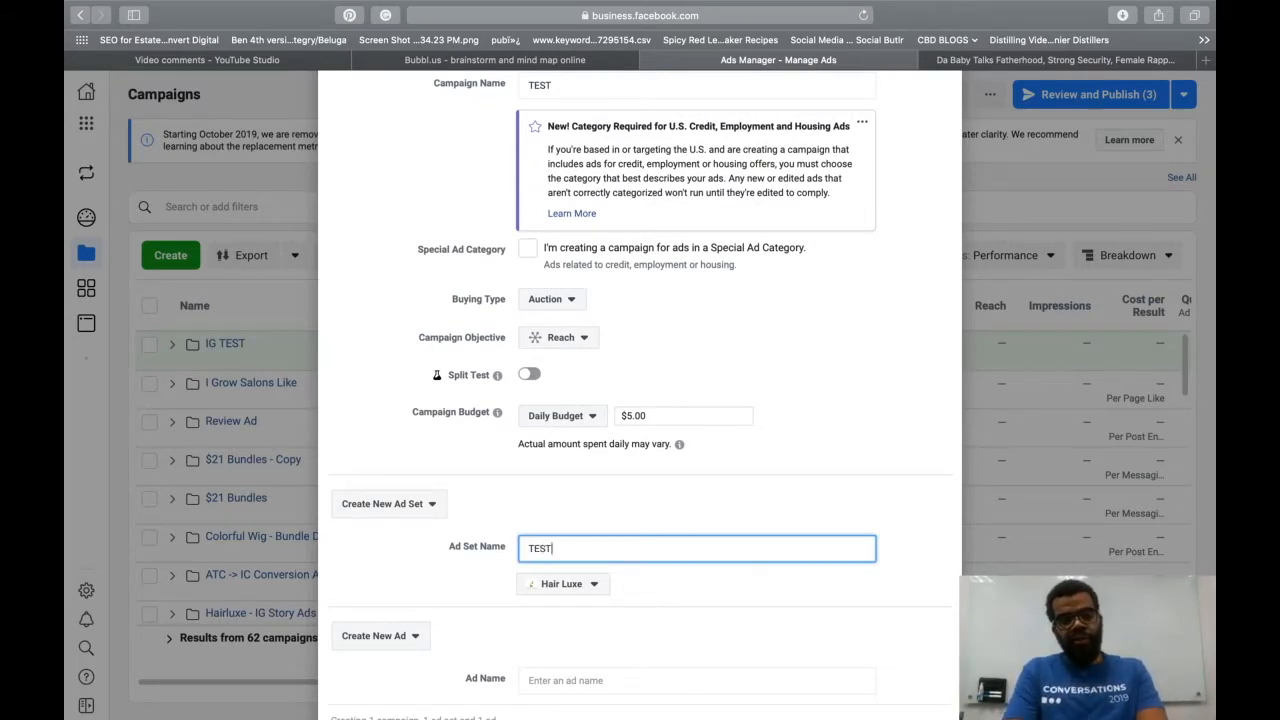
Name the new ad "TEST" and save the campaign, ad set and ad to draft.
scroll(771, 574, "down", 2)
left_click(657, 579)
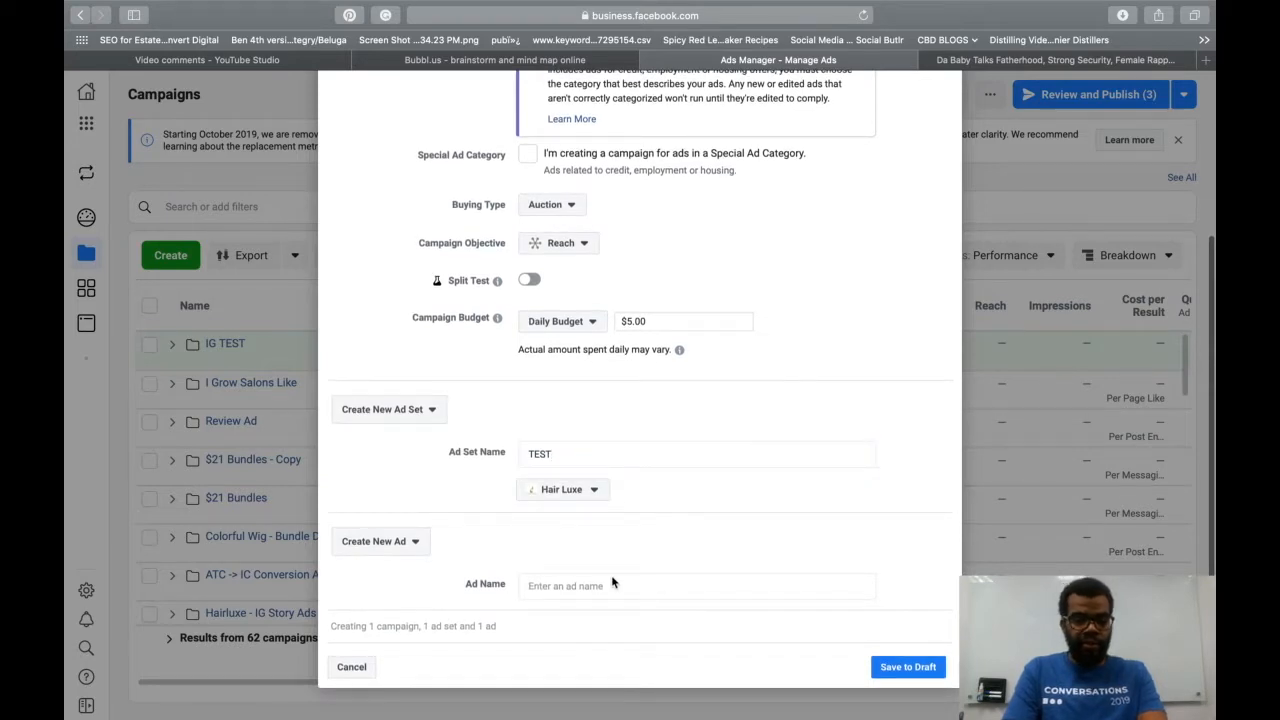
left_click(612, 580)
type("TEST")
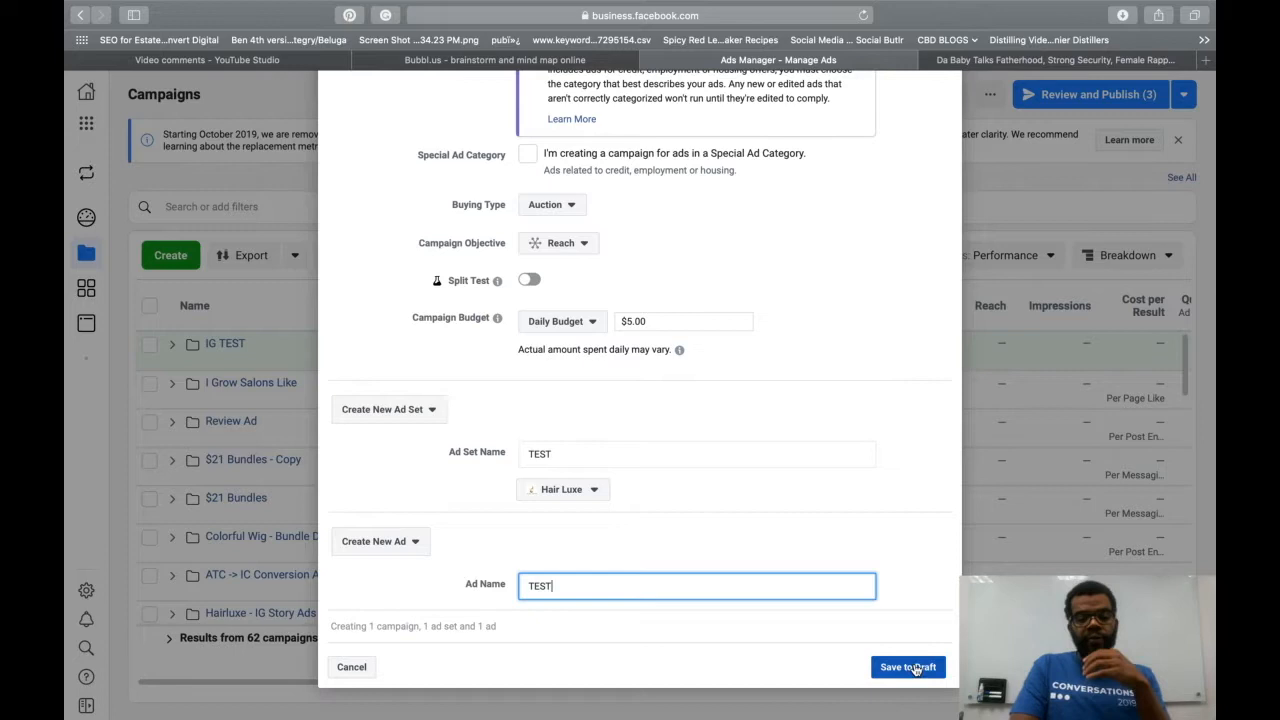
left_click(910, 667)
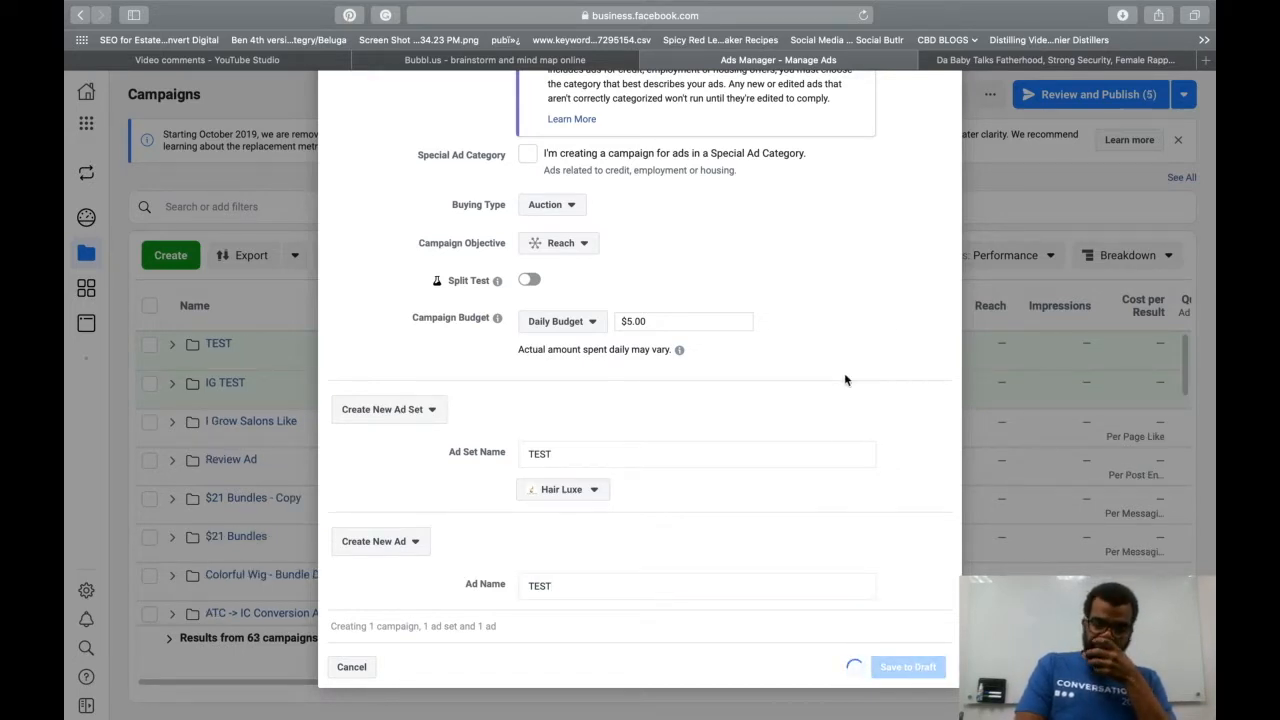
Open the TEST campaign's ad set and add the "ATC - 14 Days" custom audience to its targeting.
scroll(850, 455, "up", 4)
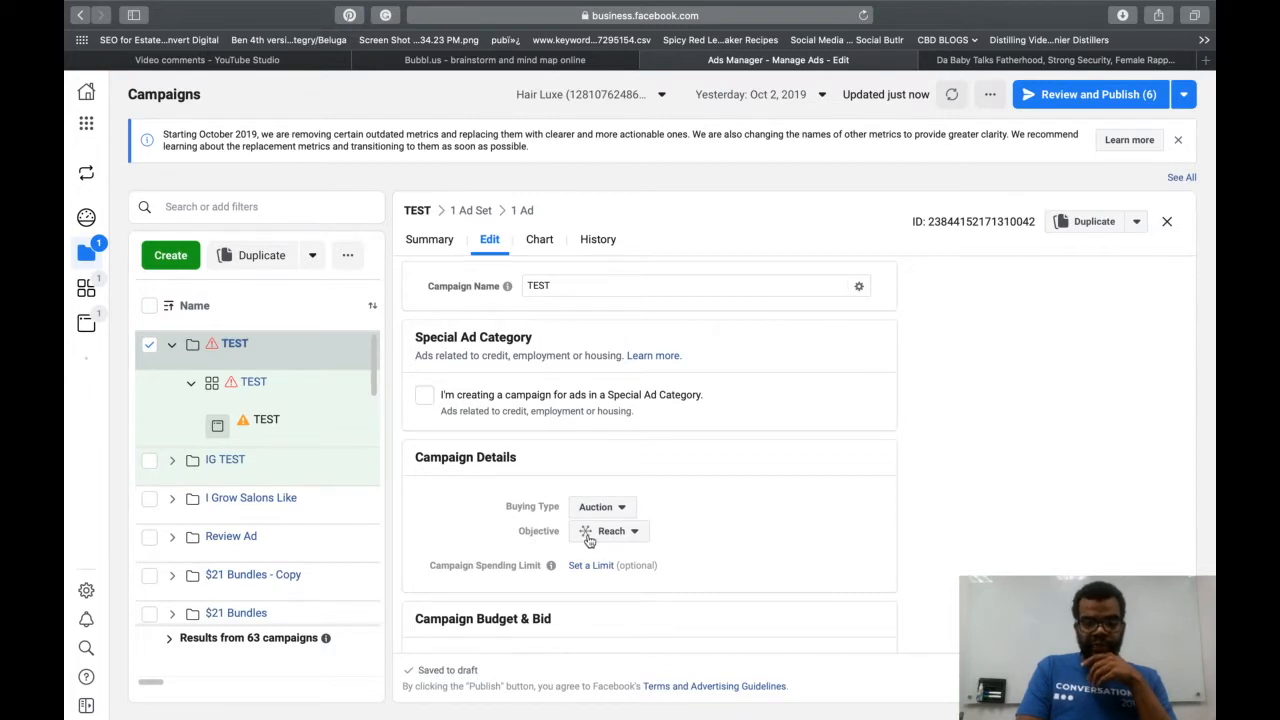
scroll(588, 538, "down", 4)
scroll(622, 552, "down", 1)
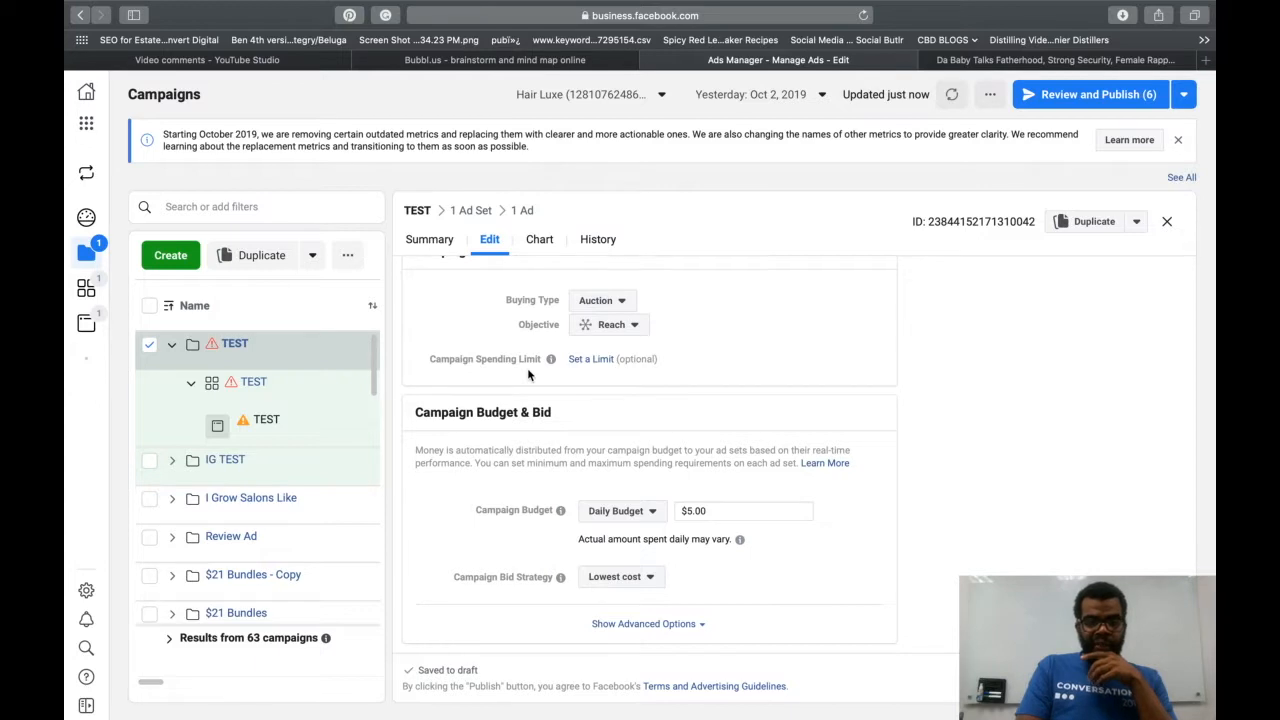
left_click(469, 211)
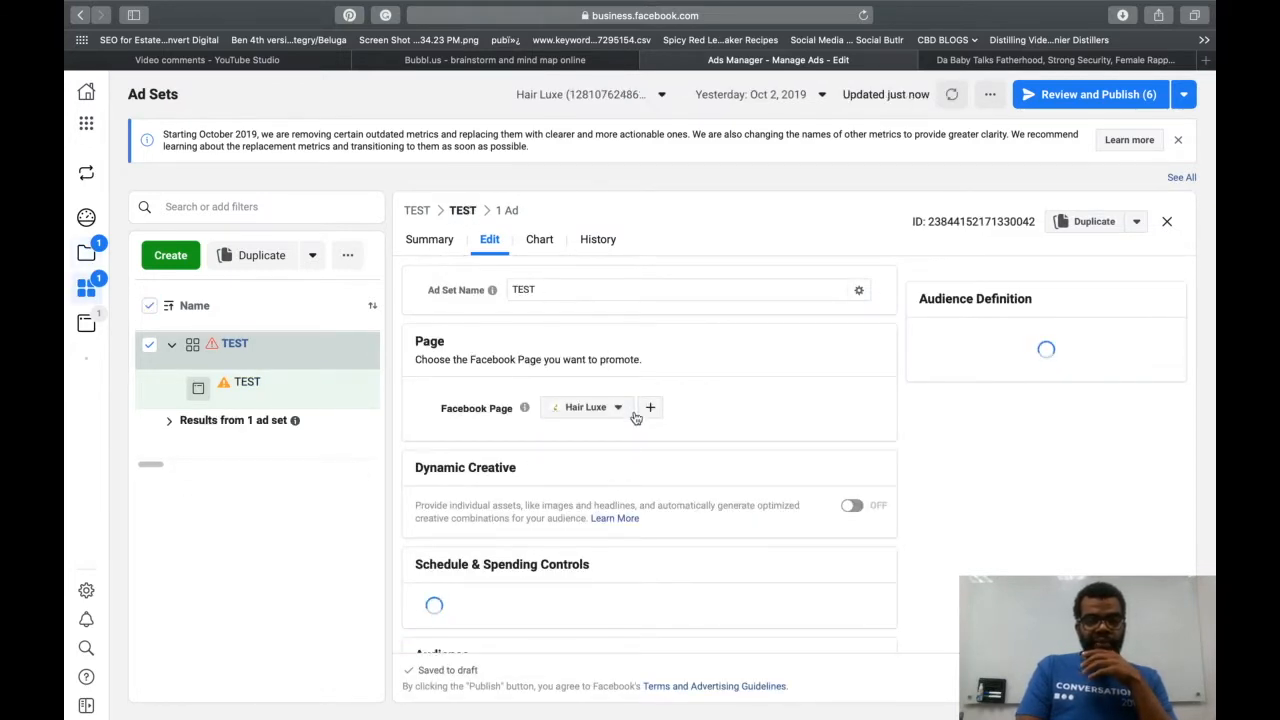
scroll(634, 417, "down", 1)
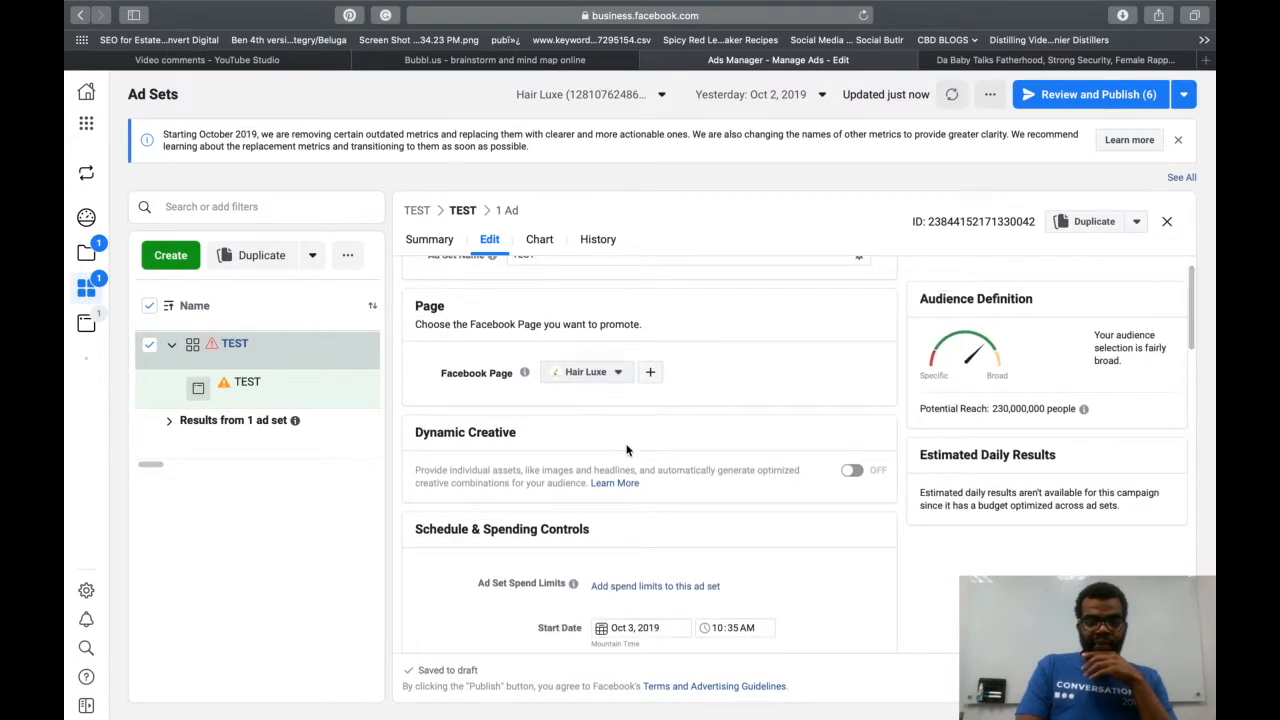
scroll(633, 476, "down", 5)
scroll(633, 481, "down", 4)
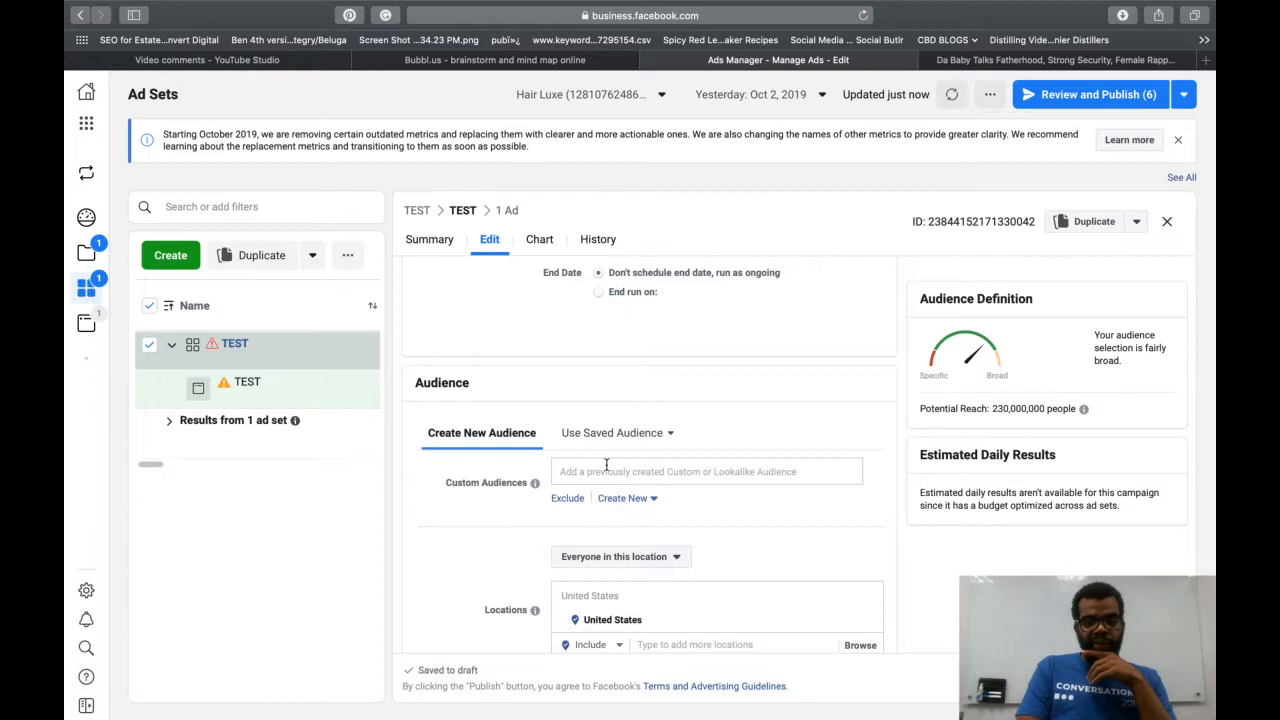
left_click(605, 467)
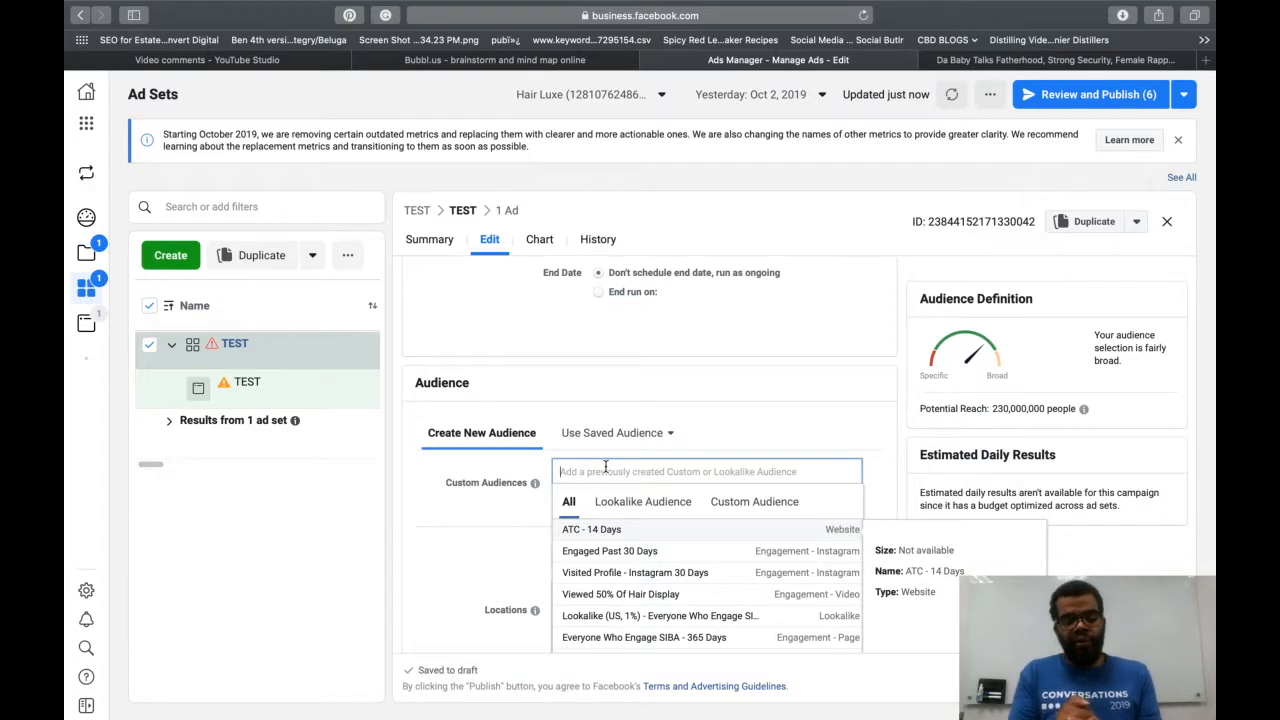
left_click(640, 529)
Add the "Engaged Past 30 Days" Instagram audience to the ad set's custom audiences, and remove it again.
scroll(766, 431, "down", 2)
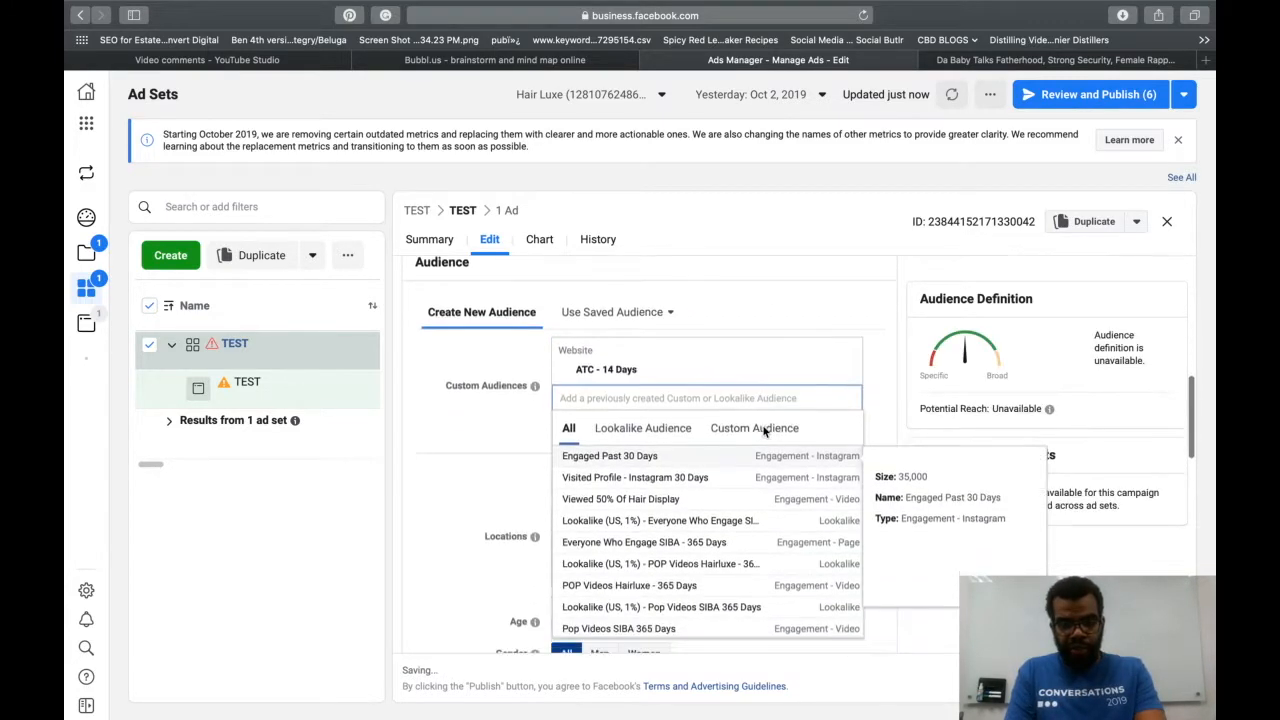
left_click(726, 458)
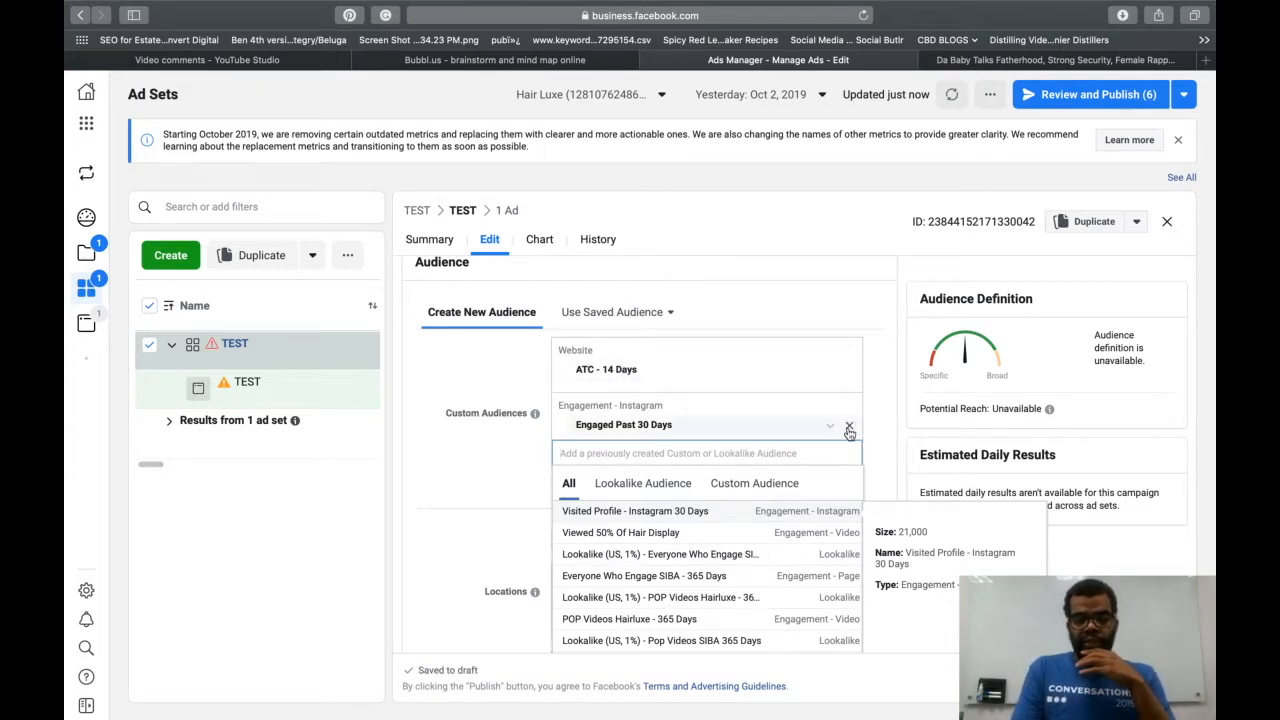
left_click(847, 427)
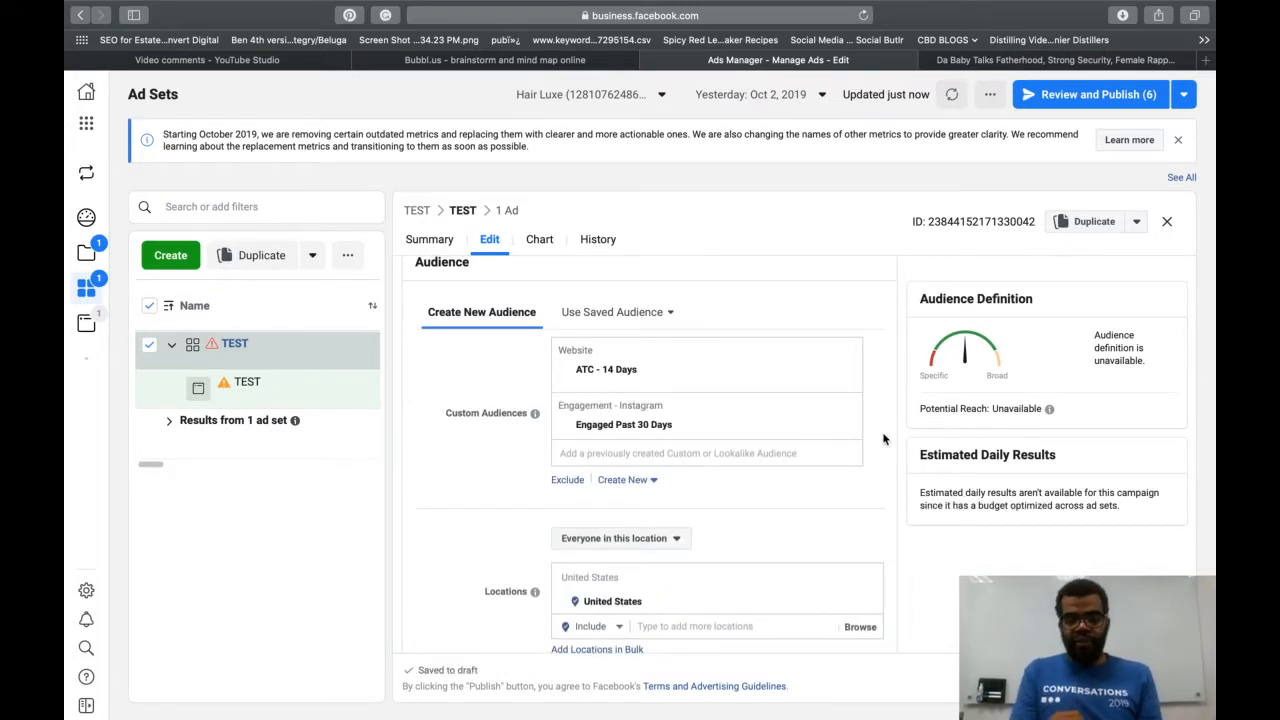
left_click(848, 427)
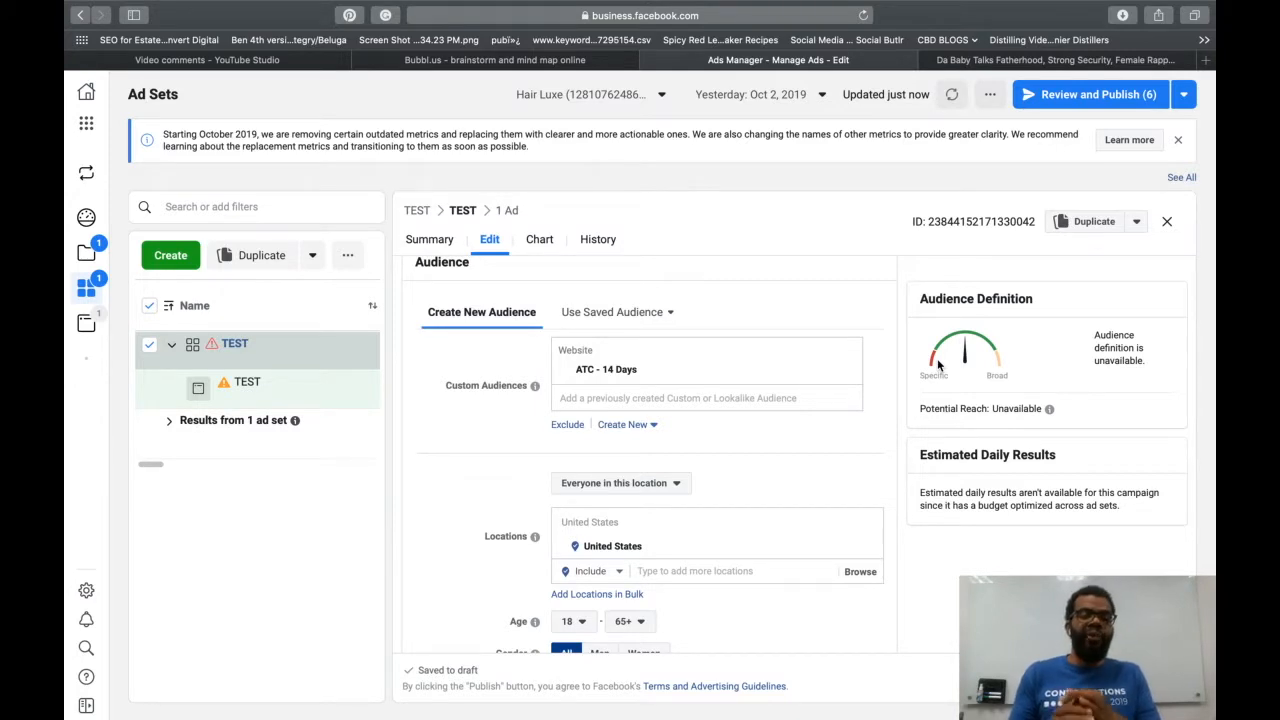
Replace the "ATC - 14 Days" custom audience in the ad set with the Instagram audience "Engaged Past 30 Days".
left_click(852, 372)
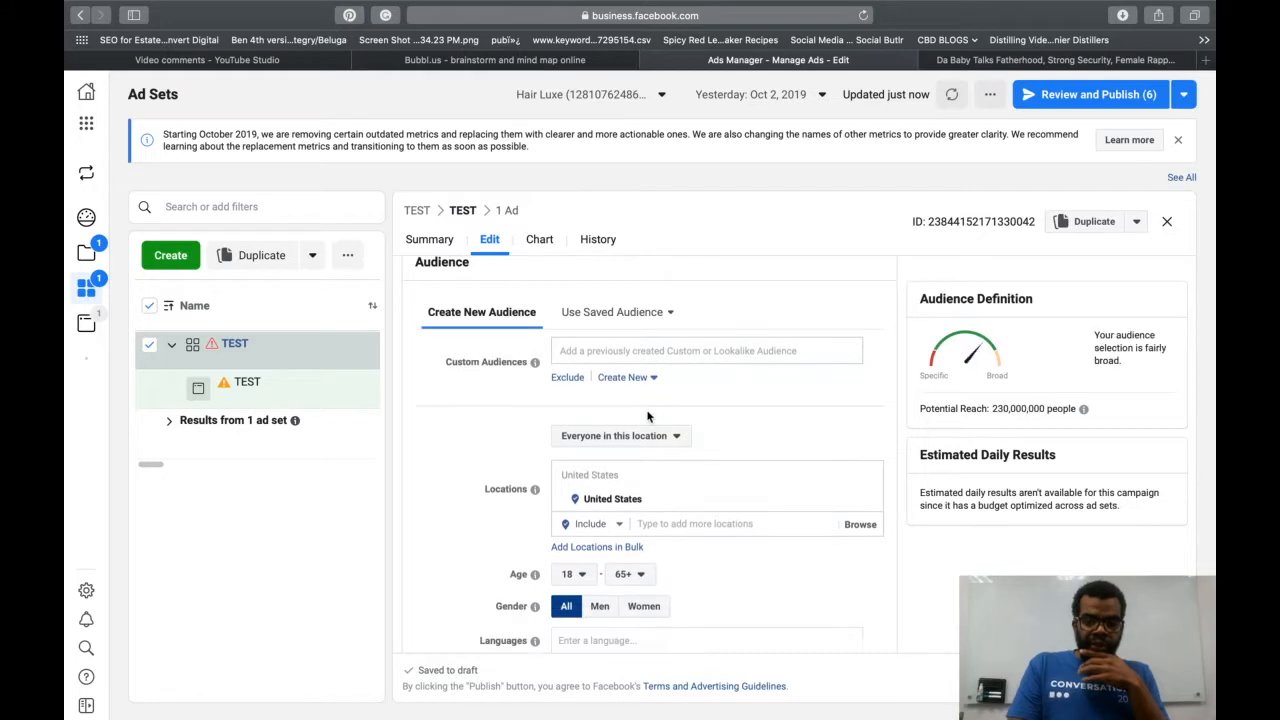
left_click(674, 348)
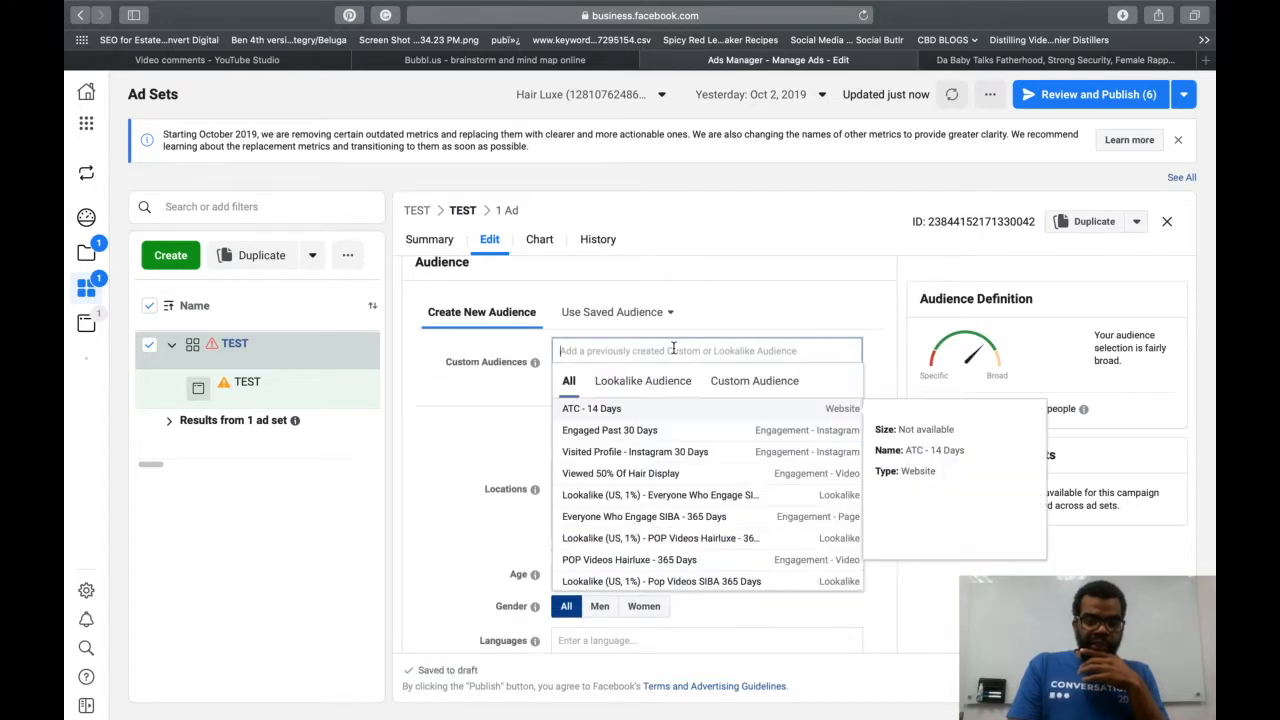
left_click(649, 432)
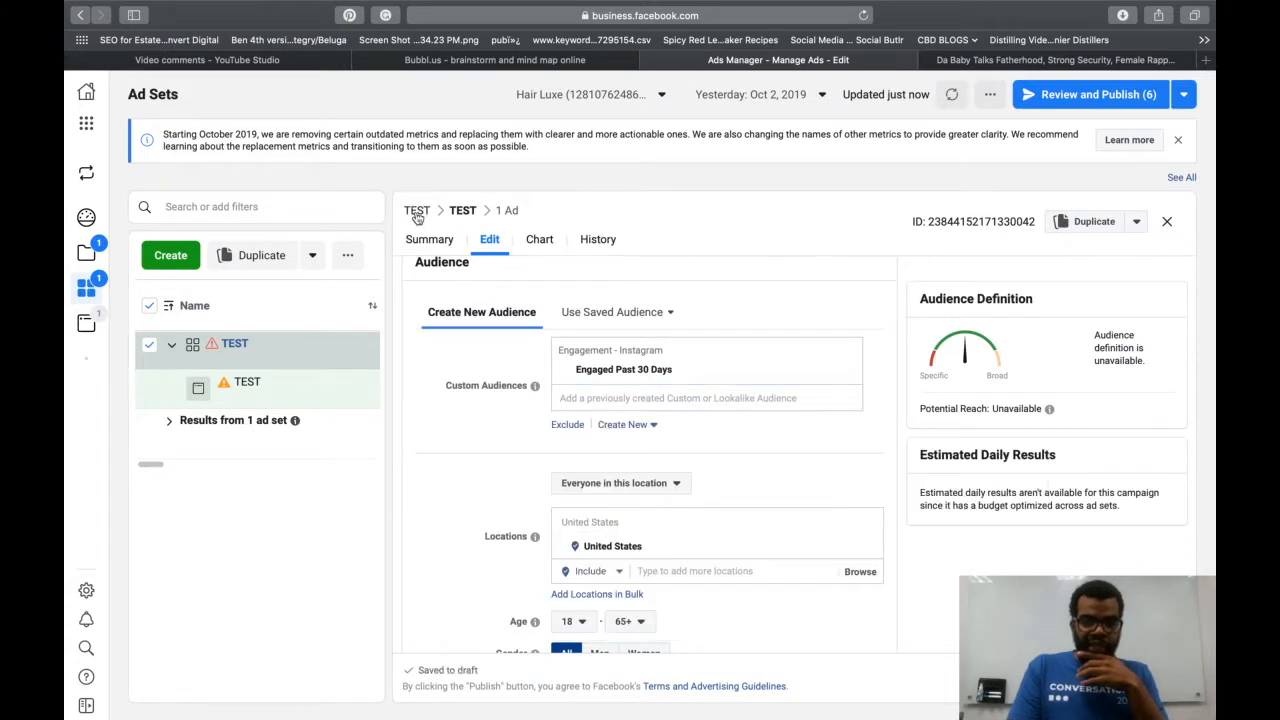
Change the TEST campaign's objective to Traffic and accept the resulting settings changes.
left_click(417, 212)
left_click(611, 535)
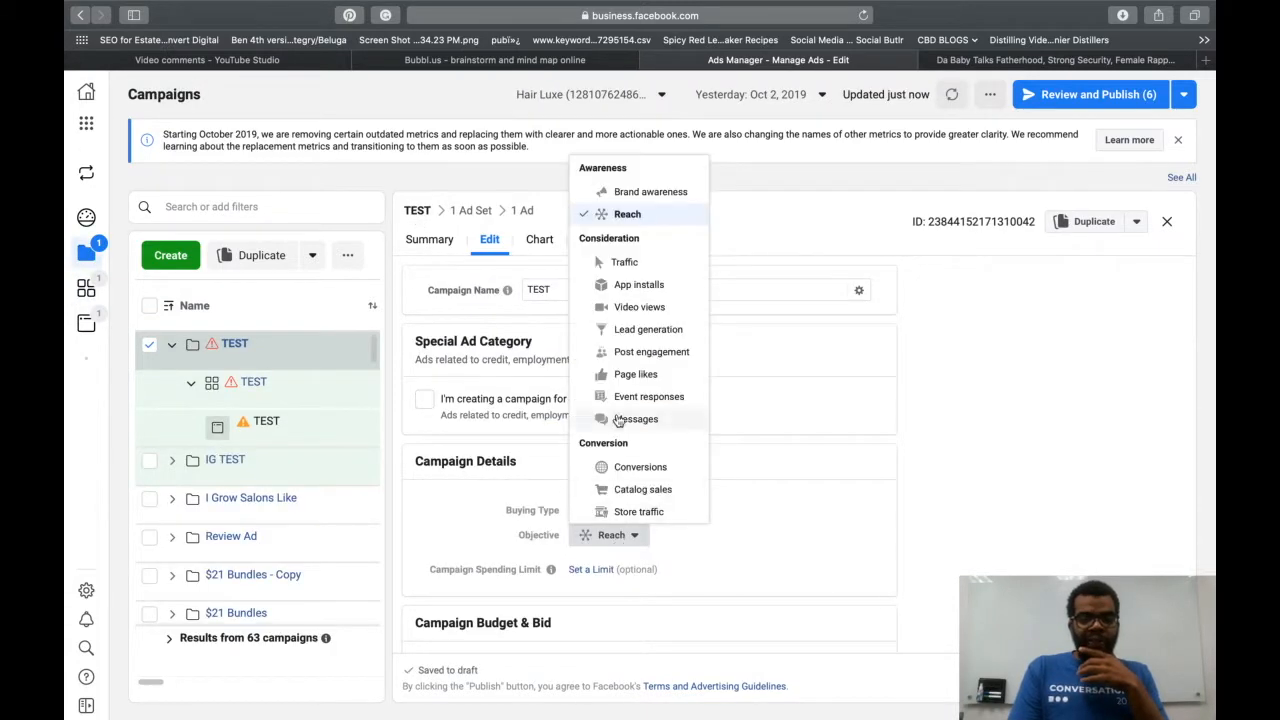
left_click(624, 262)
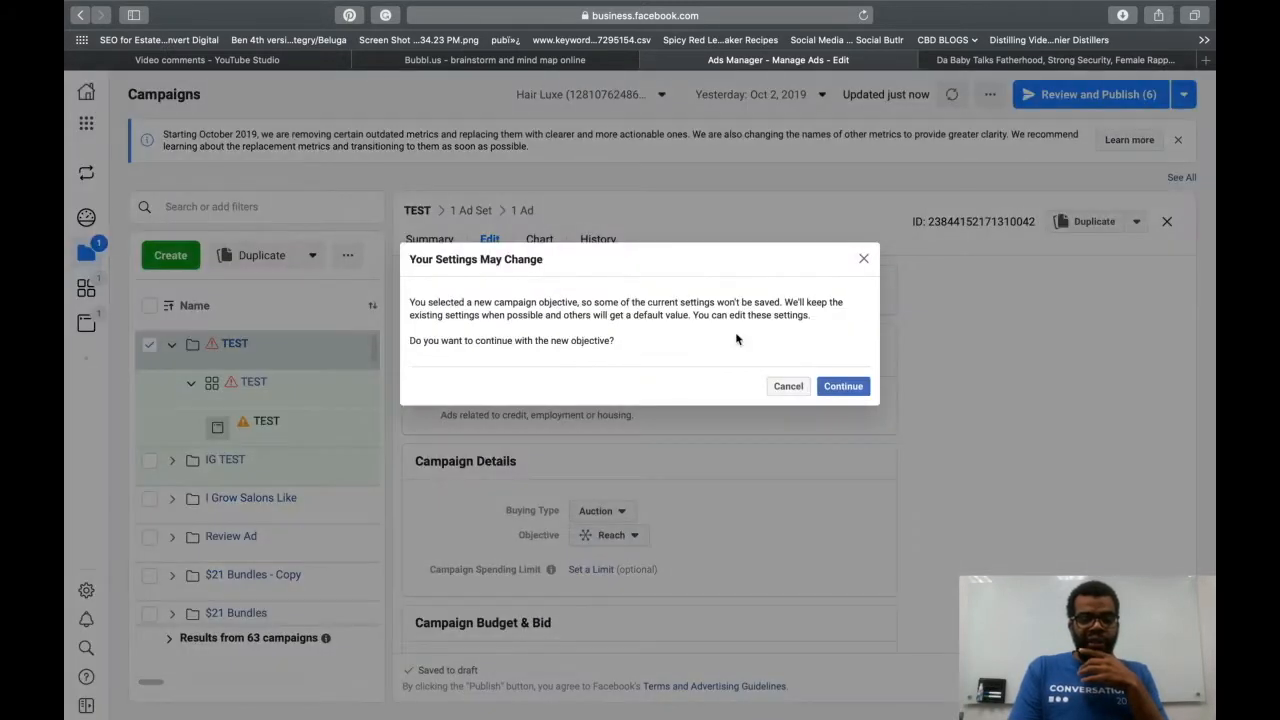
left_click(842, 386)
scroll(836, 491, "down", 5)
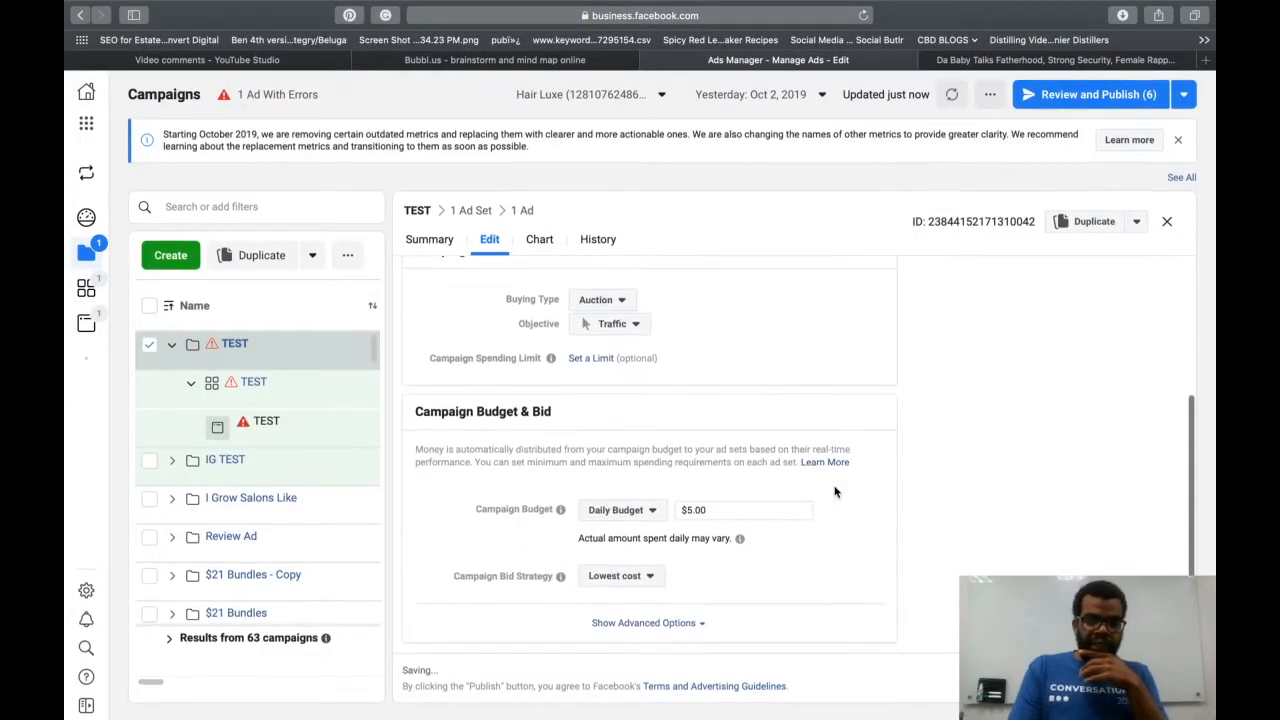
Return to the TEST ad set and switch its placement setting to Edit Placements.
left_click(476, 210)
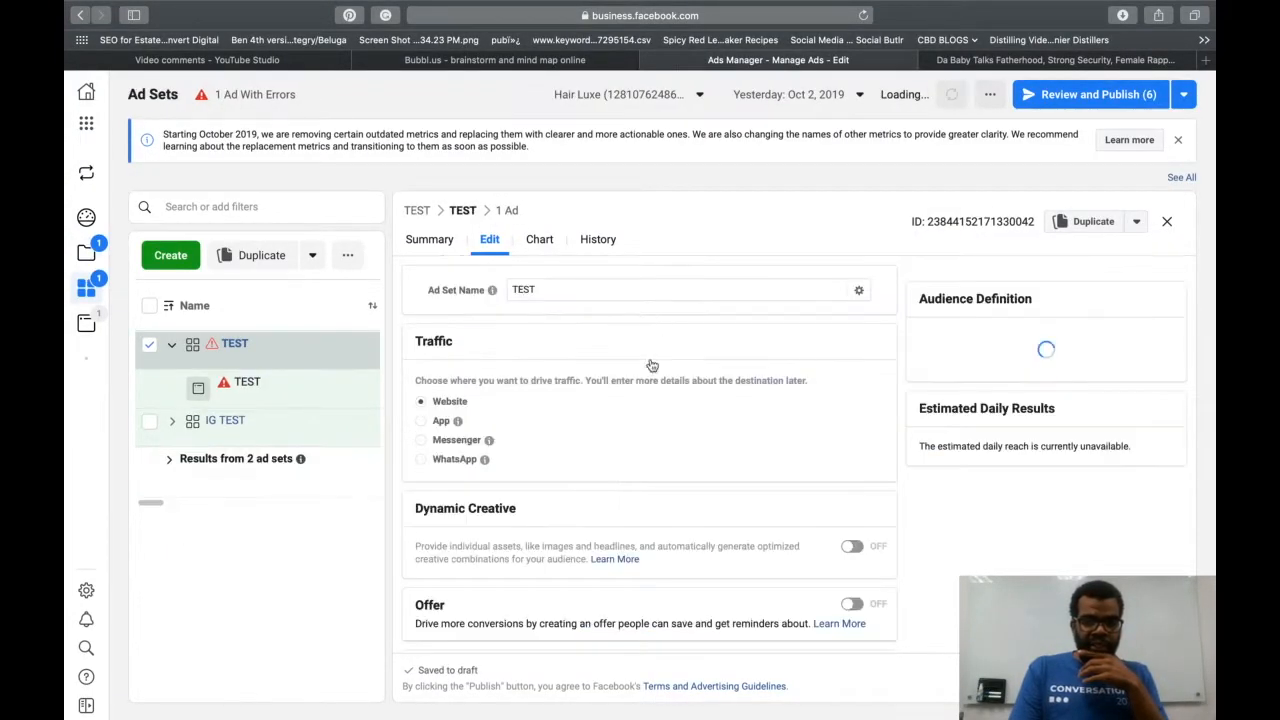
scroll(631, 370, "down", 6)
scroll(631, 372, "down", 2)
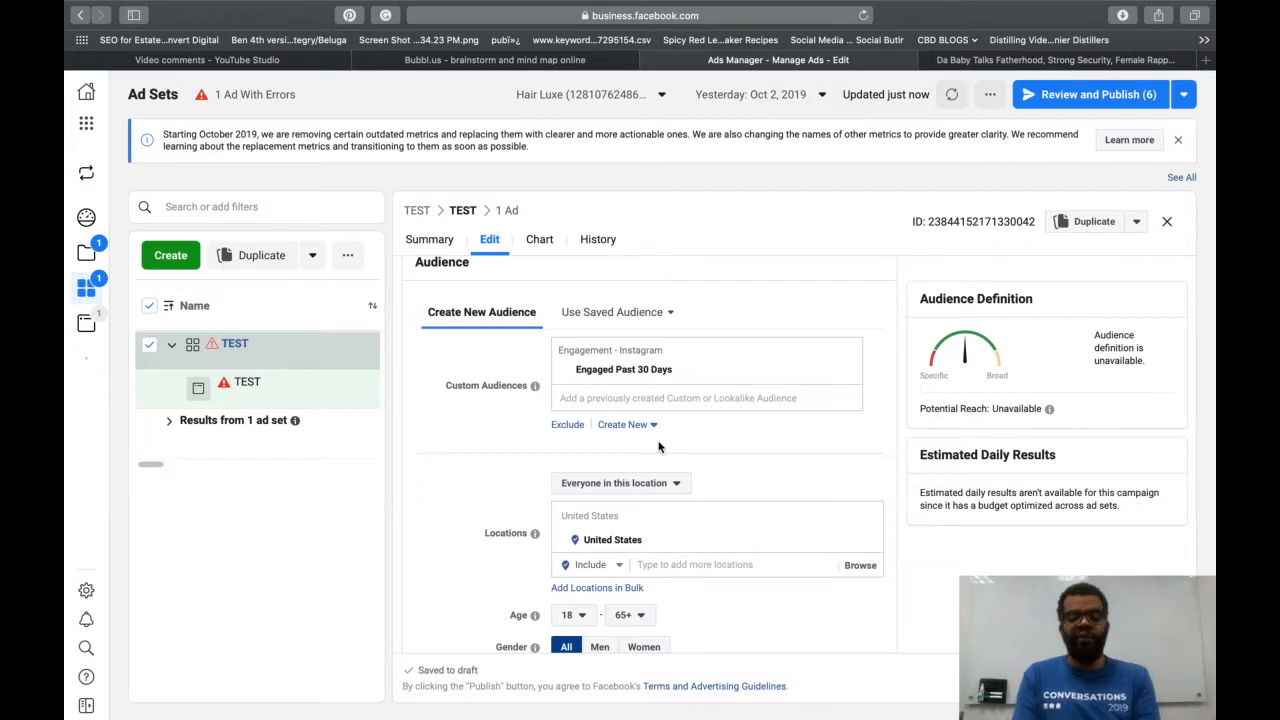
scroll(590, 528, "down", 3)
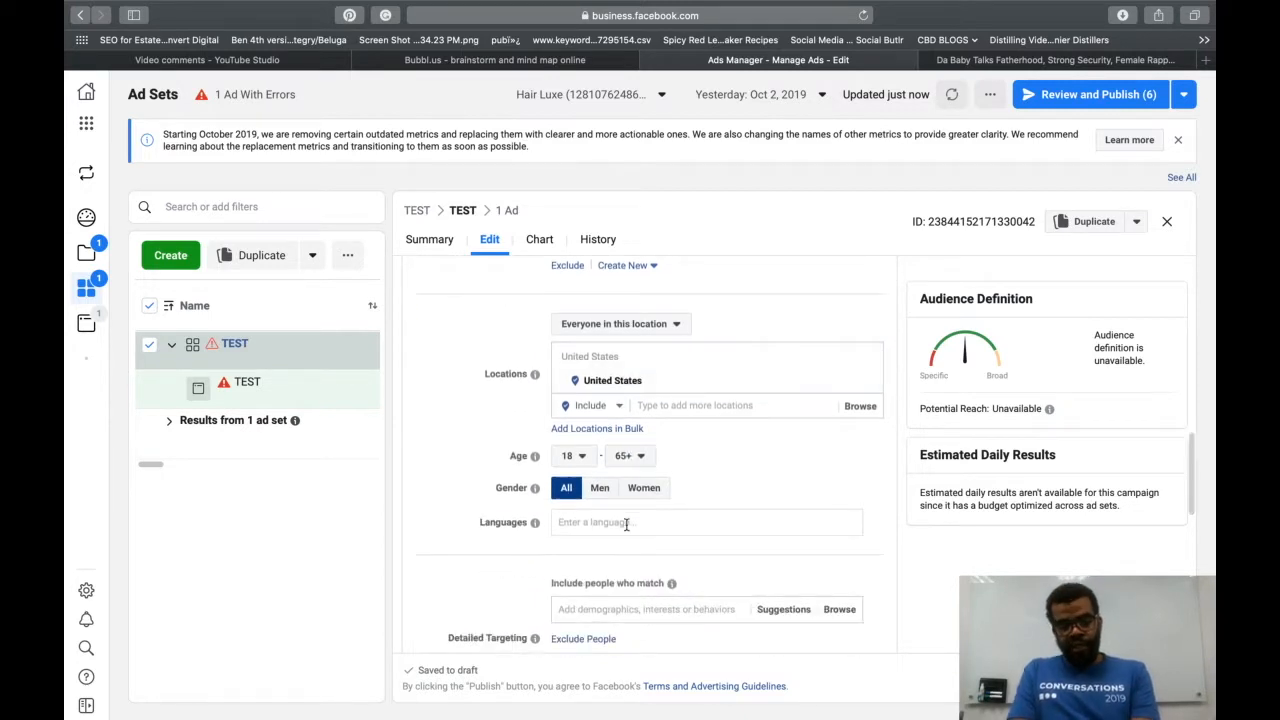
scroll(626, 524, "up", 3)
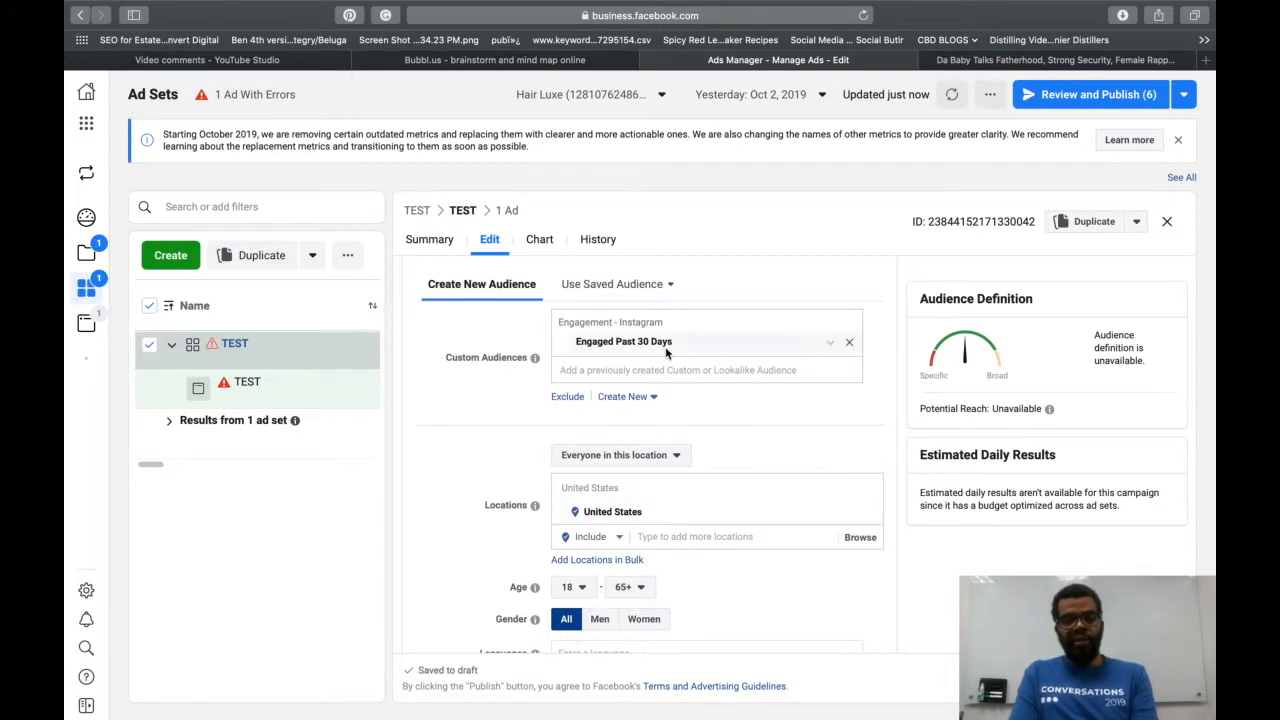
scroll(713, 568, "down", 6)
scroll(713, 568, "down", 3)
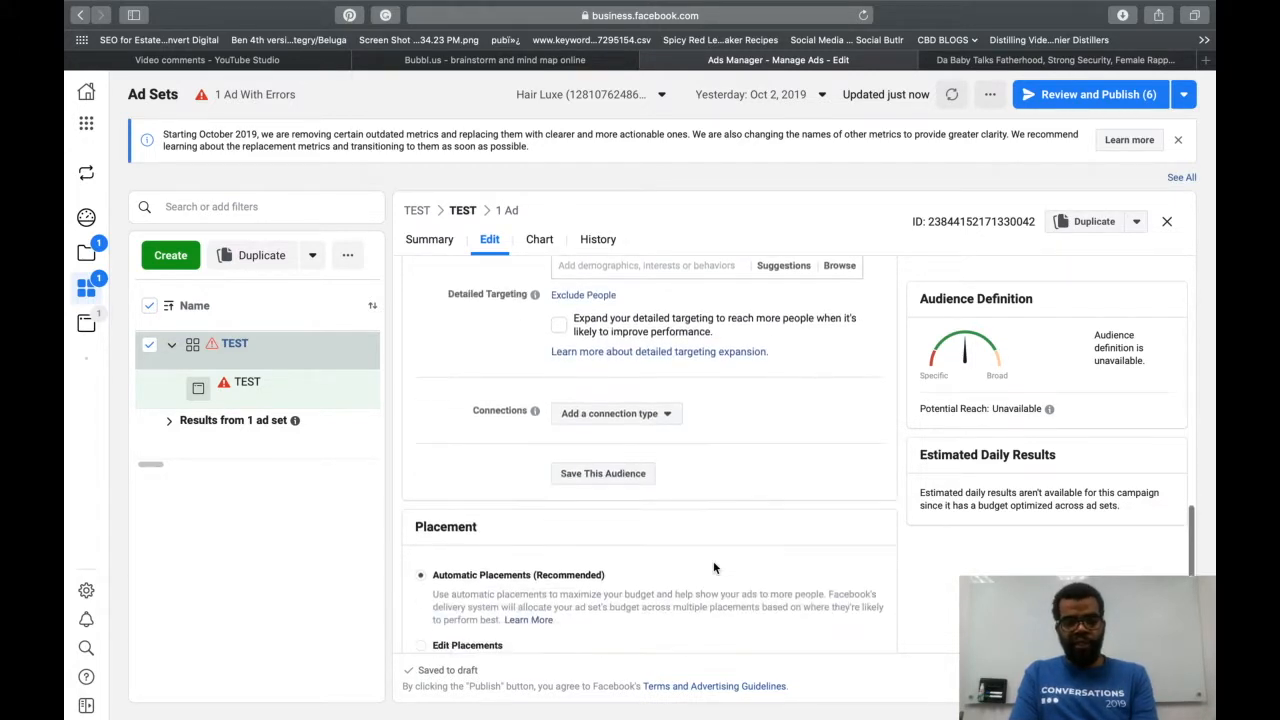
scroll(713, 568, "down", 3)
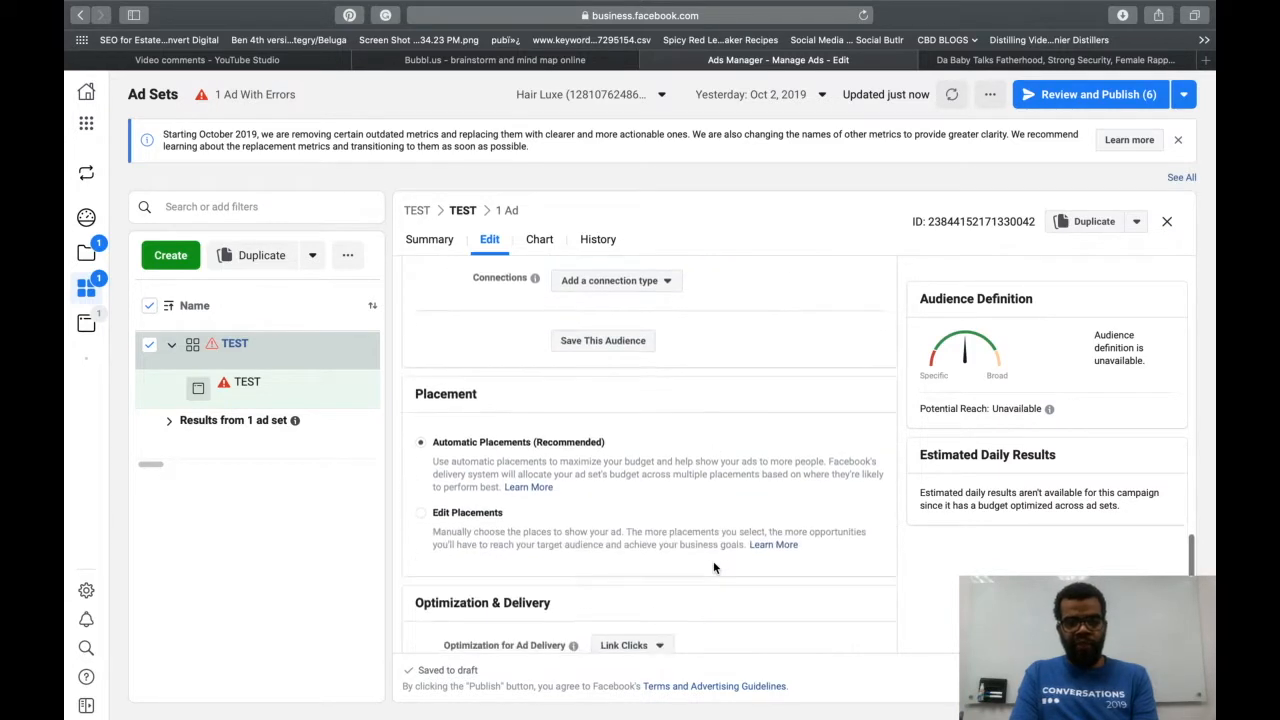
left_click(420, 512)
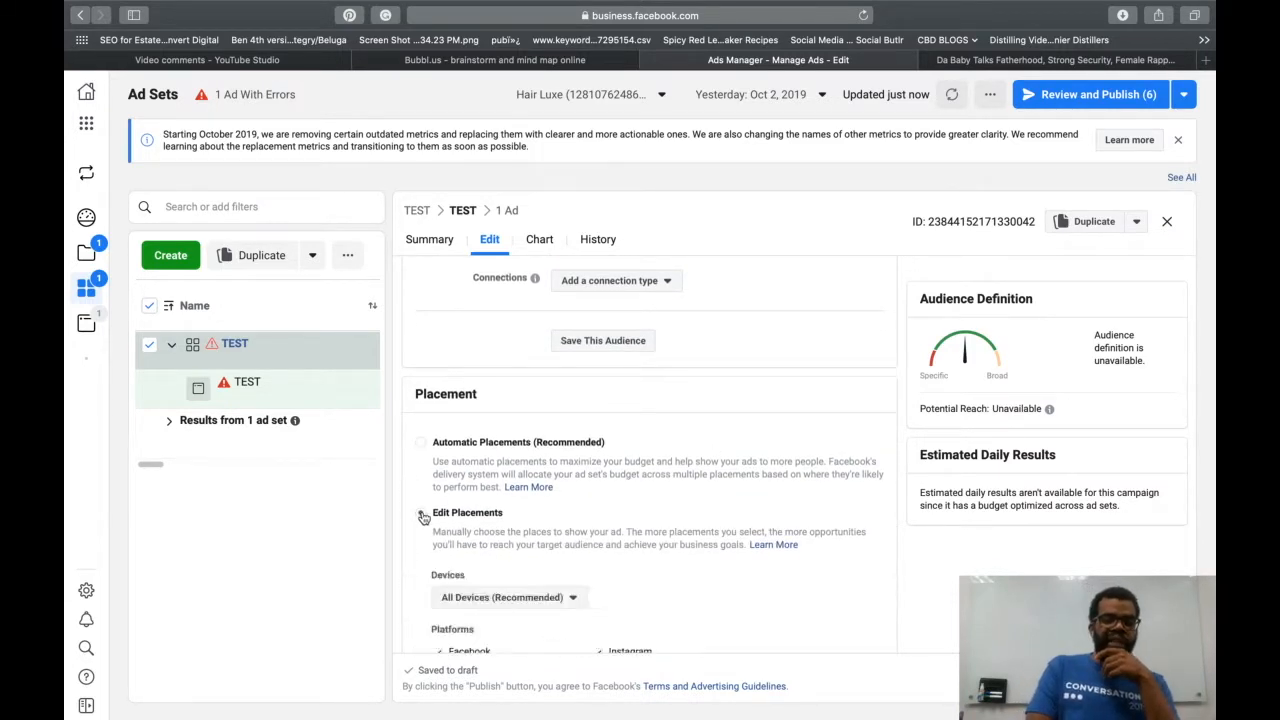
Exclude Messenger, Audience Network and Facebook from the ad set's platforms, keeping only Instagram.
scroll(687, 506, "down", 4)
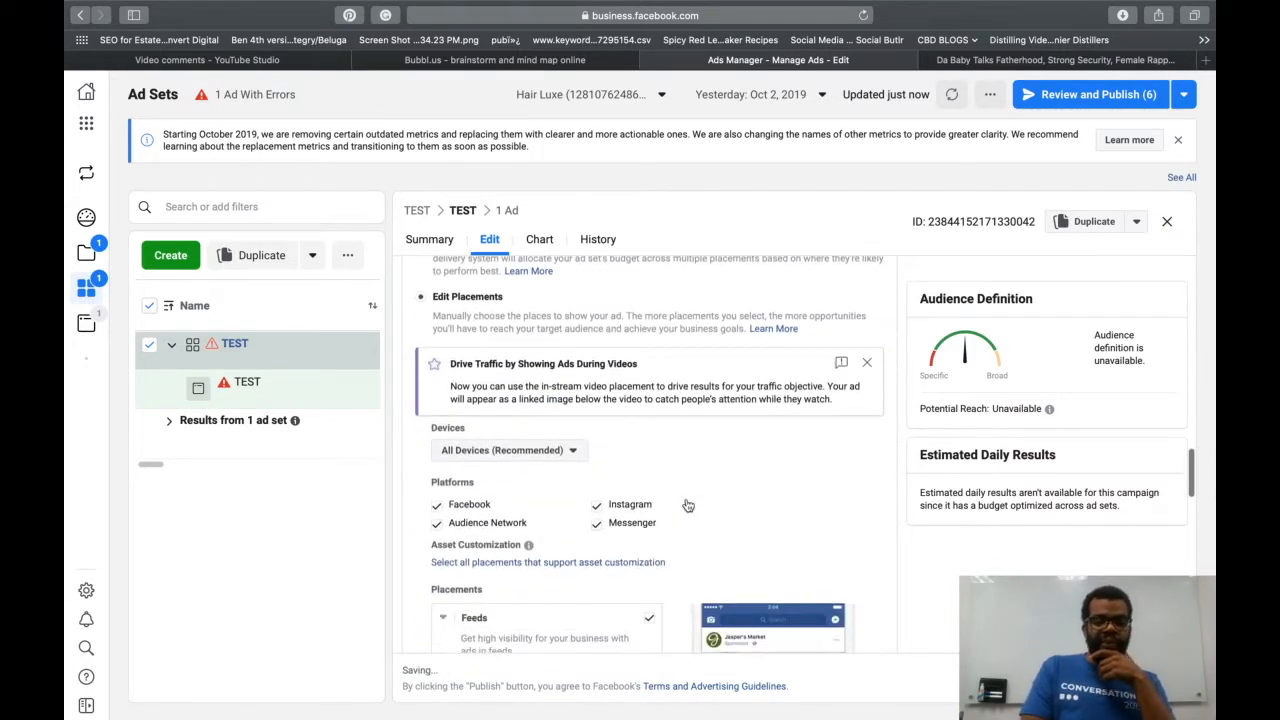
left_click(597, 524)
left_click(436, 523)
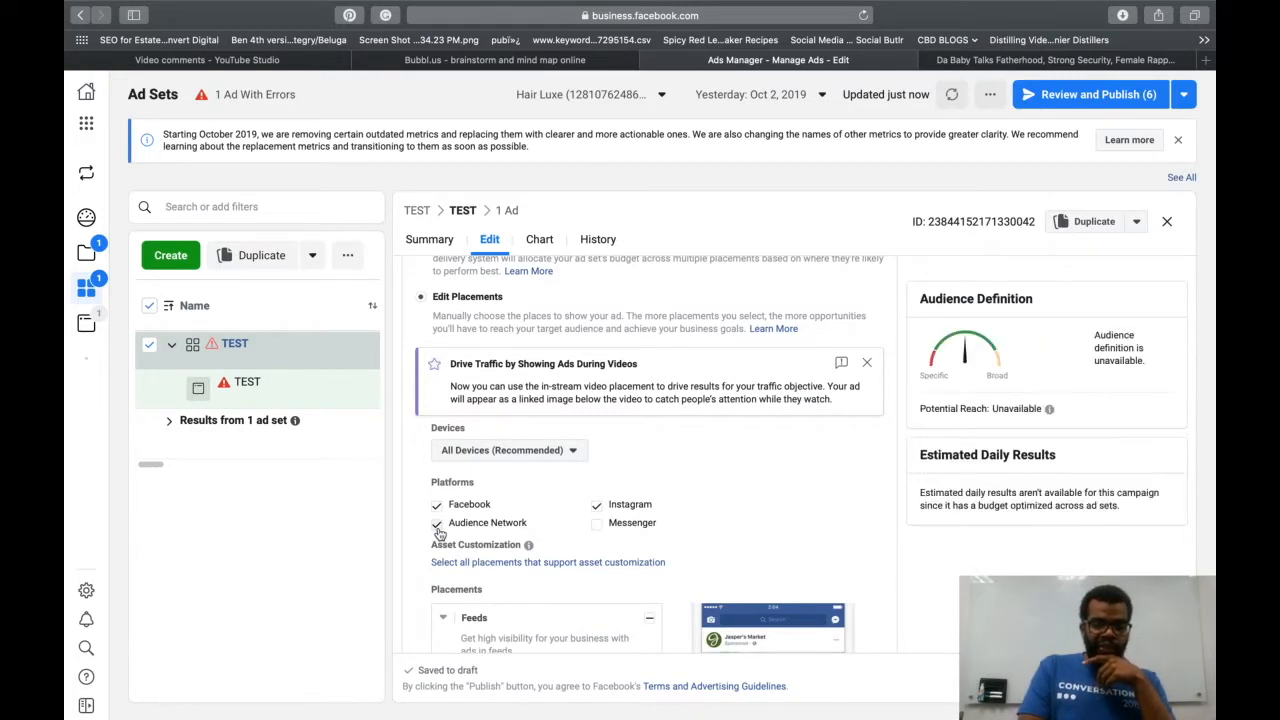
left_click(436, 505)
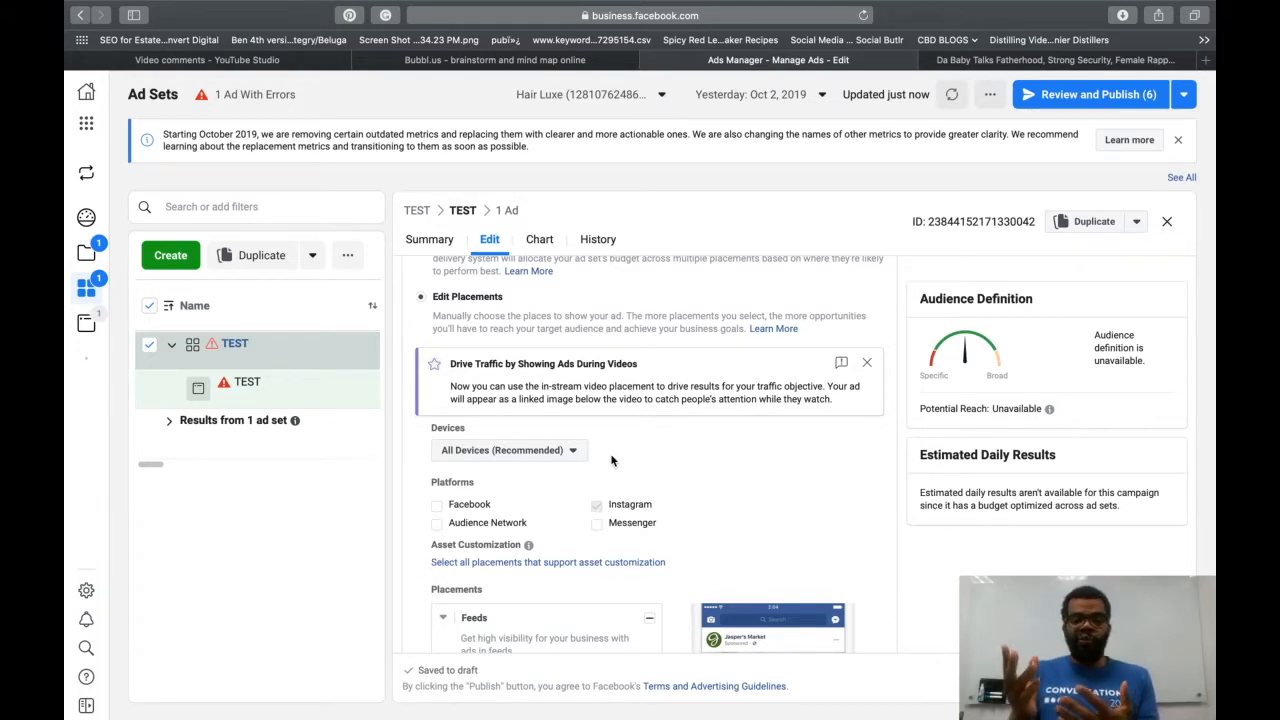
Remove Instagram Explore and all Stories placements from the ad set, leaving only Instagram Feed selected.
scroll(678, 482, "down", 2)
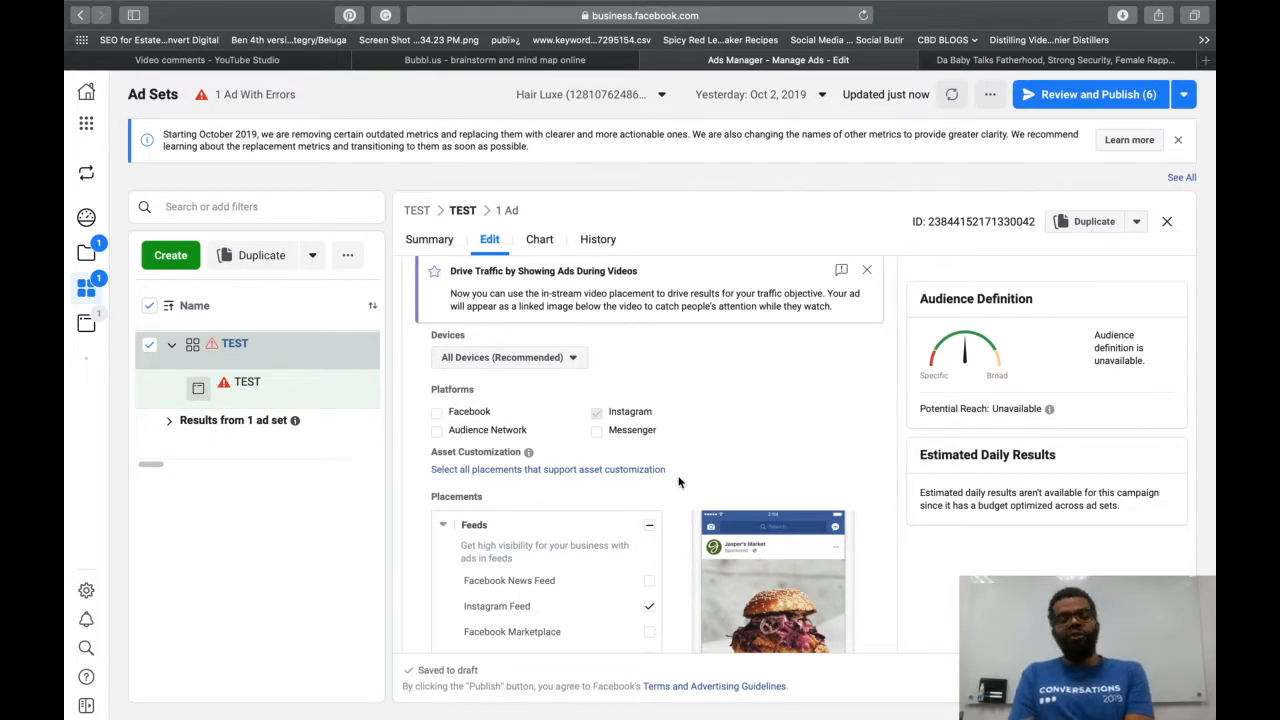
scroll(678, 482, "down", 3)
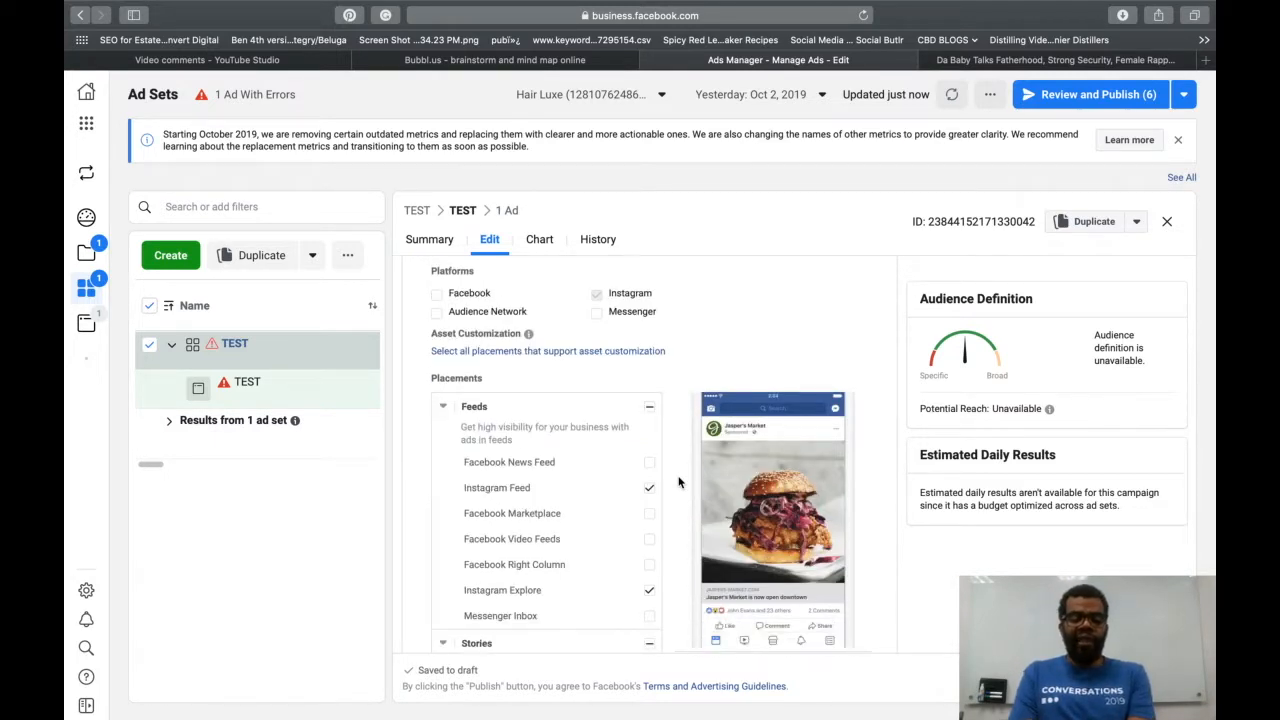
scroll(678, 482, "down", 8)
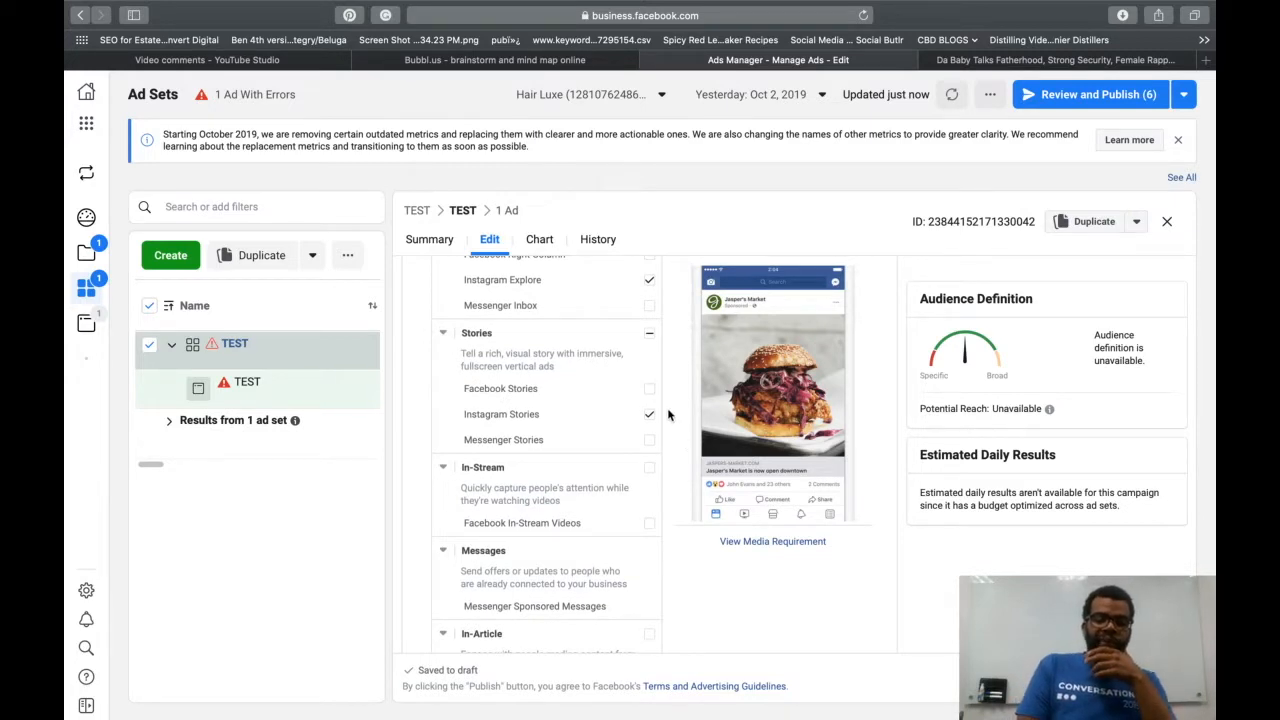
left_click(649, 334)
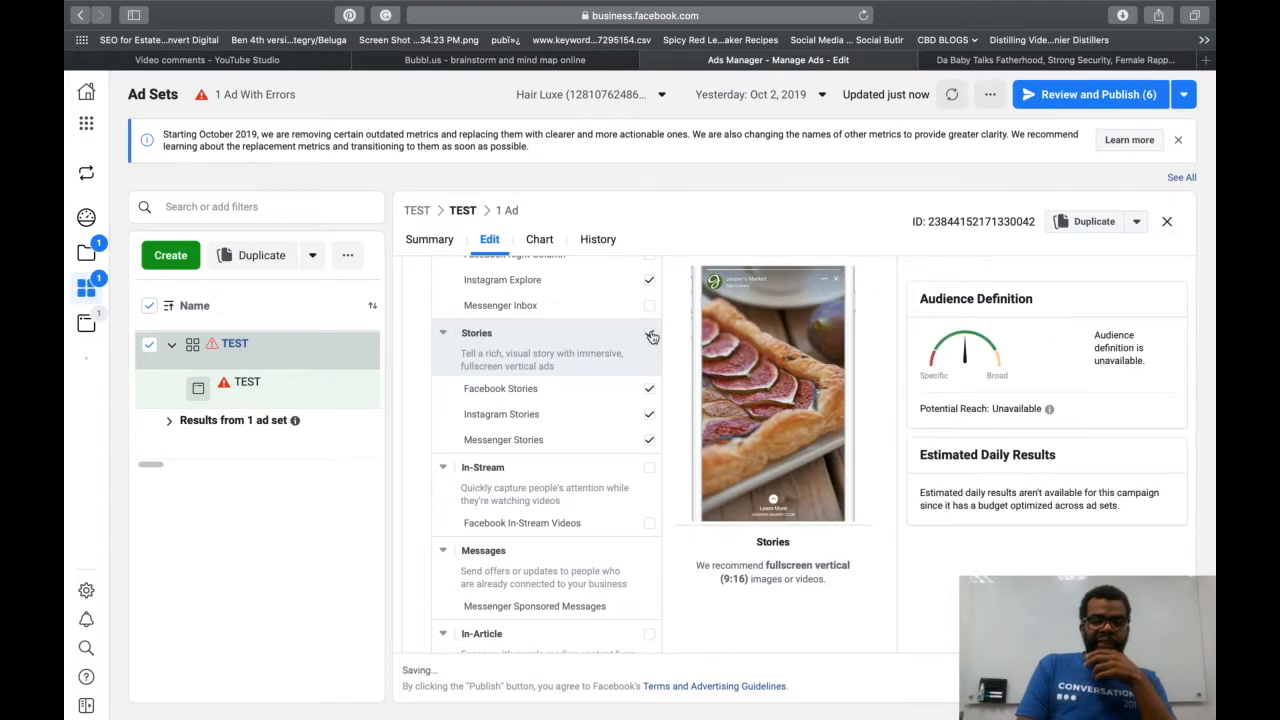
left_click(649, 333)
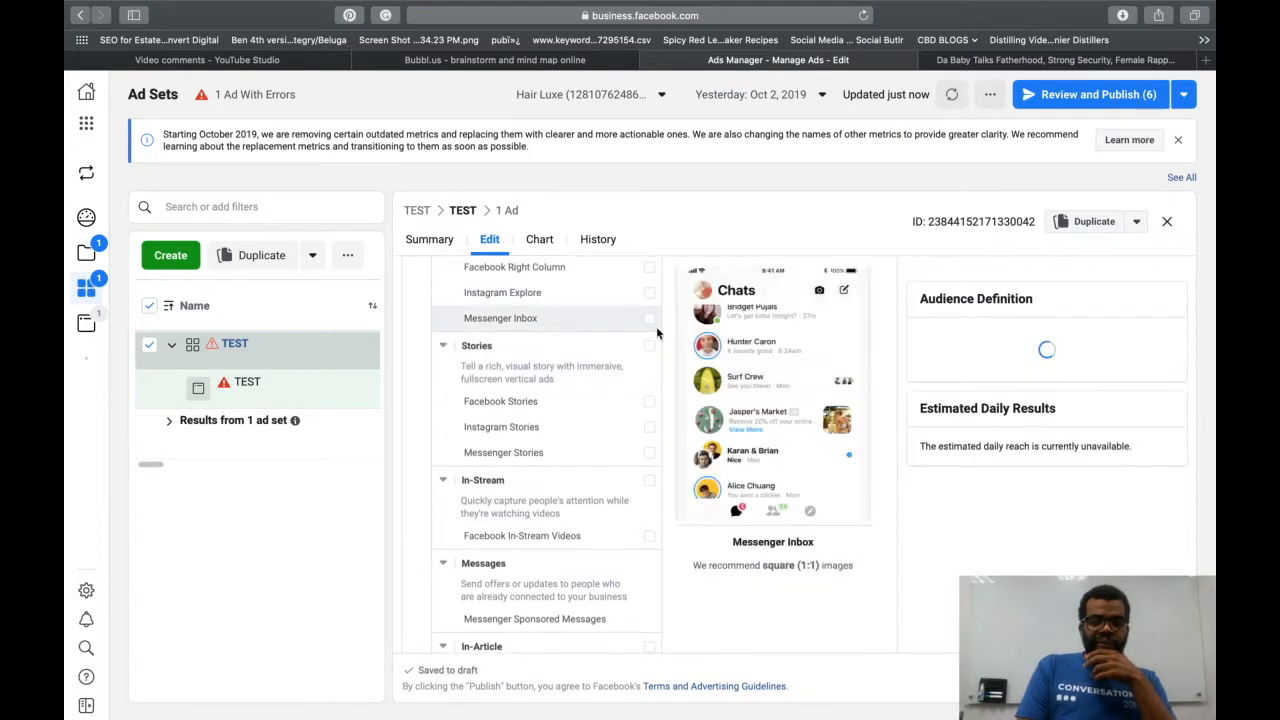
scroll(657, 330, "up", 3)
scroll(638, 360, "up", 2)
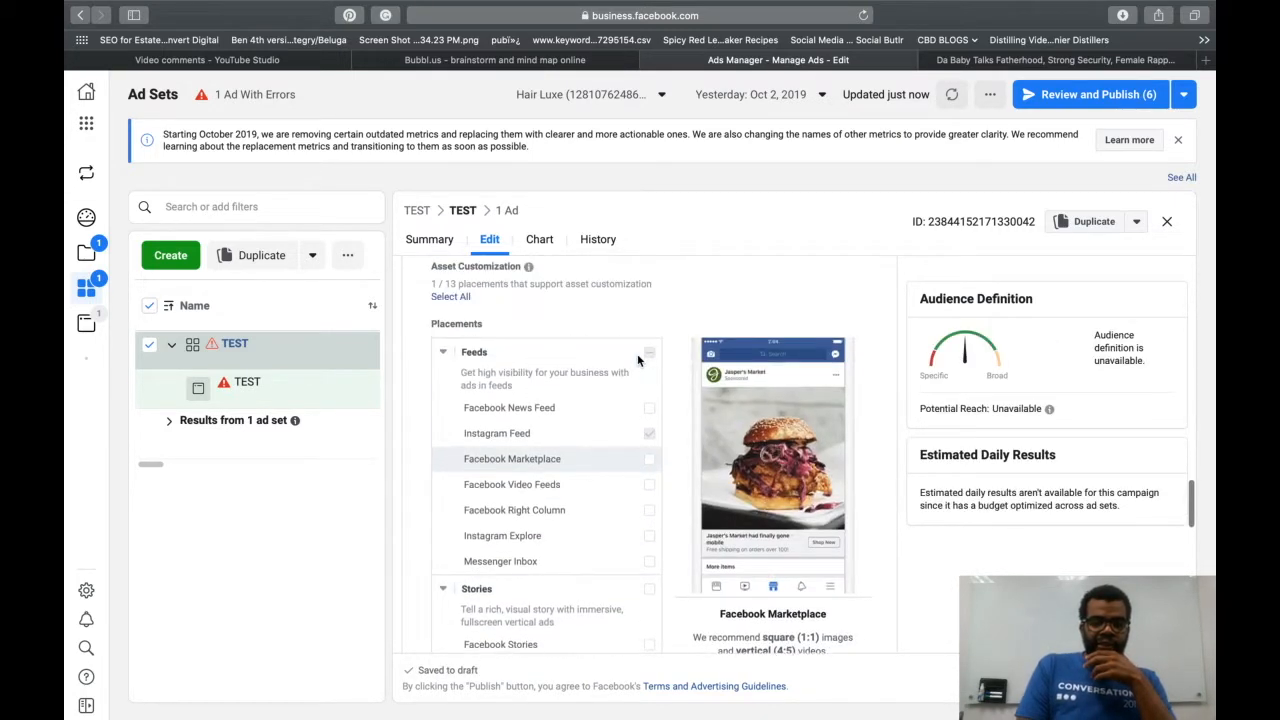
Restrict delivery on mobile devices to people connected to Wi-Fi in the ad set's placement settings.
scroll(638, 360, "down", 3)
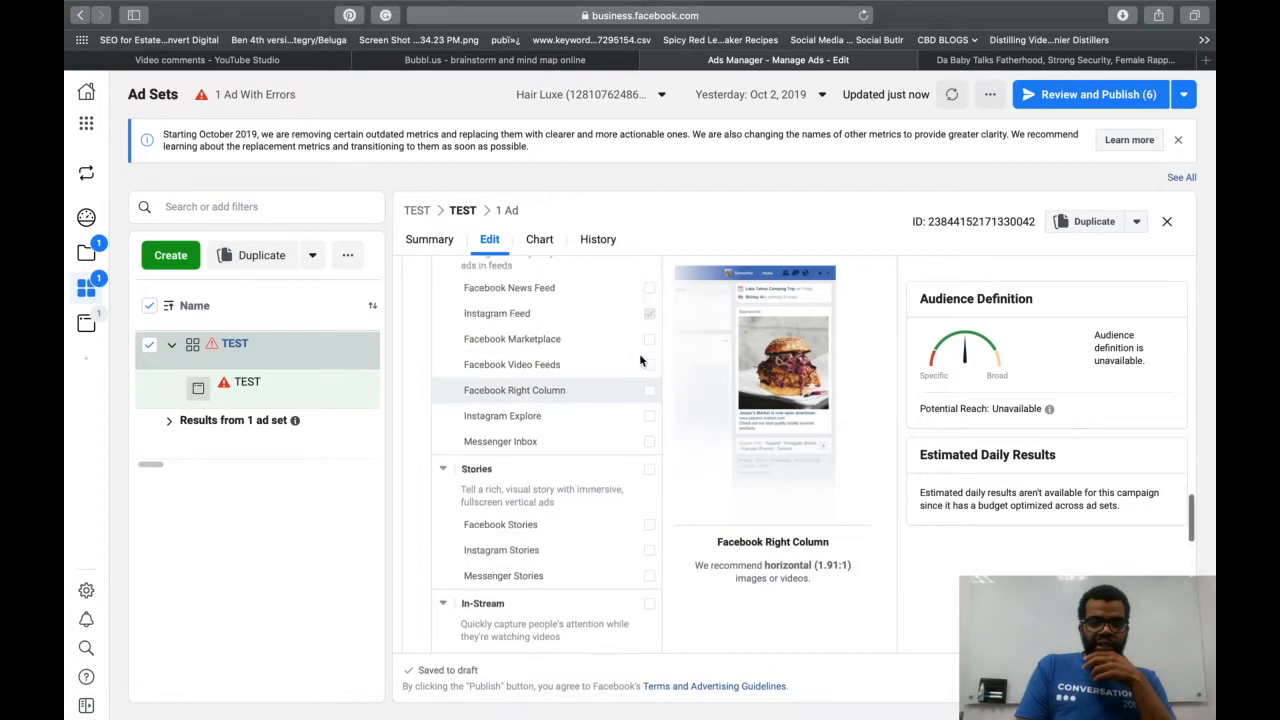
scroll(639, 358, "up", 2)
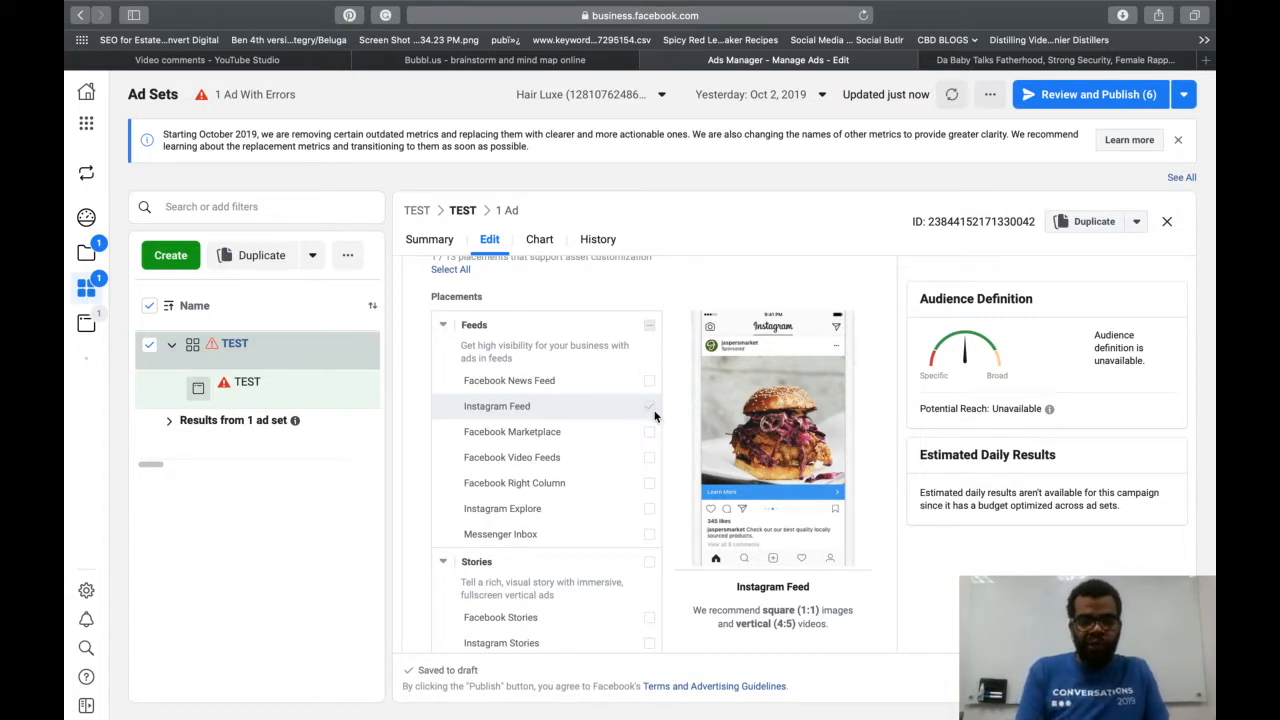
scroll(657, 423, "down", 5)
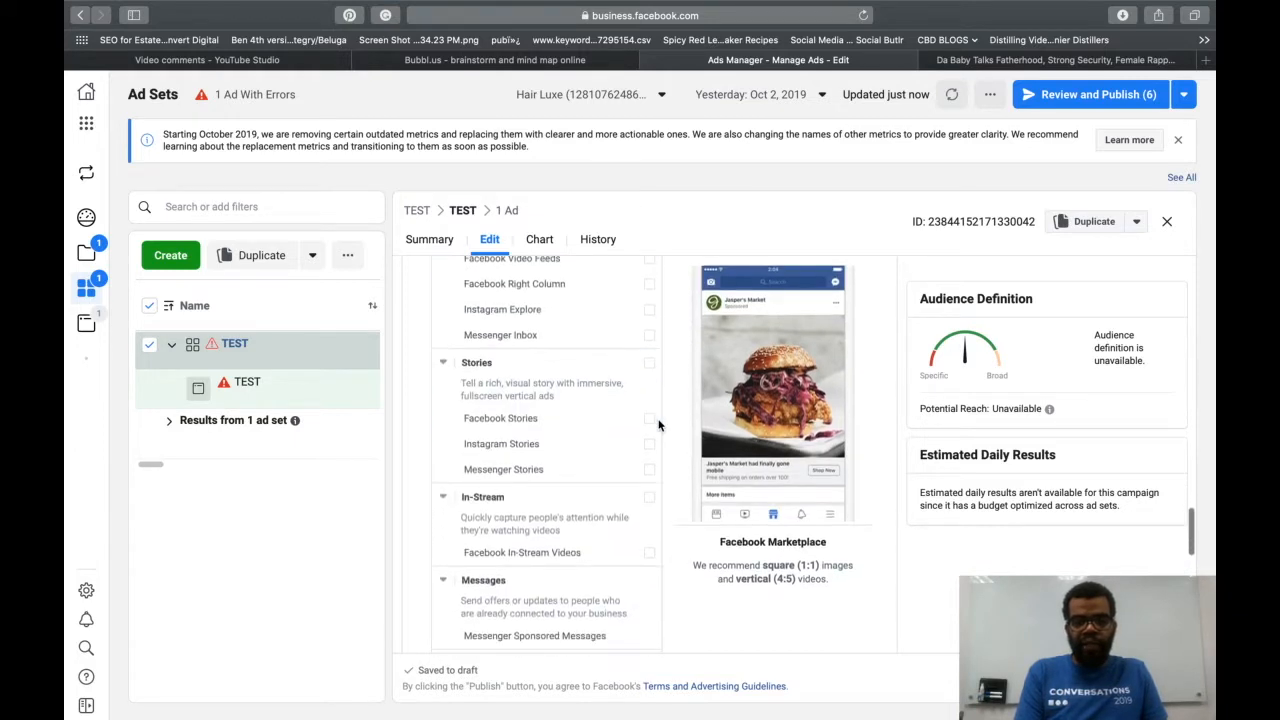
scroll(657, 423, "down", 10)
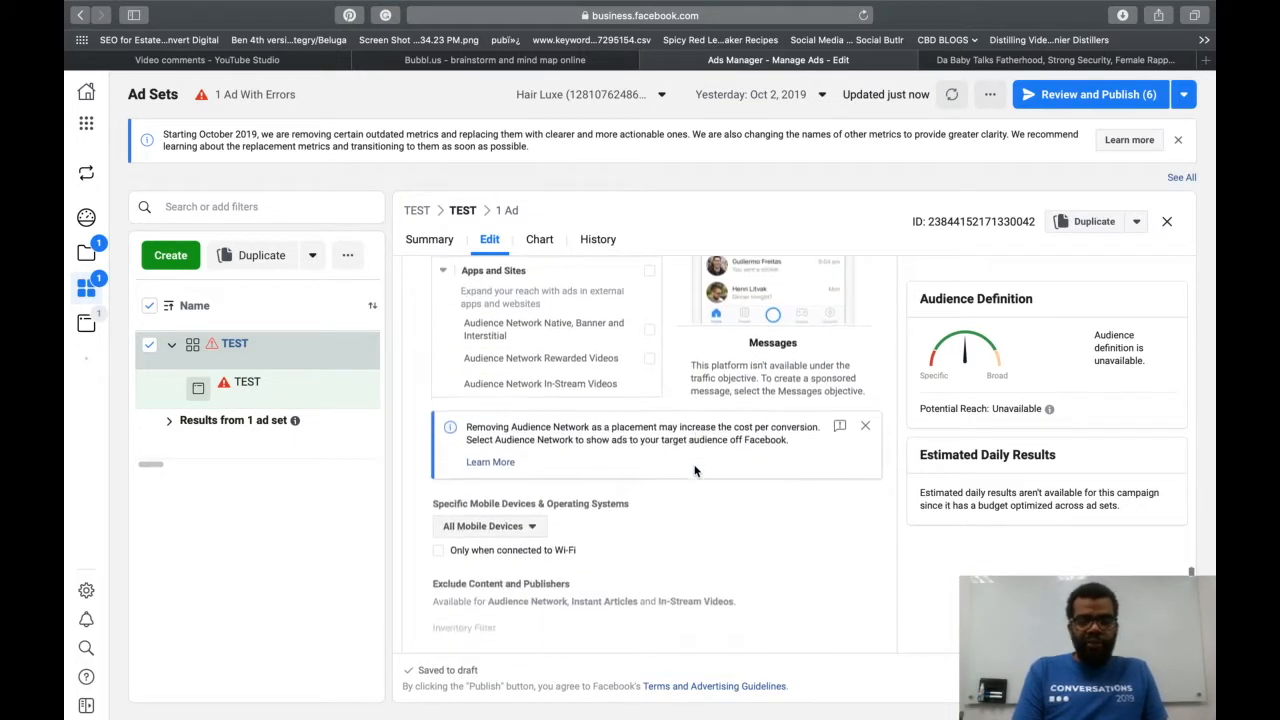
scroll(696, 471, "up", 8)
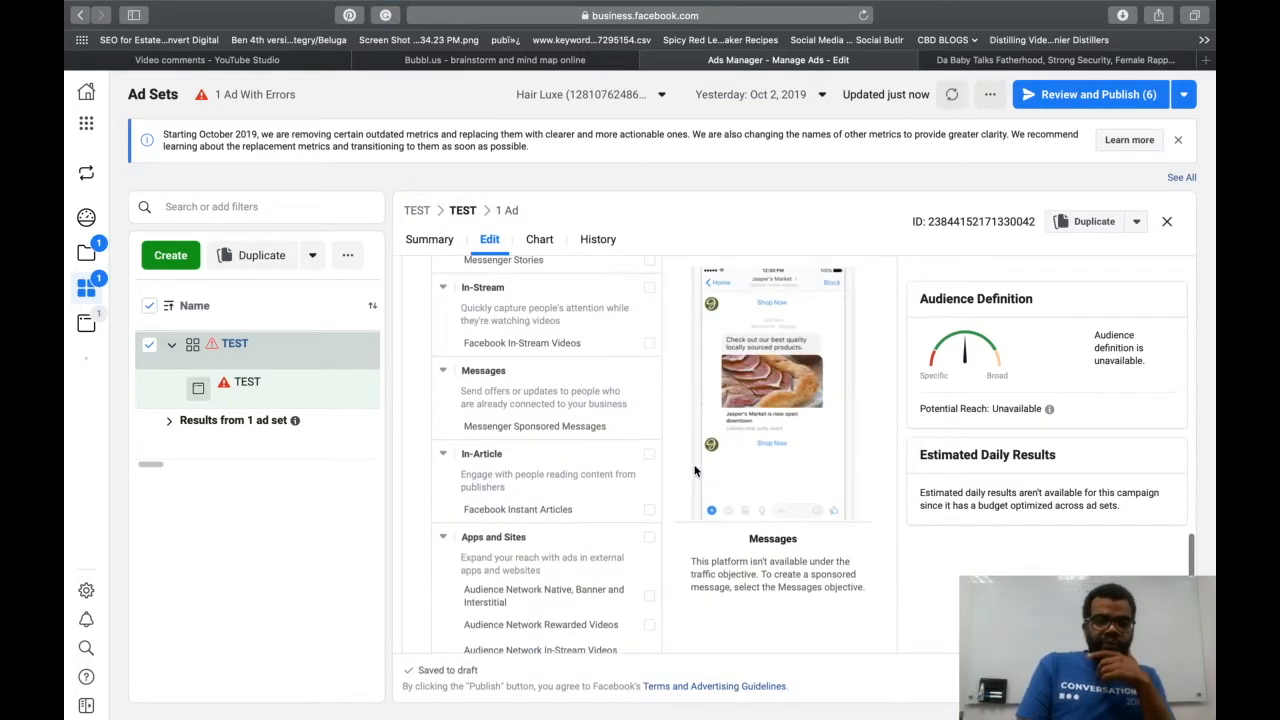
scroll(552, 450, "down", 5)
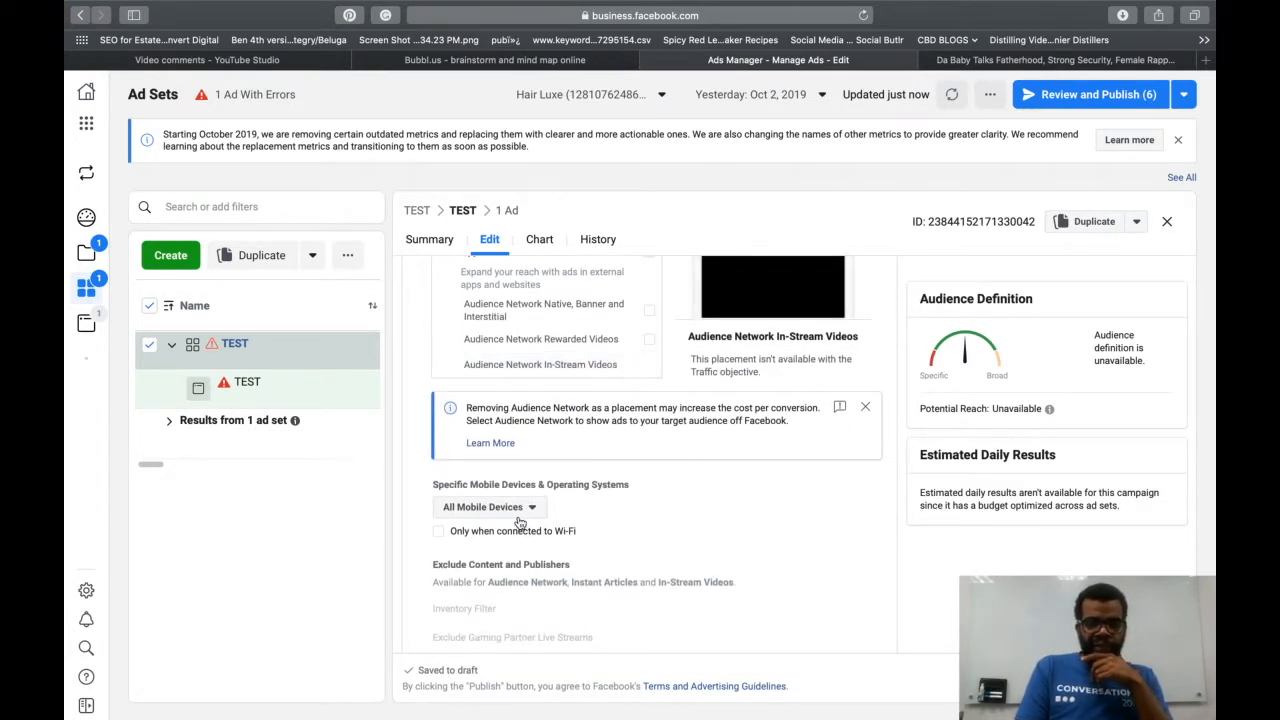
left_click(440, 533)
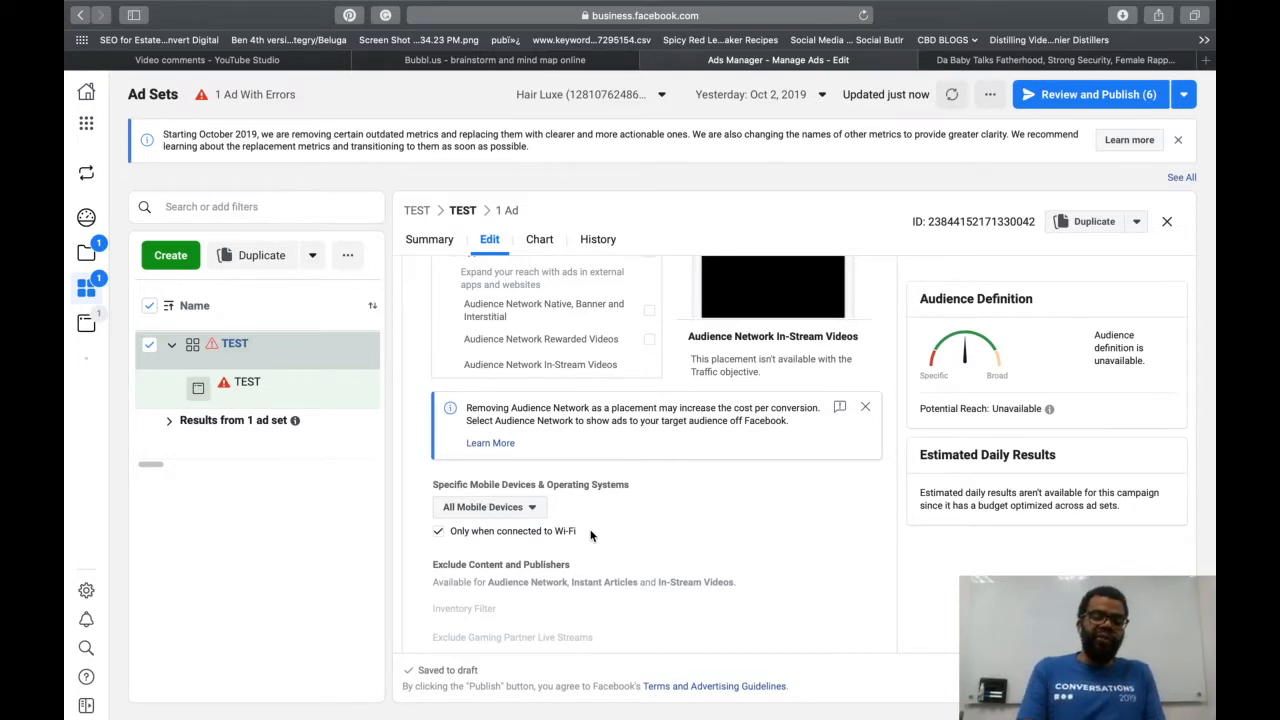
Open the TEST ad and set its Instagram account to hairluxe.io.
scroll(590, 536, "down", 5)
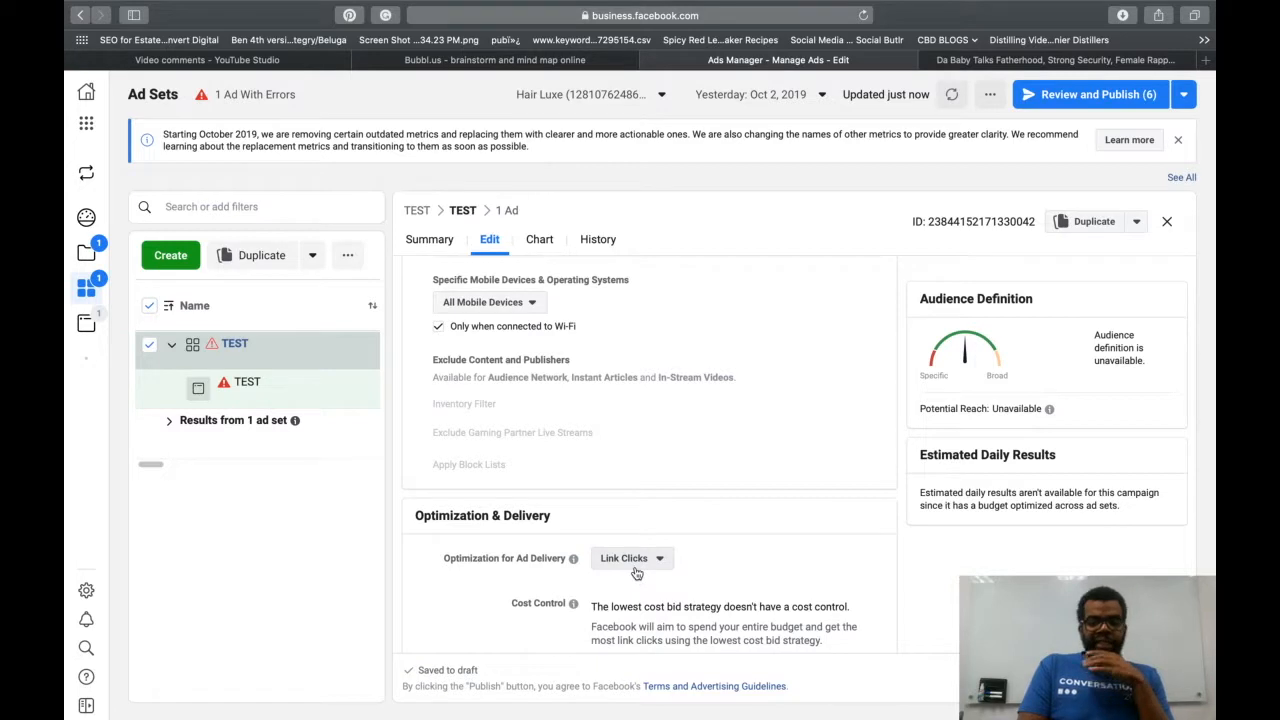
left_click(507, 212)
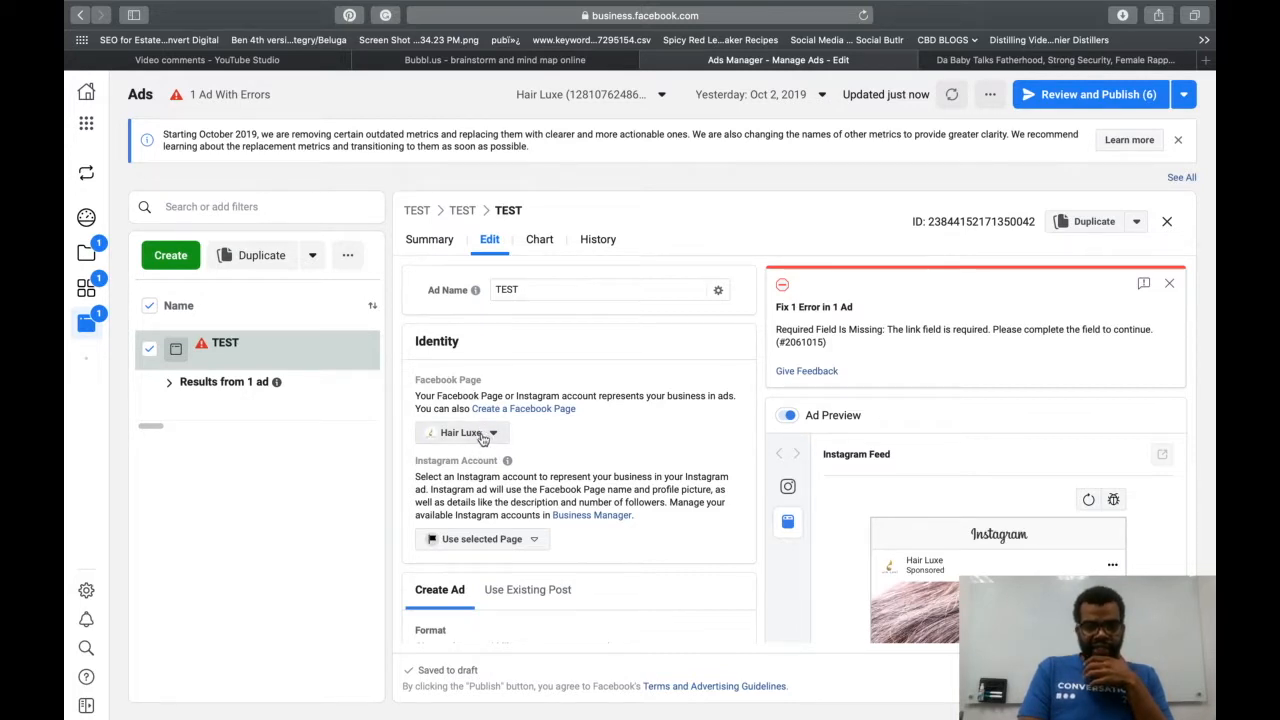
left_click(535, 542)
left_click(520, 598)
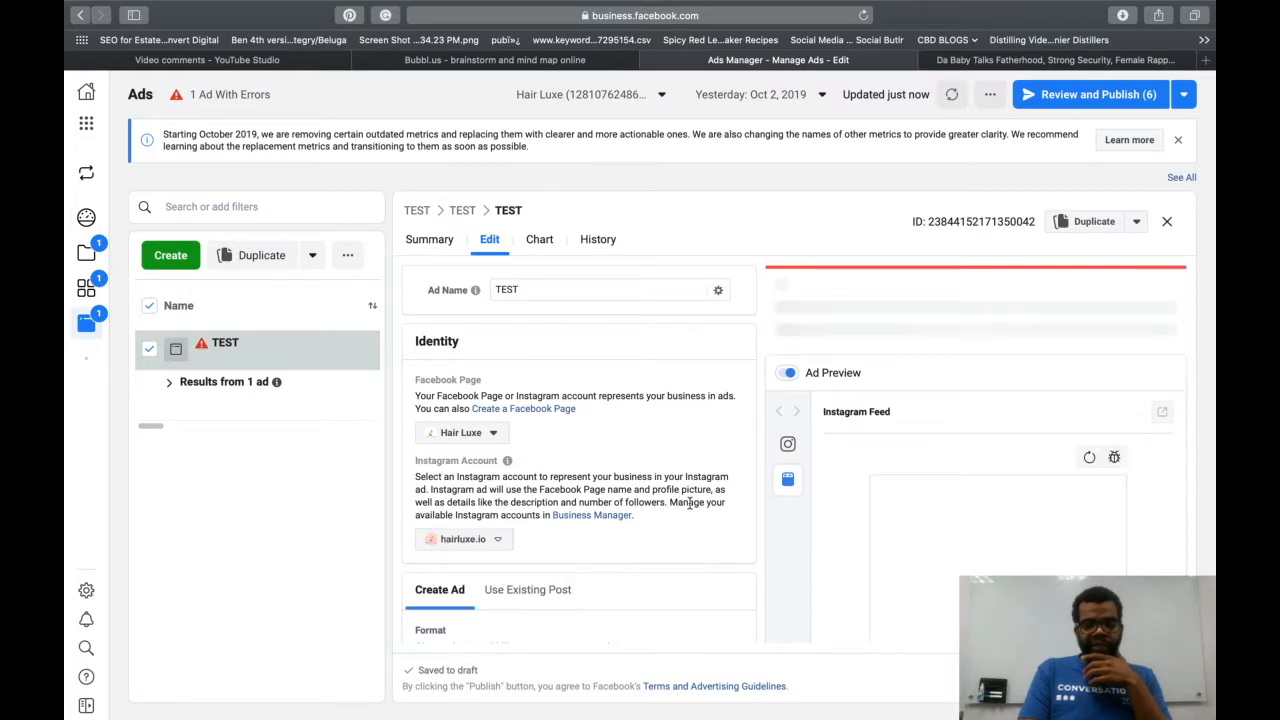
Replace the TEST ad's primary text with "10% OFF FOR ALL NEW CUSTOMERS".
scroll(700, 515, "down", 4)
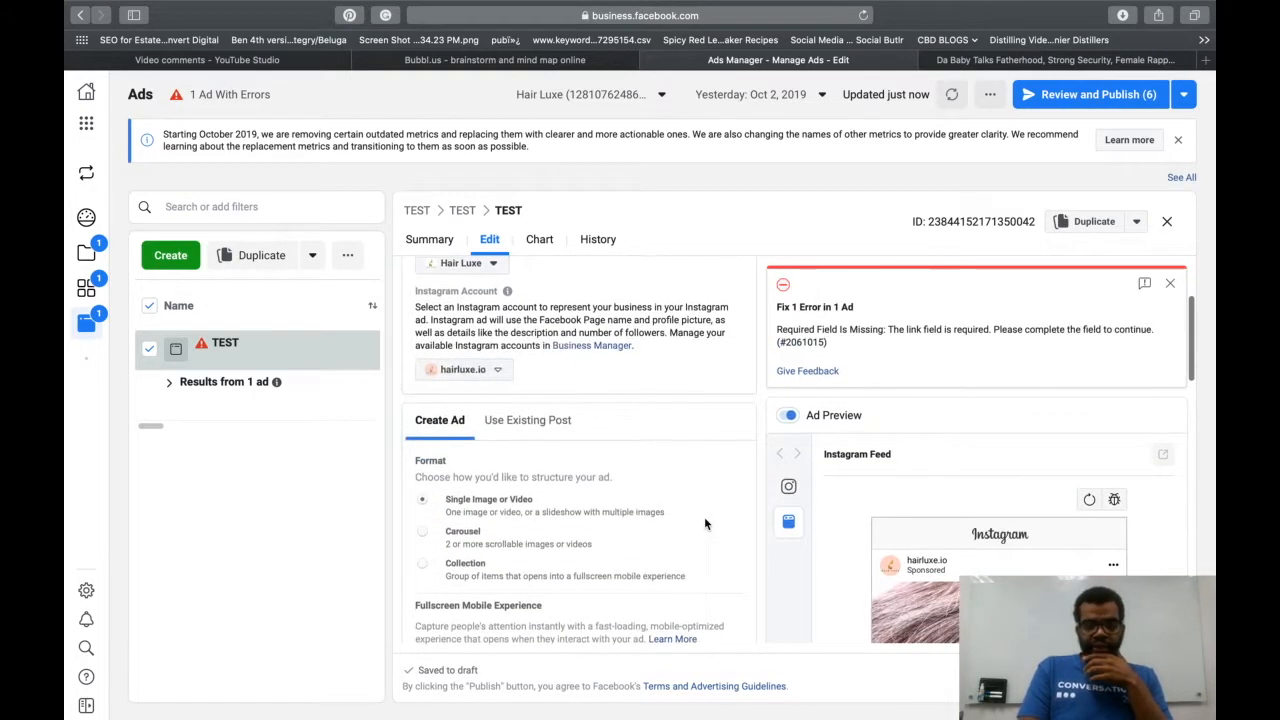
scroll(705, 523, "down", 2)
scroll(908, 500, "down", 5)
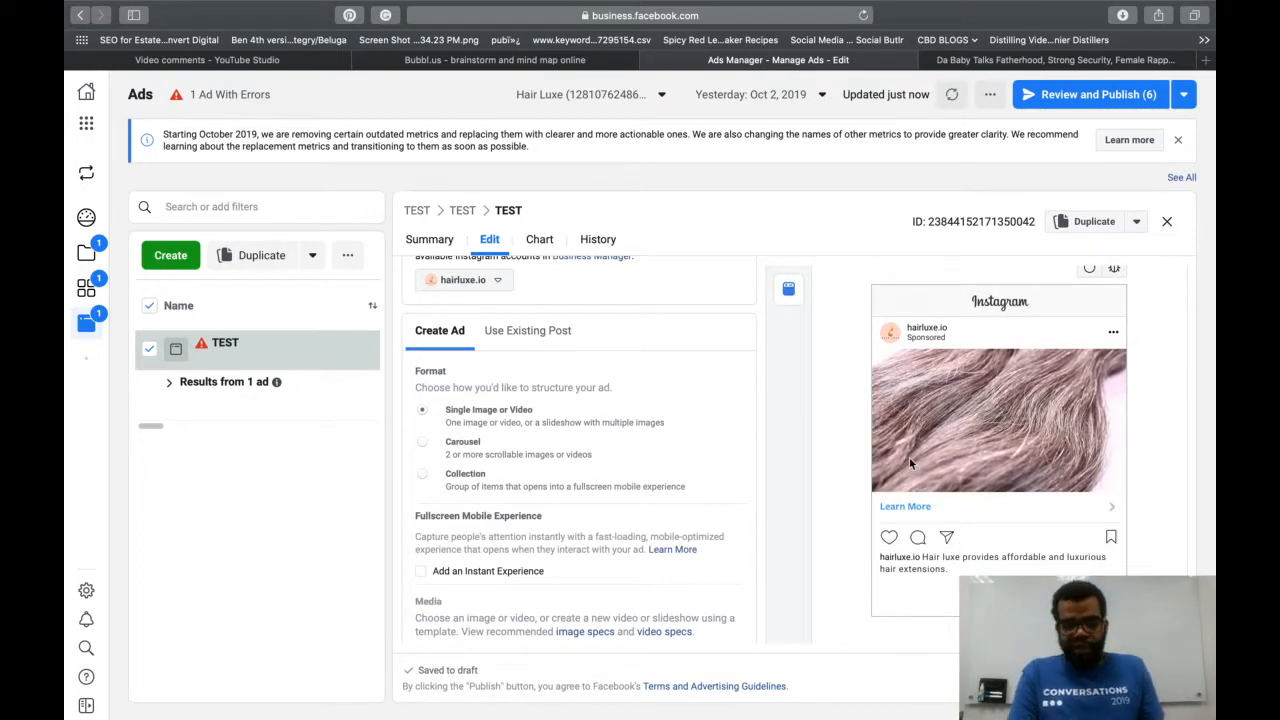
scroll(590, 510, "down", 2)
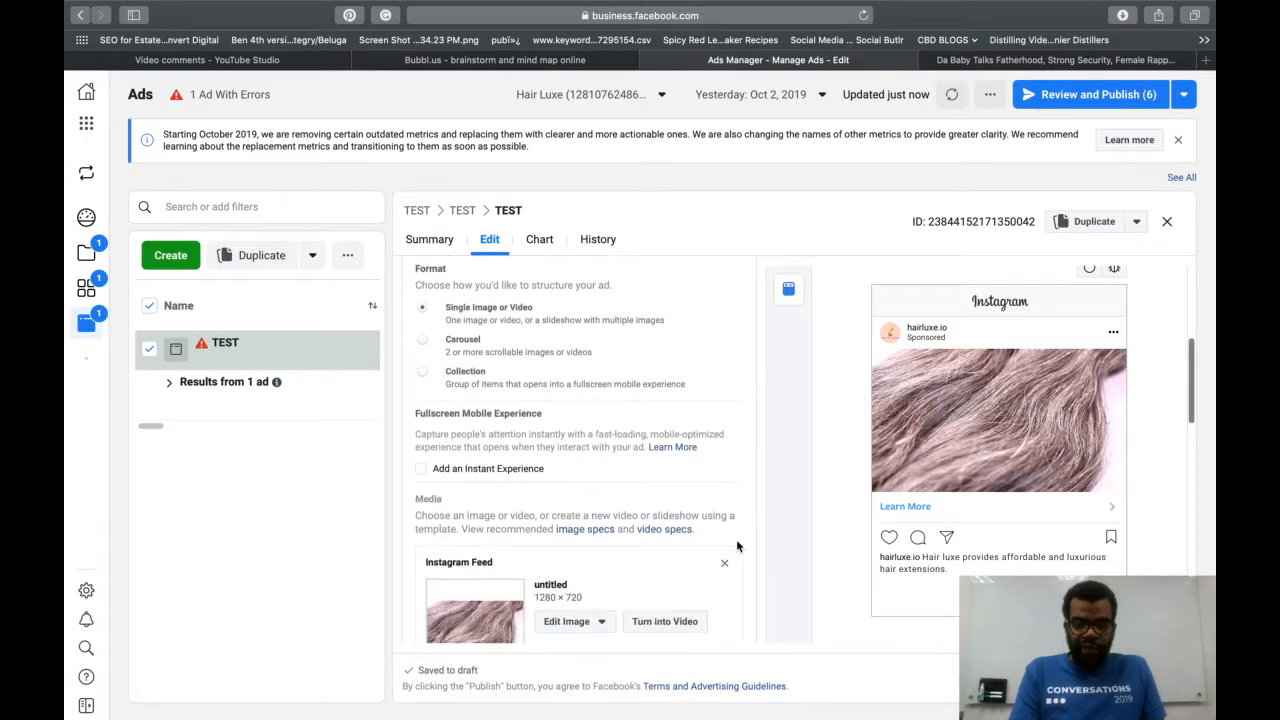
scroll(736, 545, "down", 3)
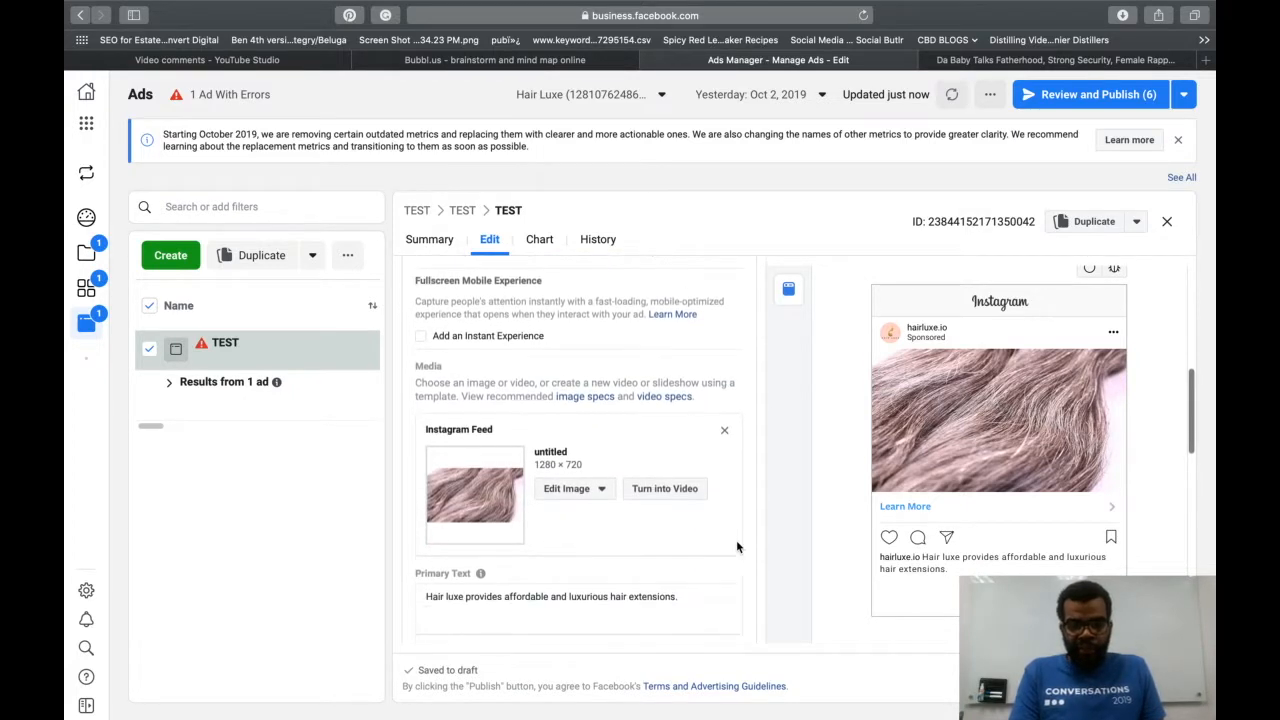
scroll(736, 546, "down", 3)
left_click(684, 472)
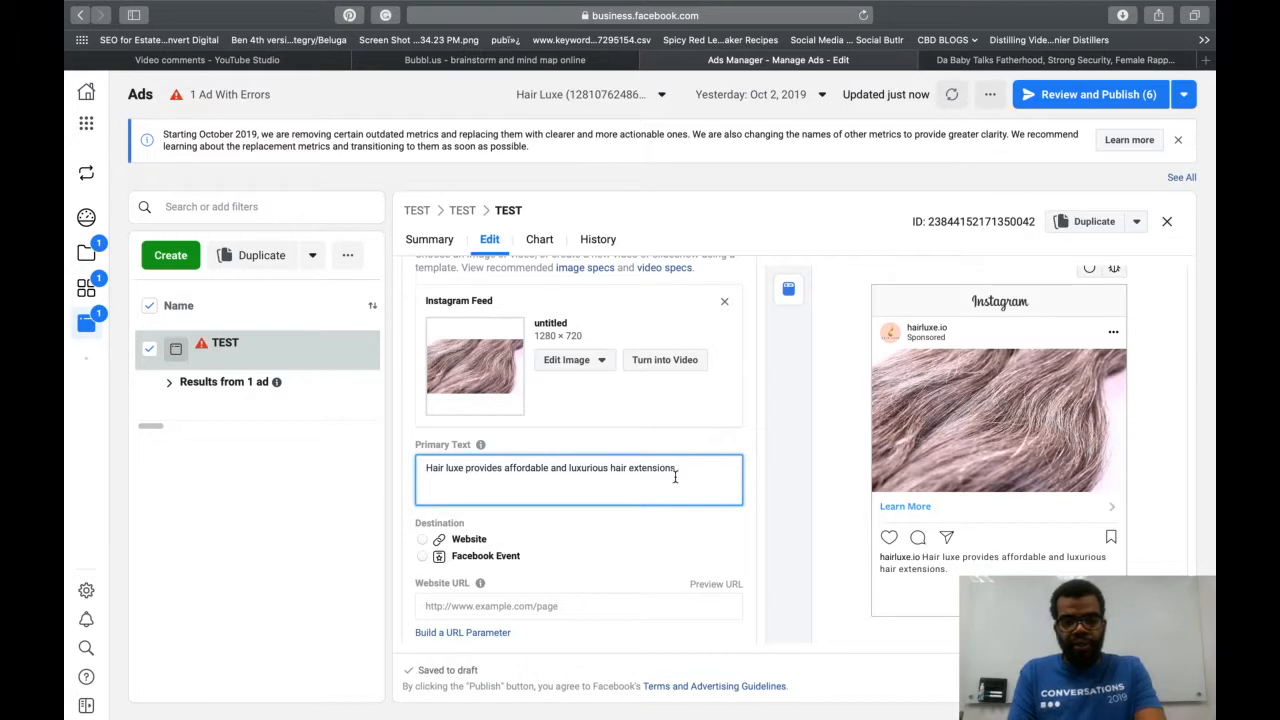
key("super+a")
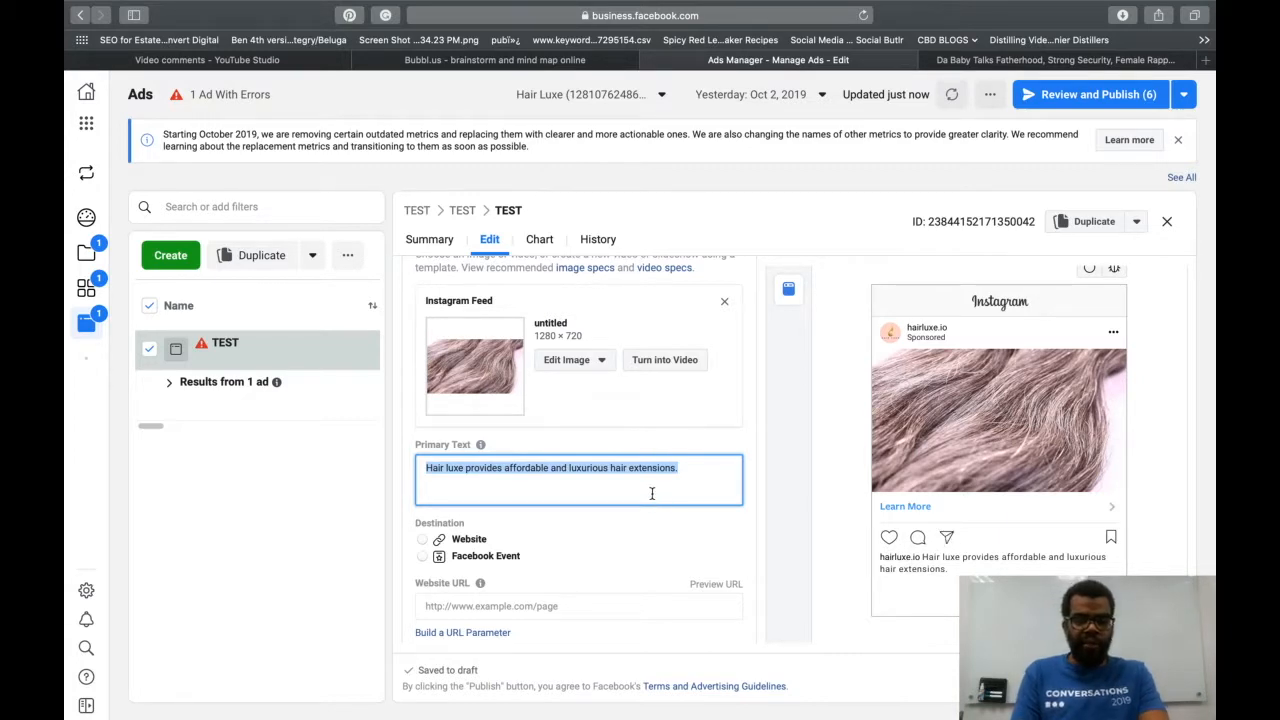
type("OIBDWQBDWQDBQBD")
key("super+a")
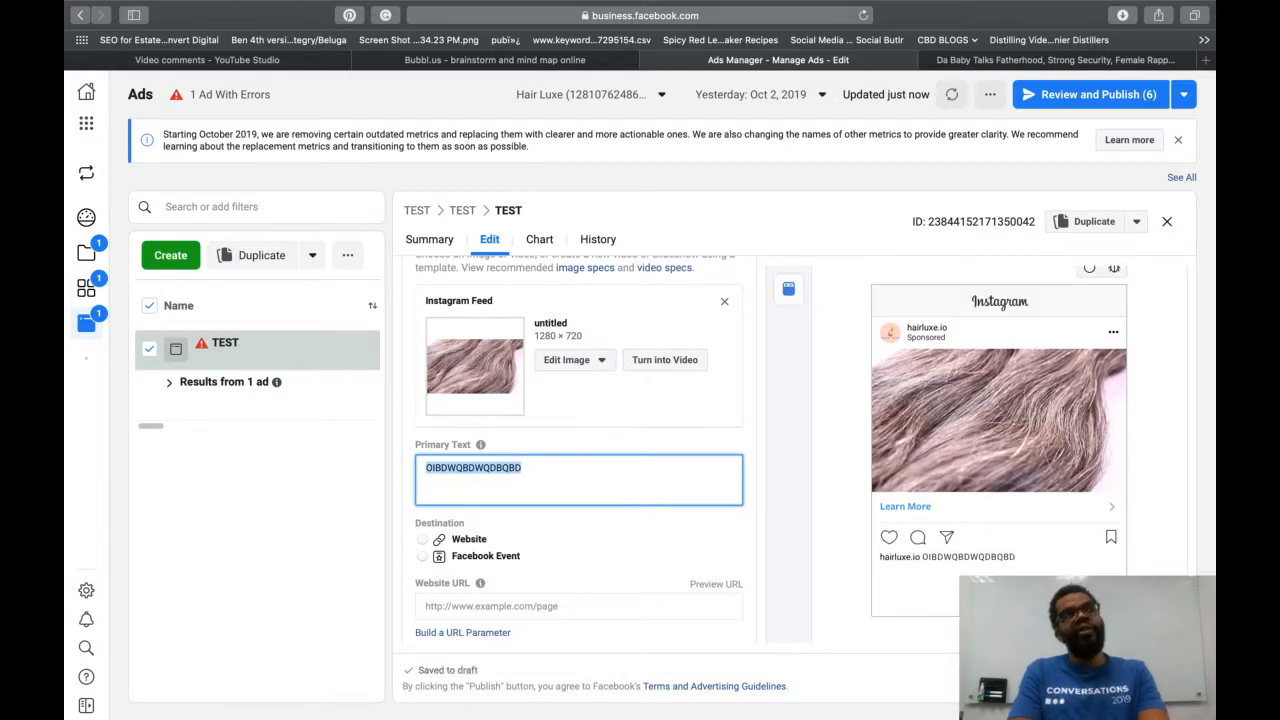
type("10")
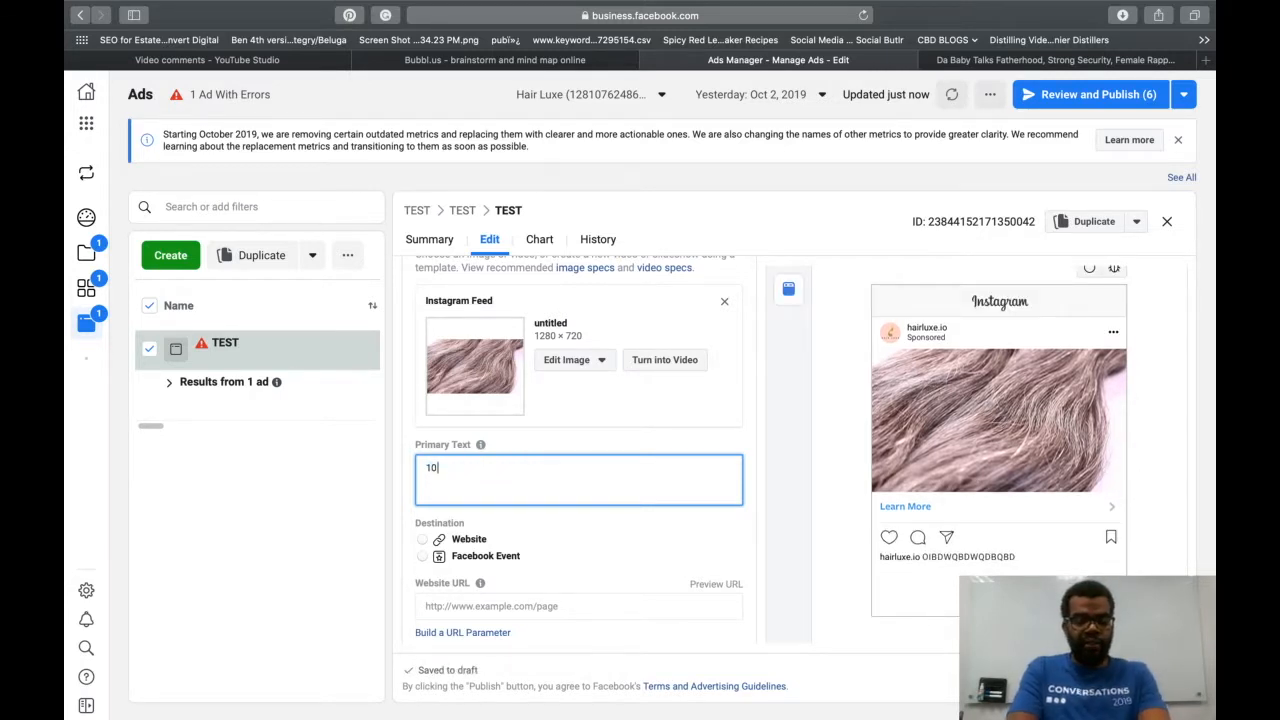
type("% OFF FOR ")
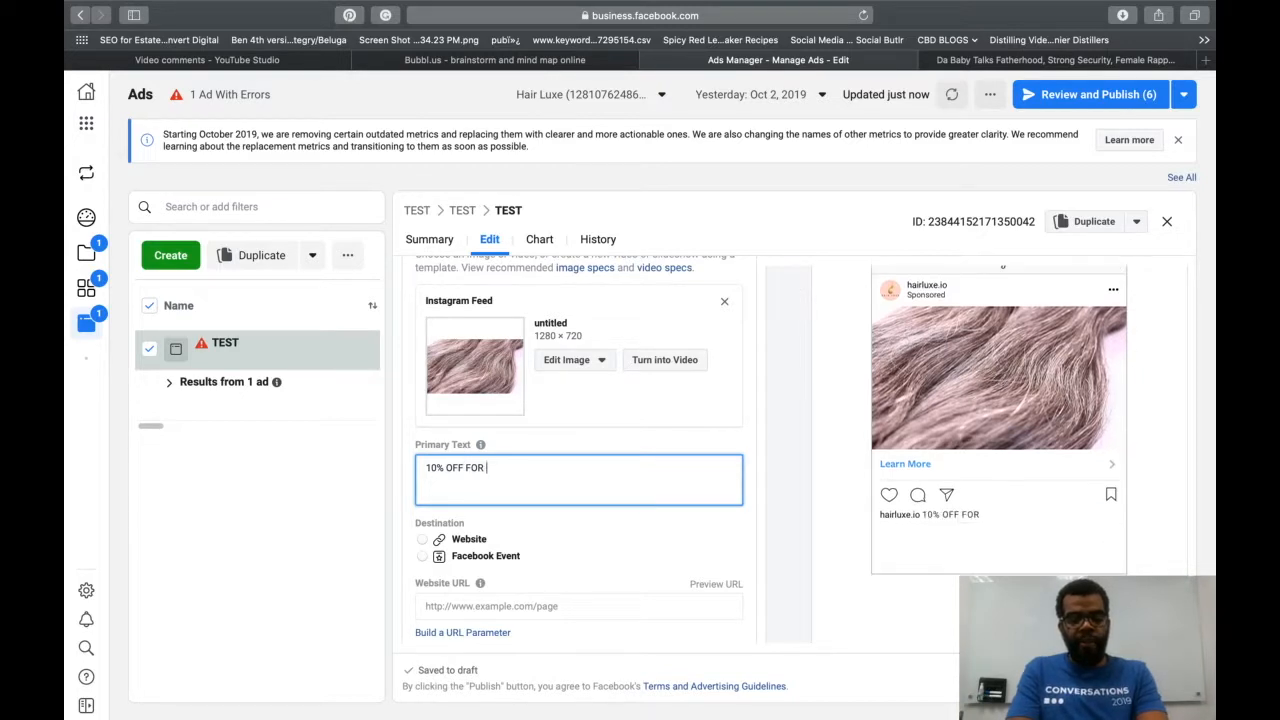
type("ALL")
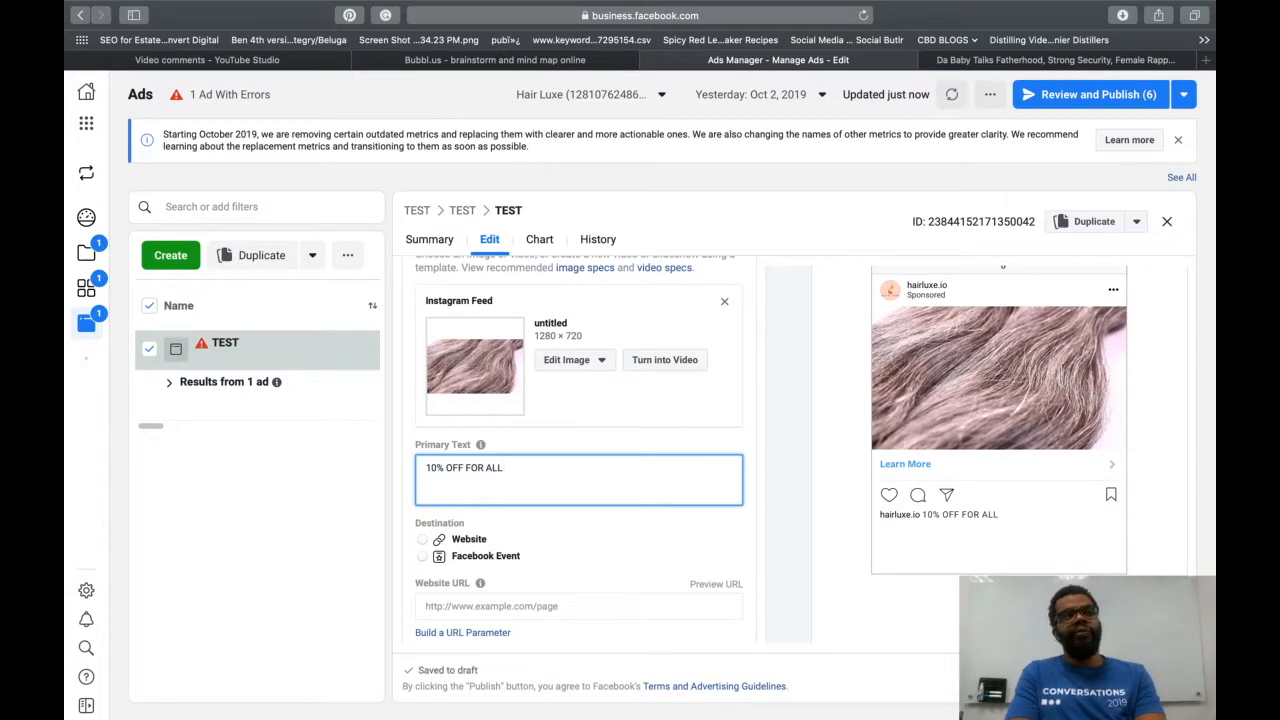
type(" NEW CUS")
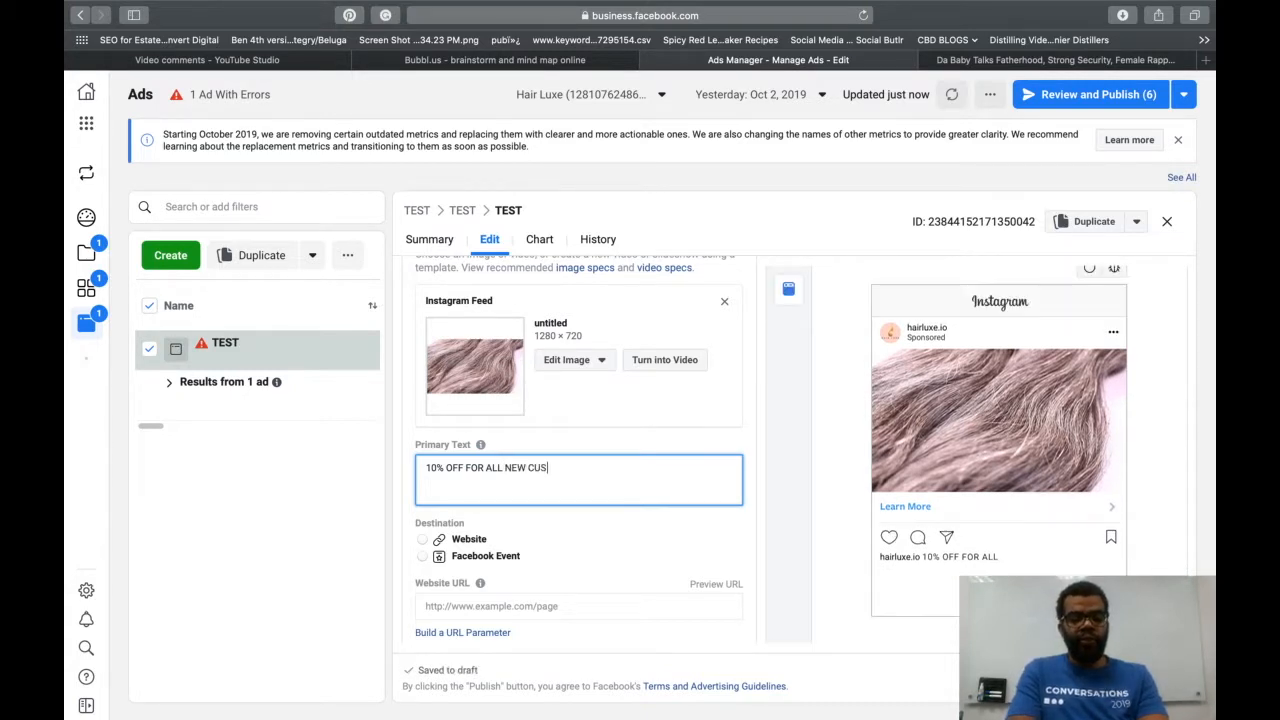
type("TOMERS")
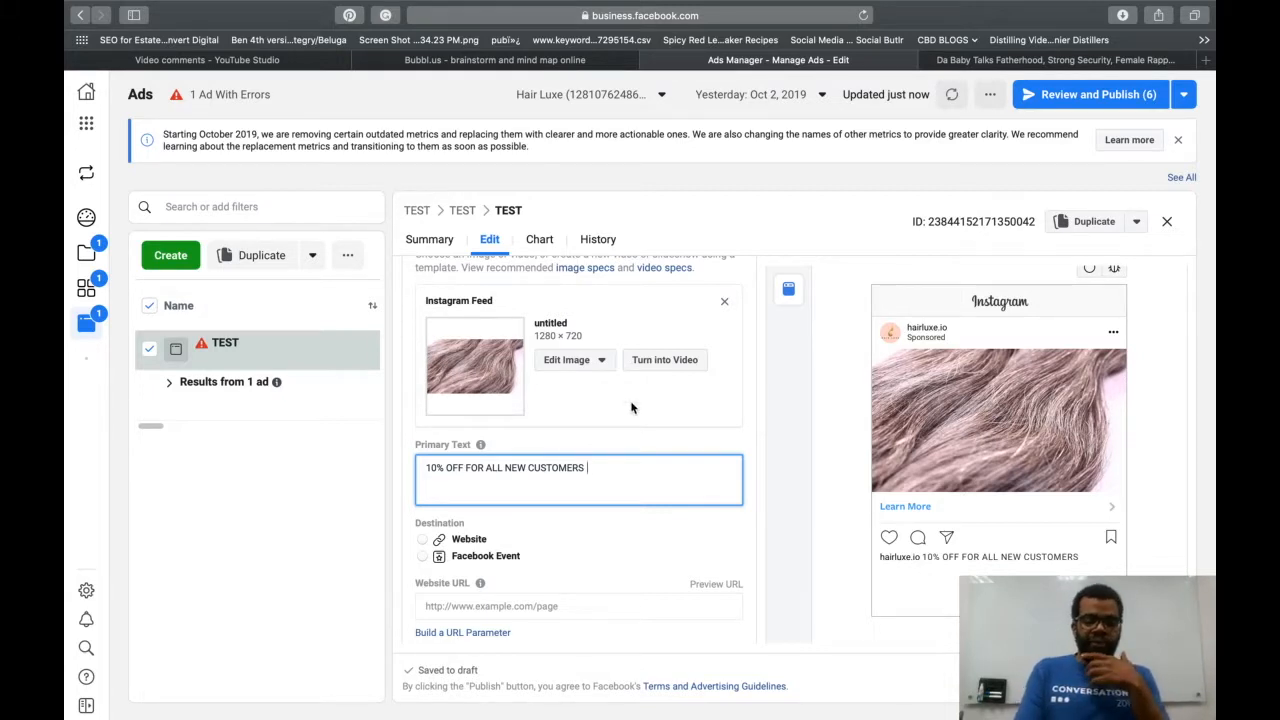
left_click(591, 609)
type("WWW.HAIRLUXE.IO")
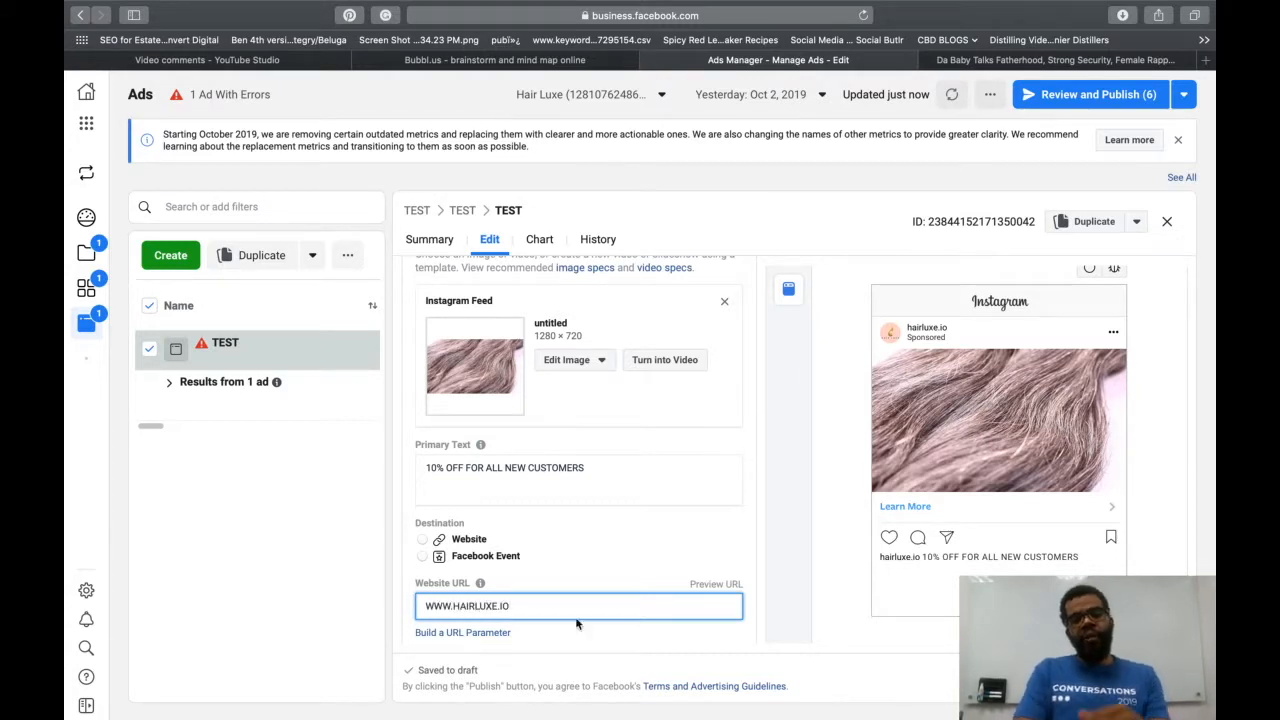
left_click(643, 557)
Set the ad's call to action to Shop Now.
scroll(643, 557, "down", 3)
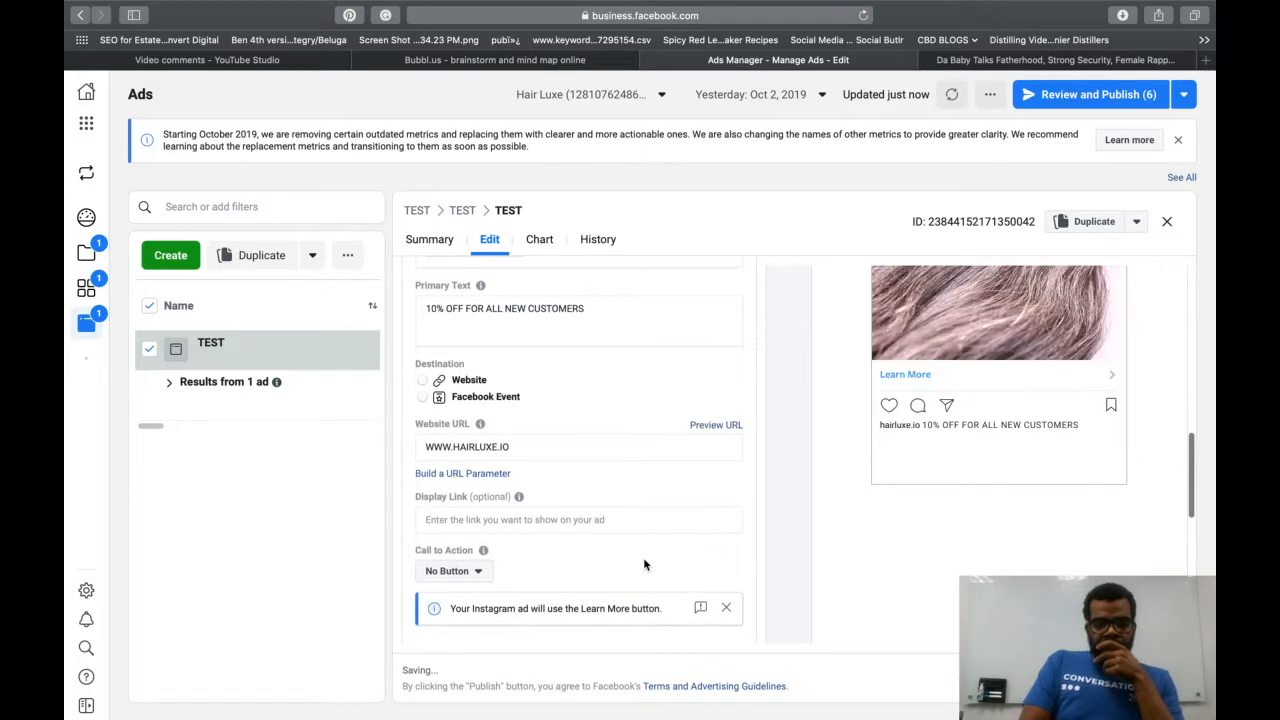
left_click(466, 578)
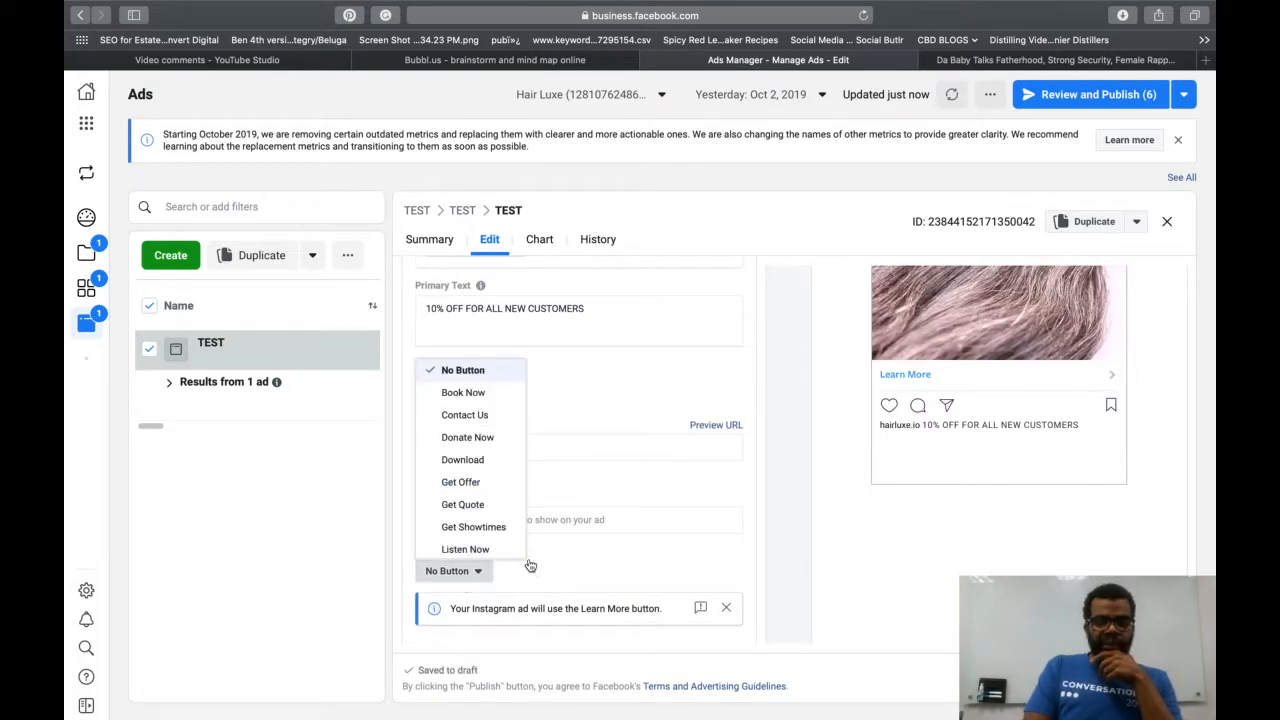
scroll(494, 516, "down", 3)
scroll(494, 516, "up", 3)
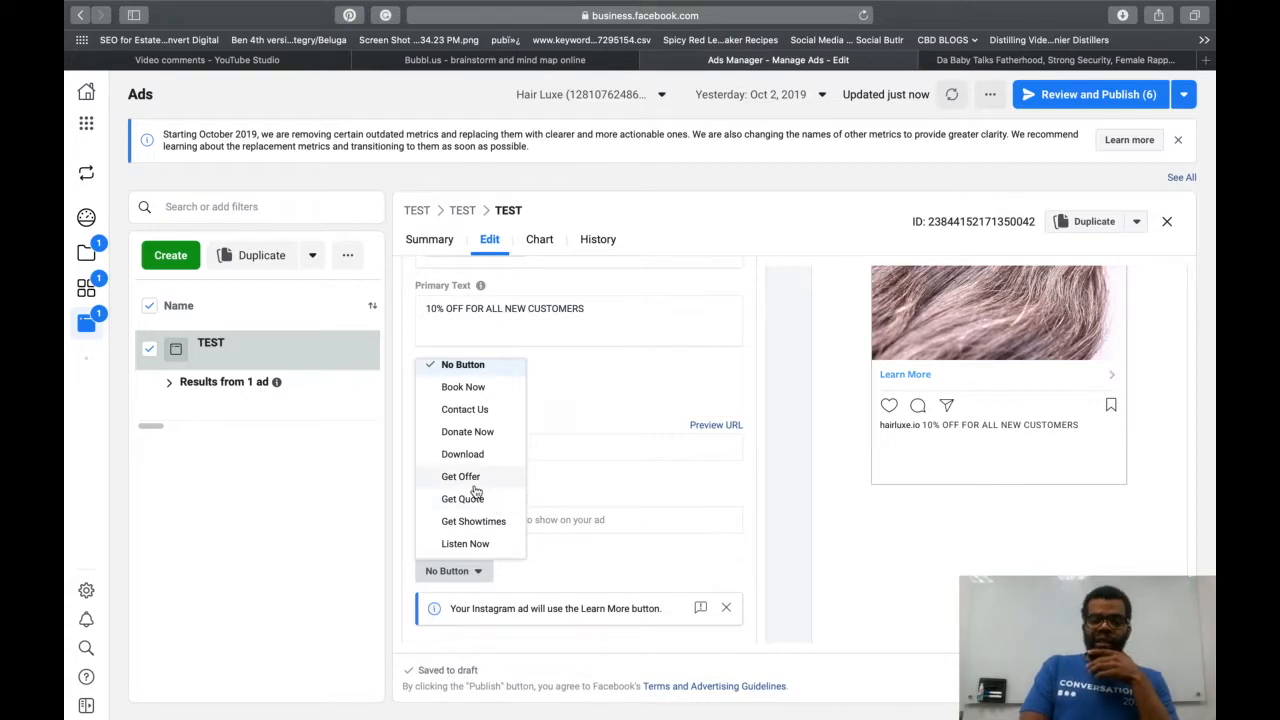
scroll(476, 492, "down", 5)
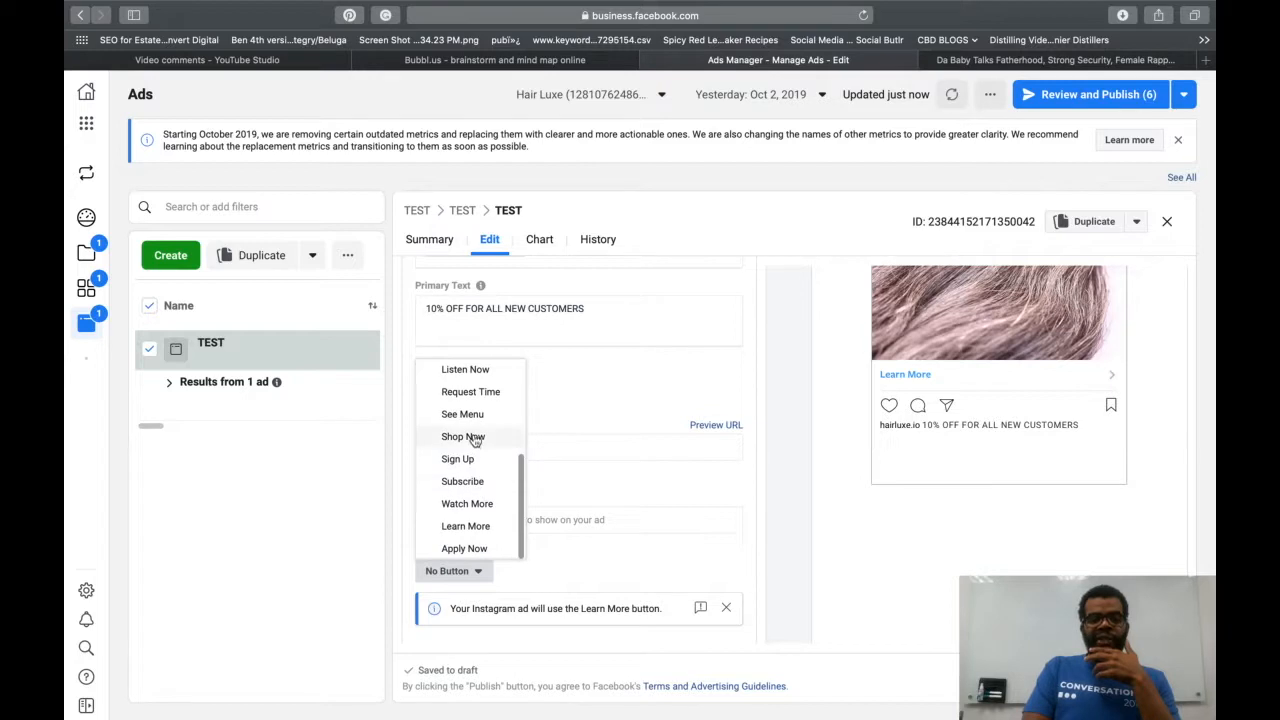
left_click(463, 437)
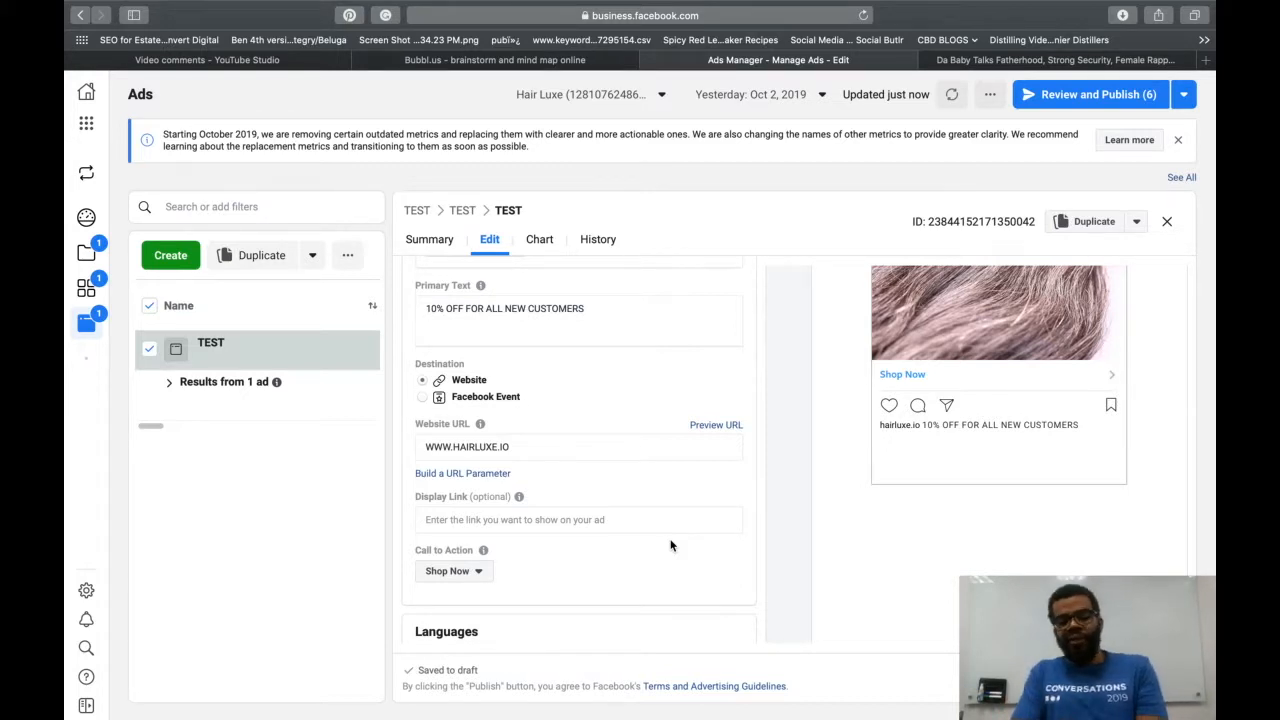
Review the ad's language and conversion tracking settings and publish the TEST ad.
scroll(573, 540, "down", 5)
scroll(573, 540, "down", 2)
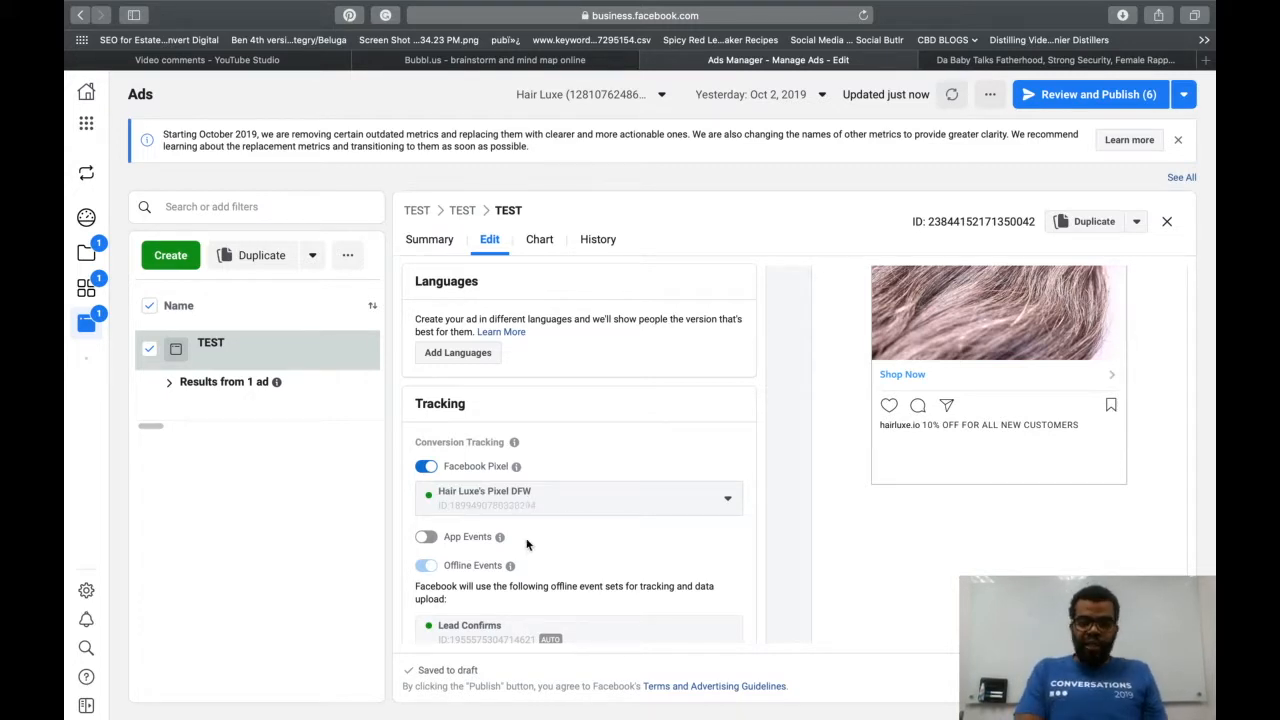
scroll(516, 508, "down", 3)
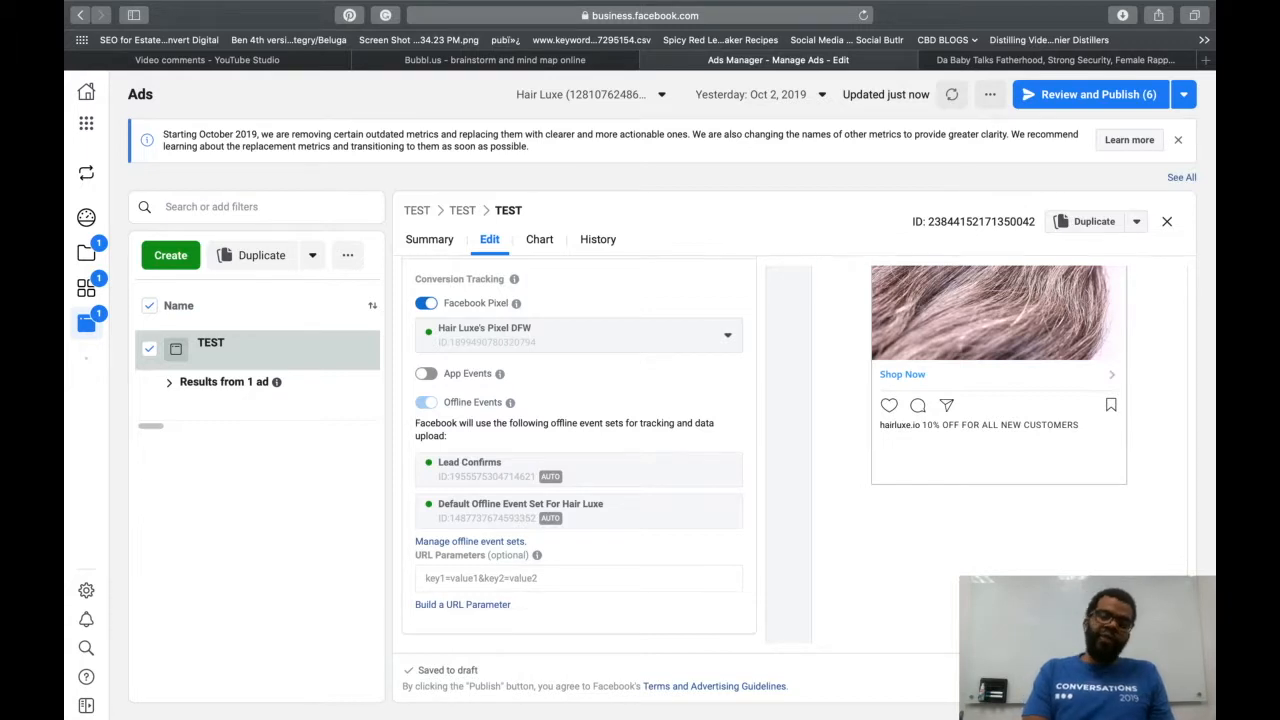
left_click(1156, 677)
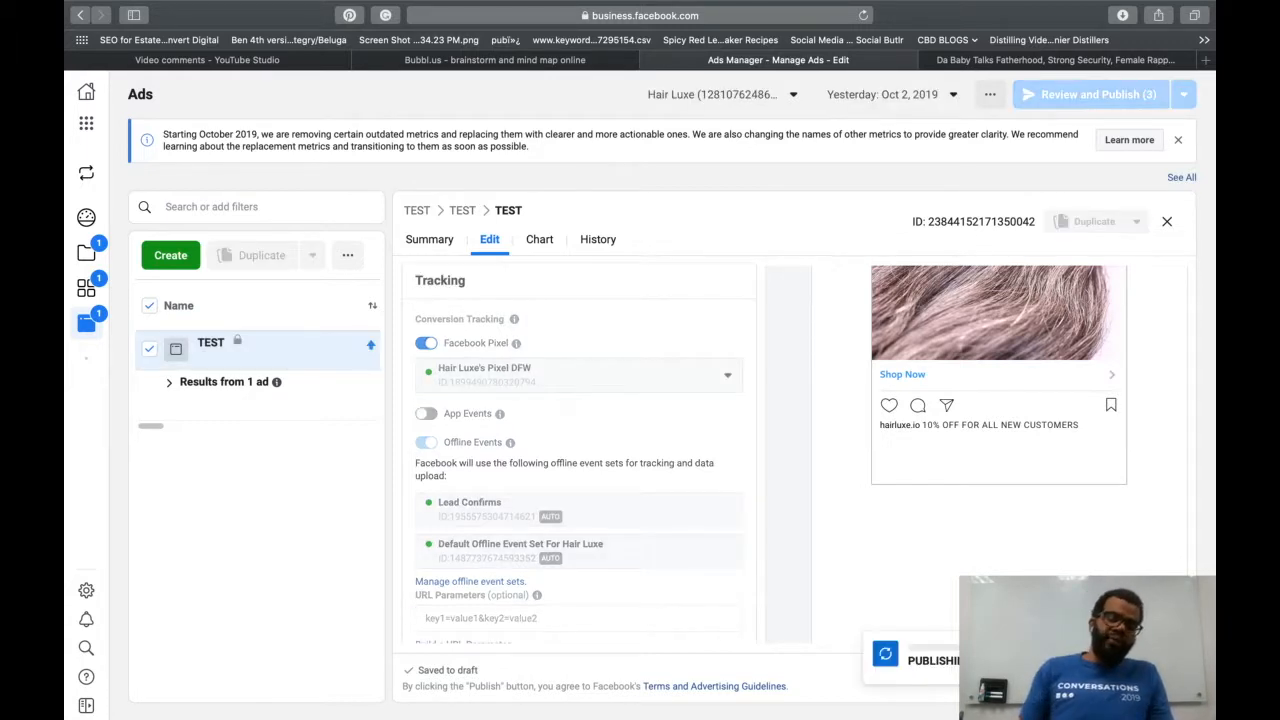